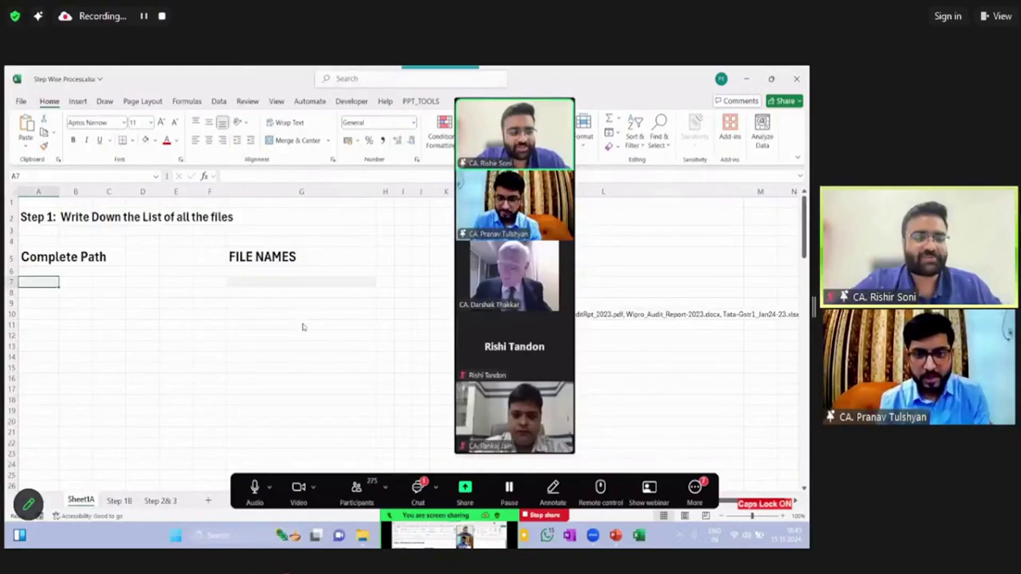
# Switch to the PowerPoint deck, return to slide 1 and start the slide show from the title slide
pyautogui.hotkey('alt', 'Tab')
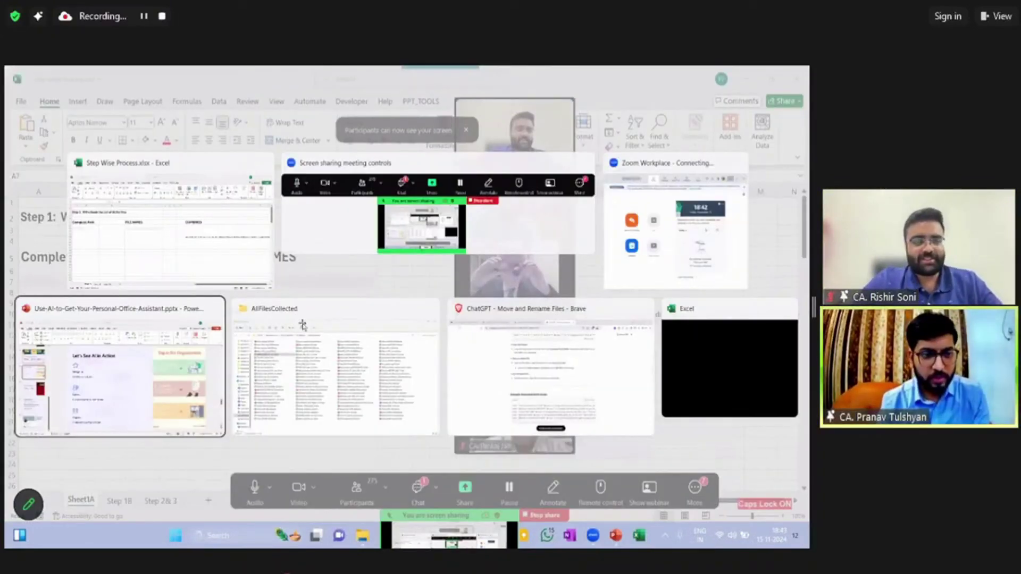
pyautogui.scroll(6, 303, 325)
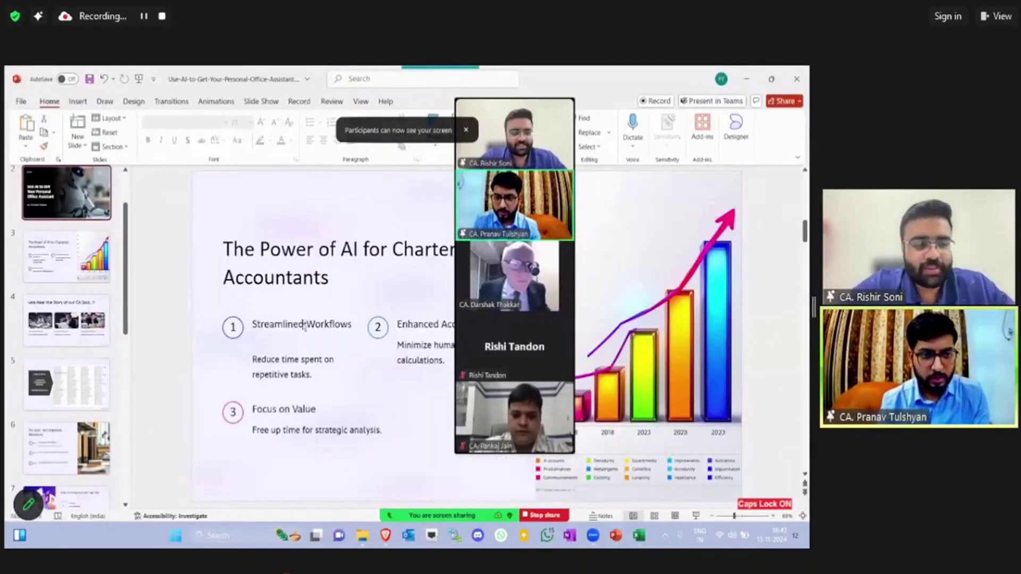
pyautogui.scroll(1, 304, 326)
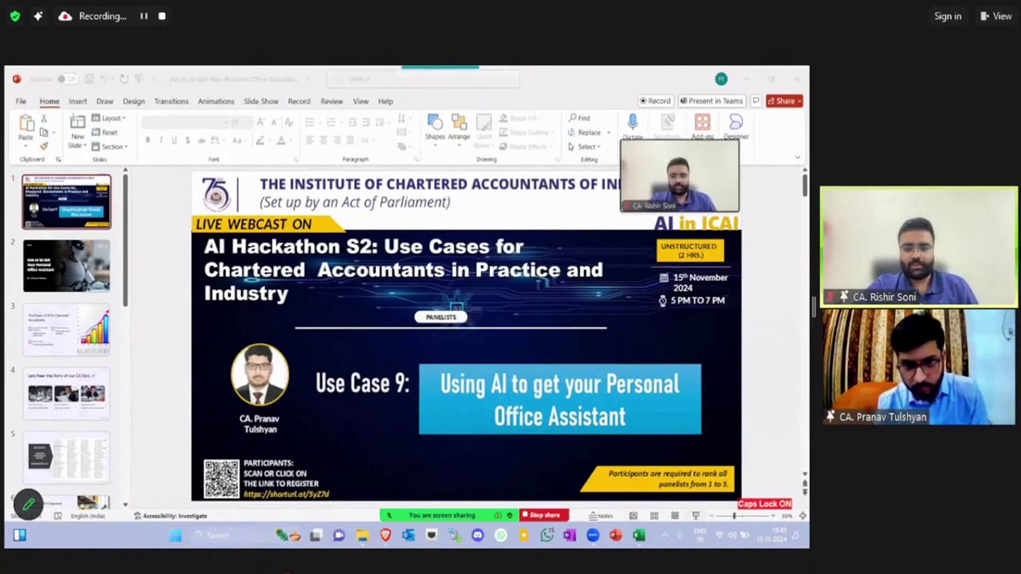
pyautogui.press('F5')
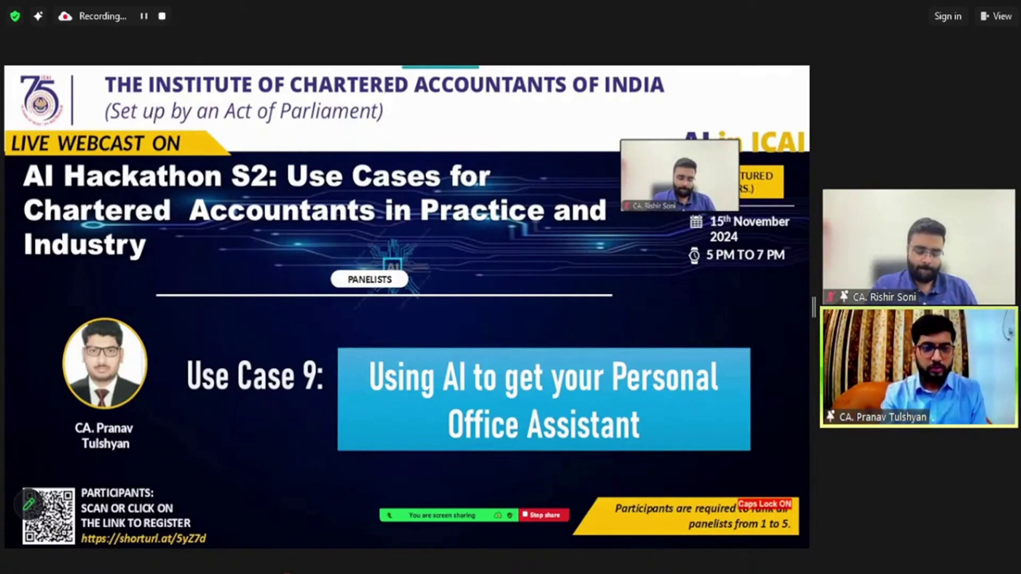
# Advance past the Personal Office Assistant slide, closing the posture reminder and command window, to The Power of AI slide
pyautogui.press('Right')
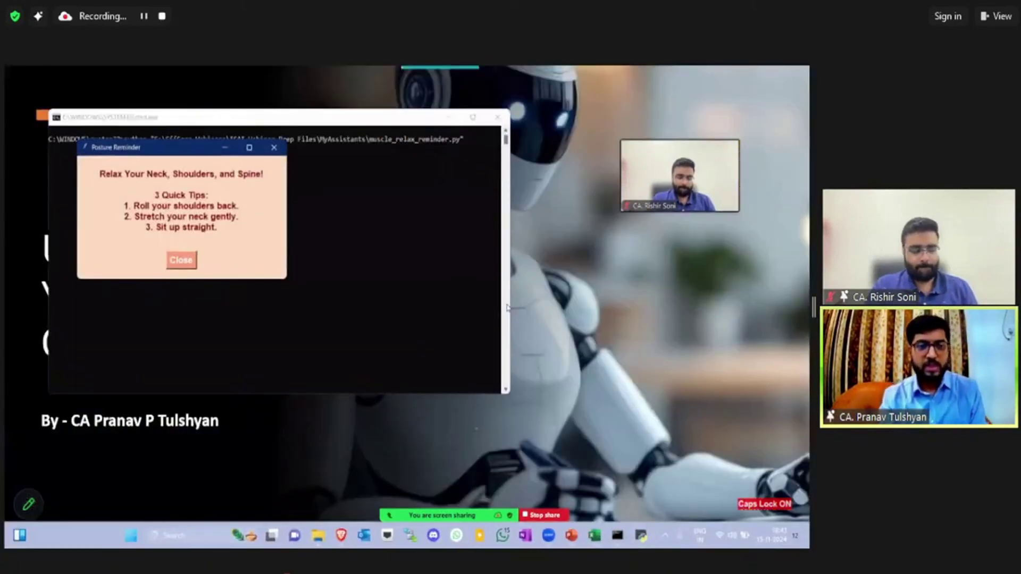
pyautogui.click(225, 147)
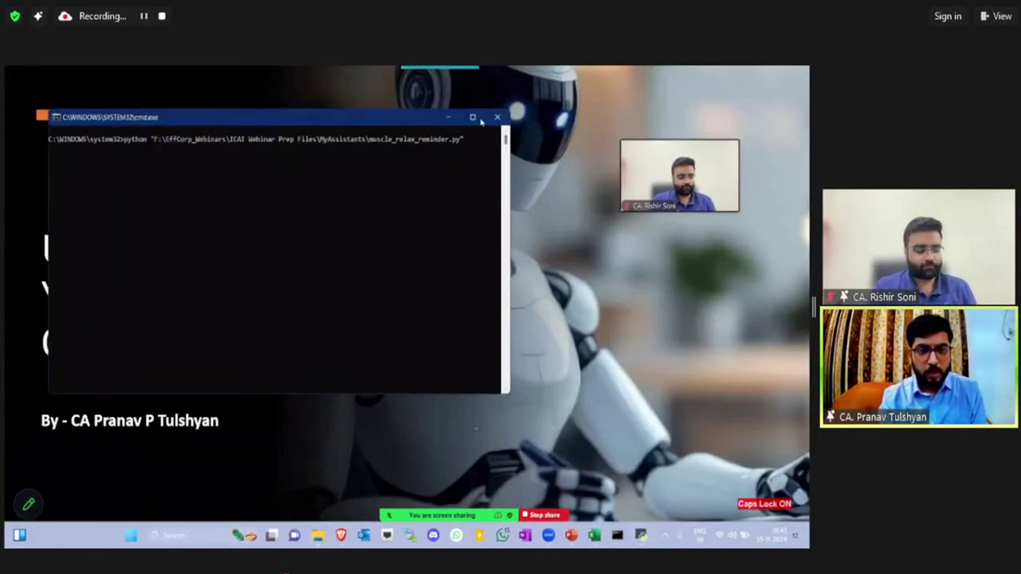
pyautogui.click(448, 117)
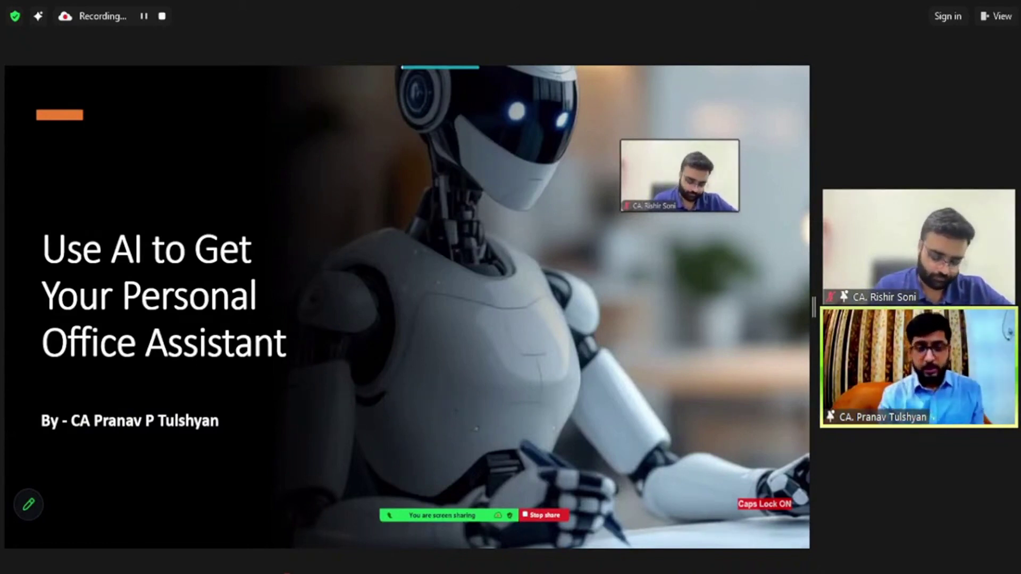
pyautogui.press('Right')
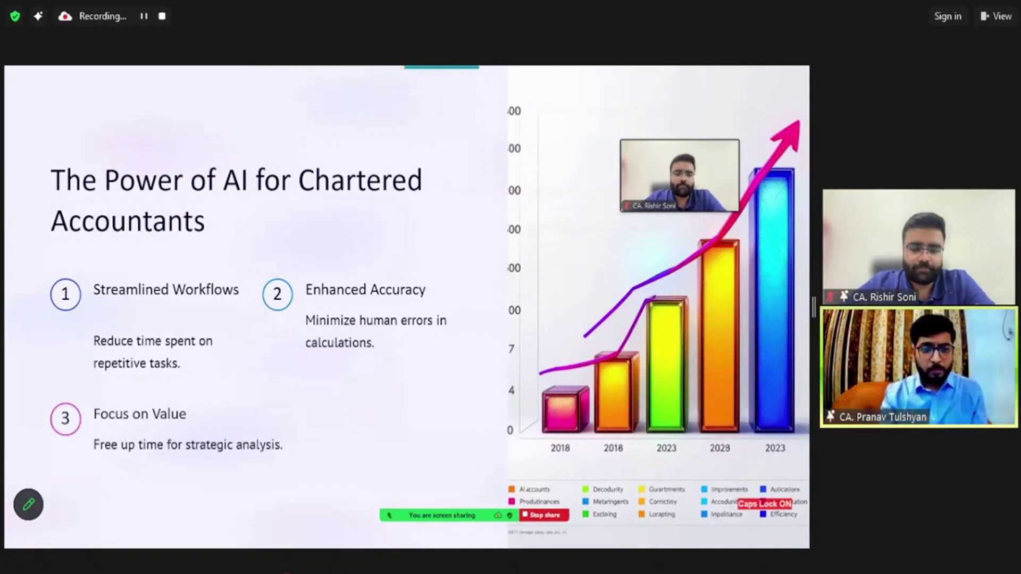
pyautogui.press('Right')
pyautogui.press('Left')
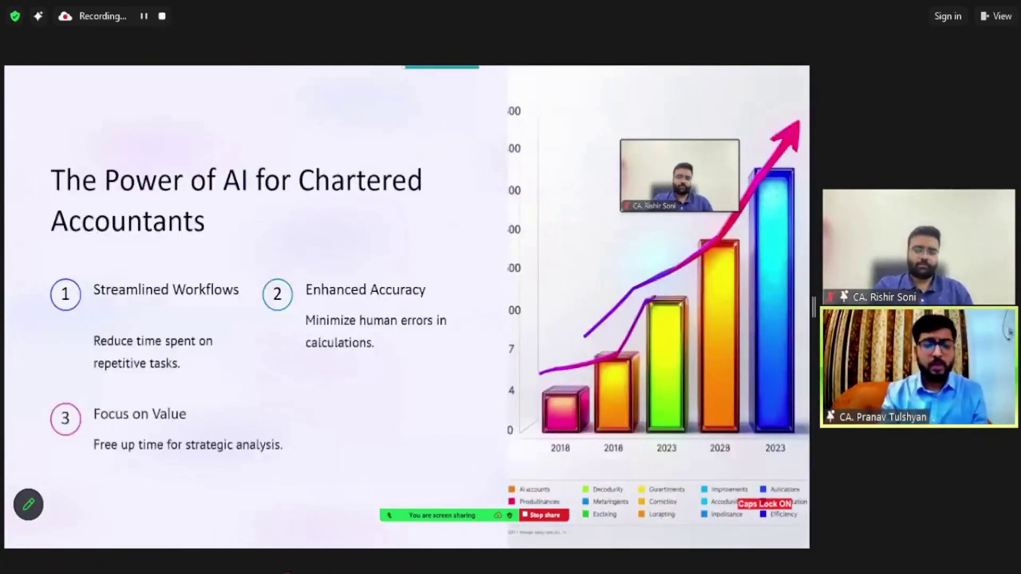
# Advance through the CA Solo story slide to the Case Study 1 slide of 100 messy files
pyautogui.press('Right')
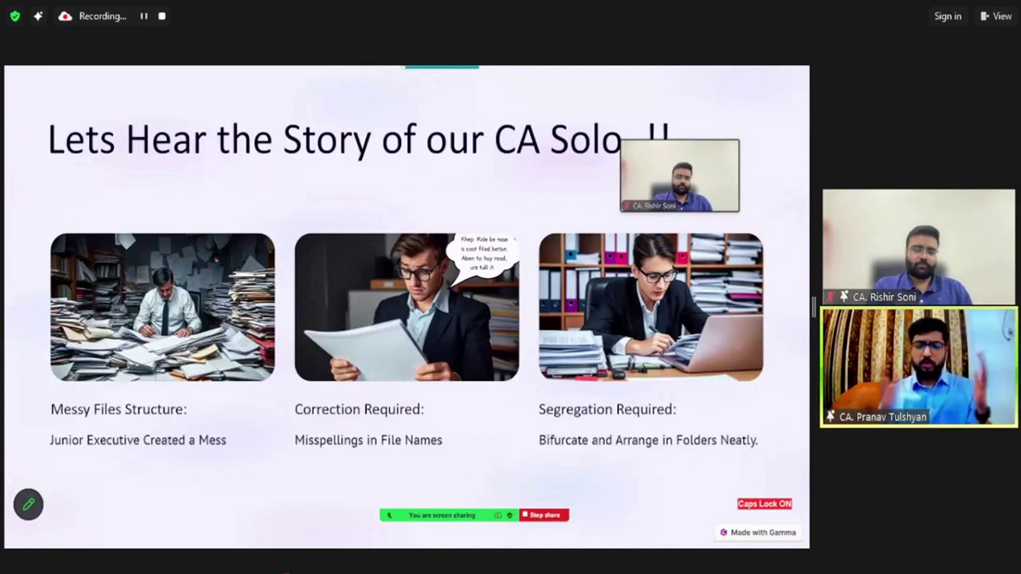
pyautogui.moveTo(688, 145)
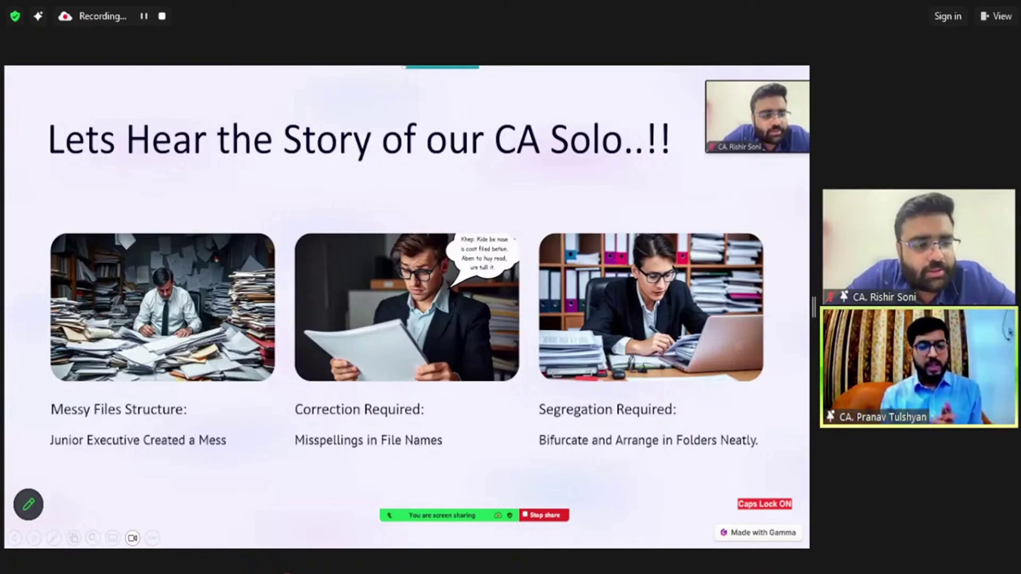
pyautogui.press('Right')
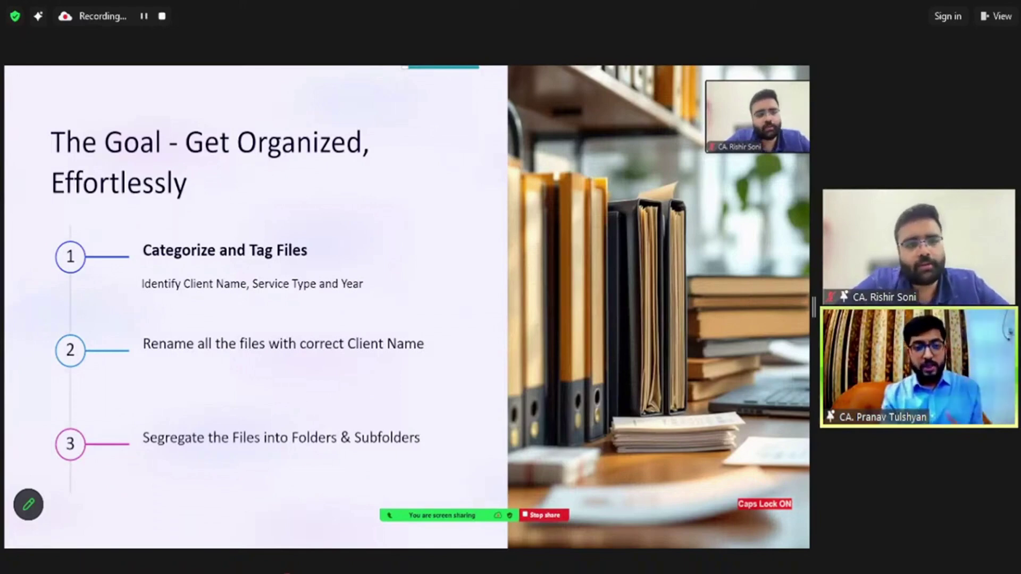
# Review the Case Study 1, Goal and Step 1 slides, then advance to Step 2: Correct File Names
pyautogui.press('Left')
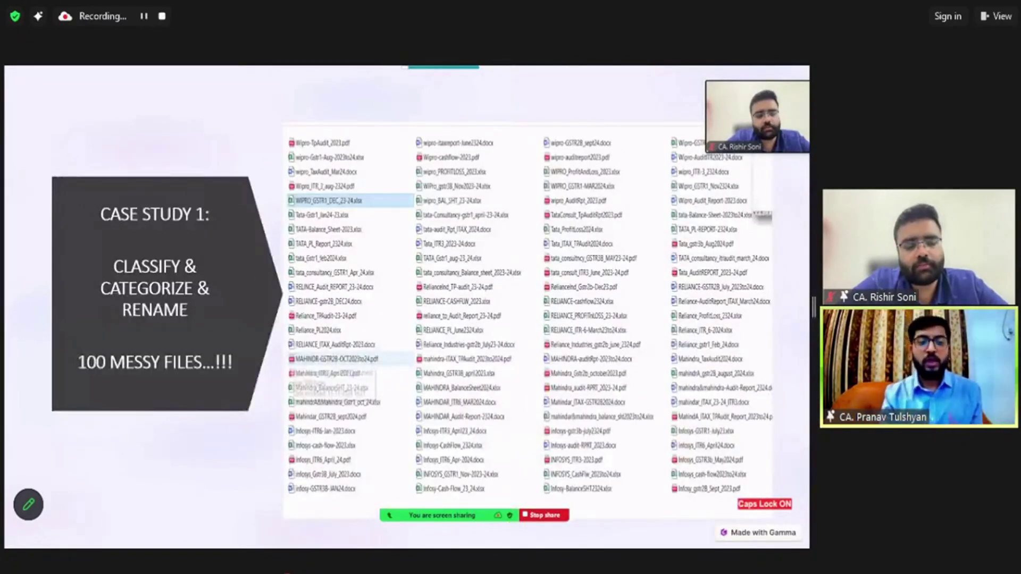
pyautogui.press('Right')
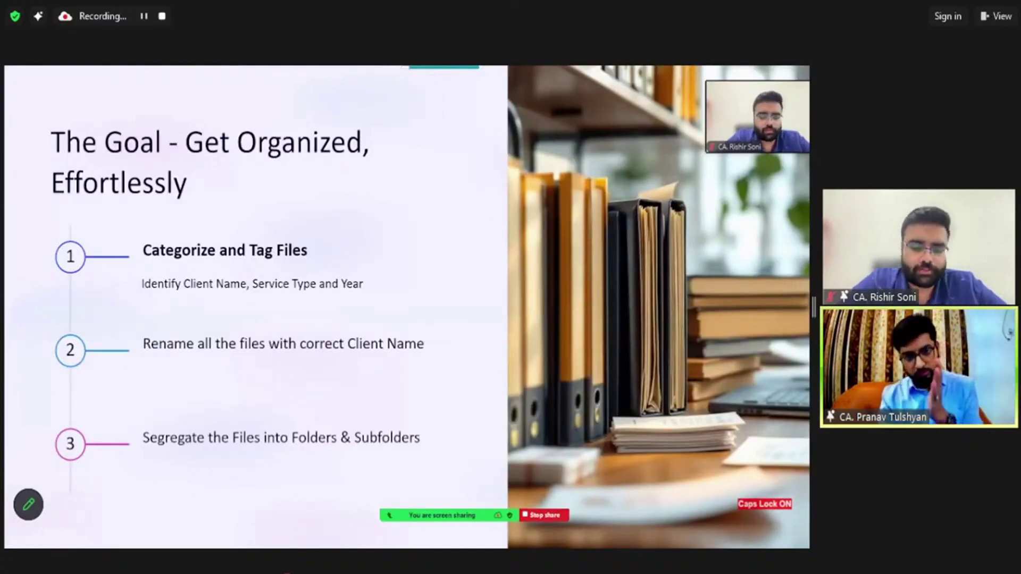
pyautogui.press('Right')
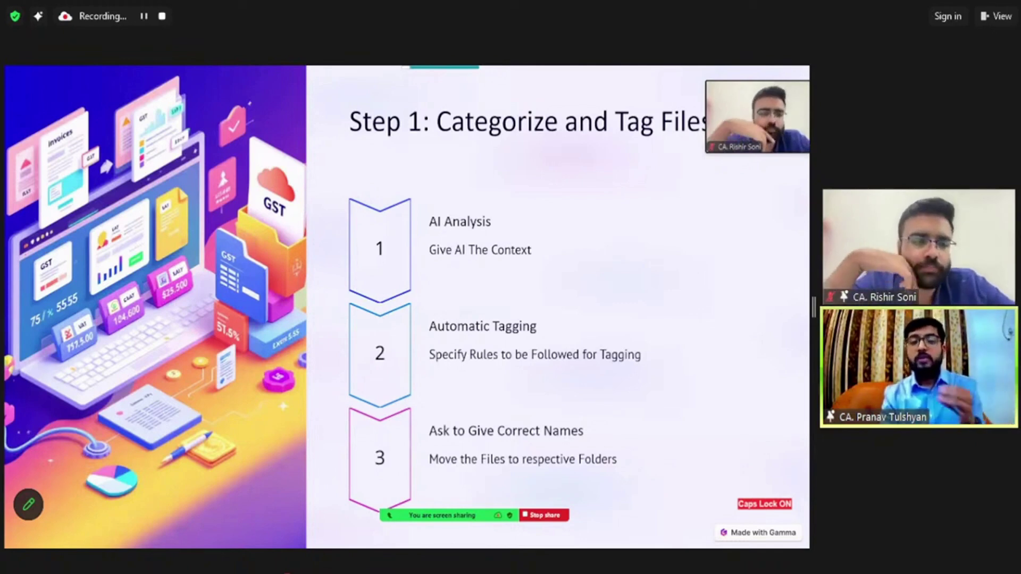
pyautogui.press('Right')
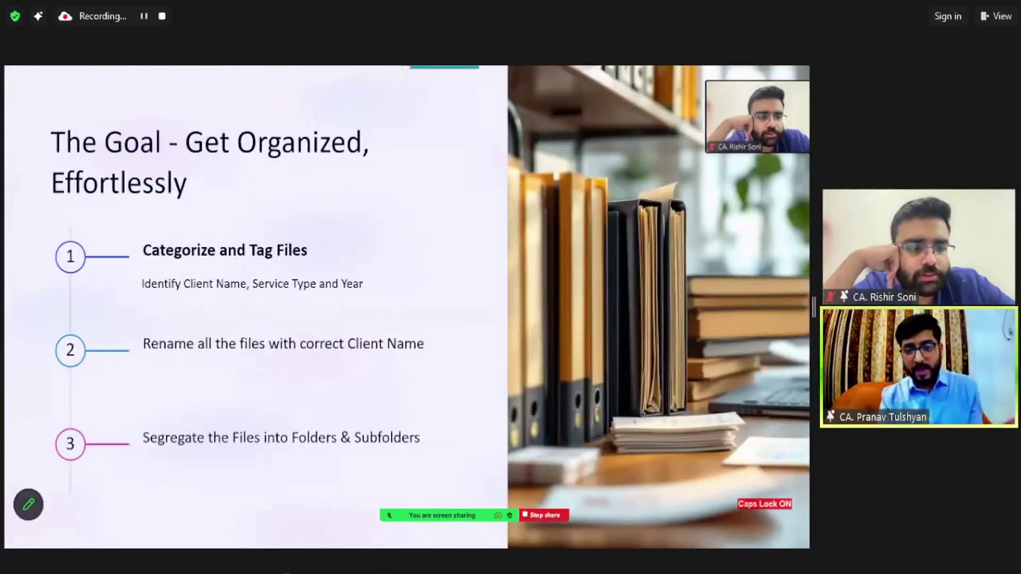
pyautogui.press('Right')
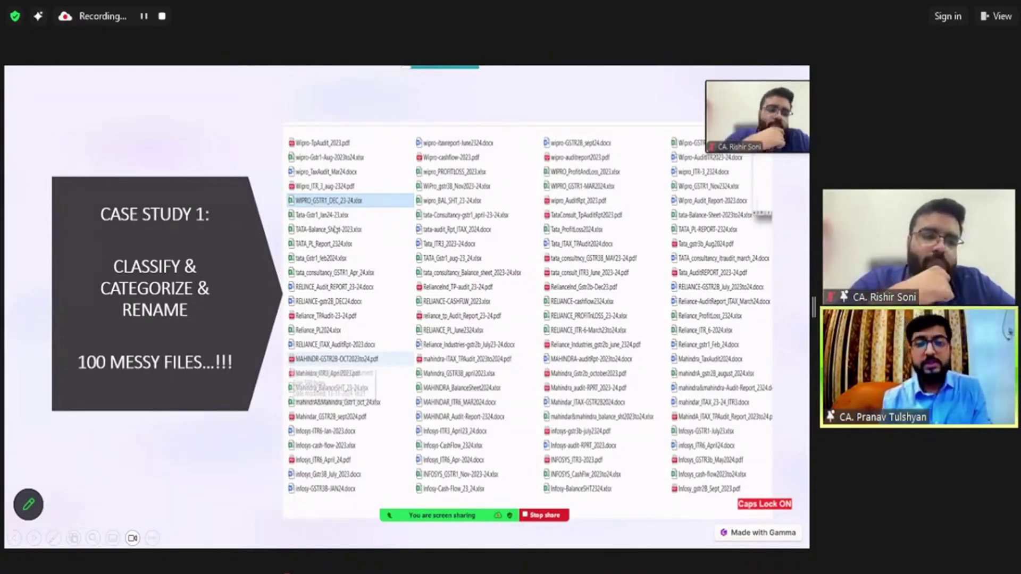
pyautogui.press('Right')
pyautogui.press('Right')
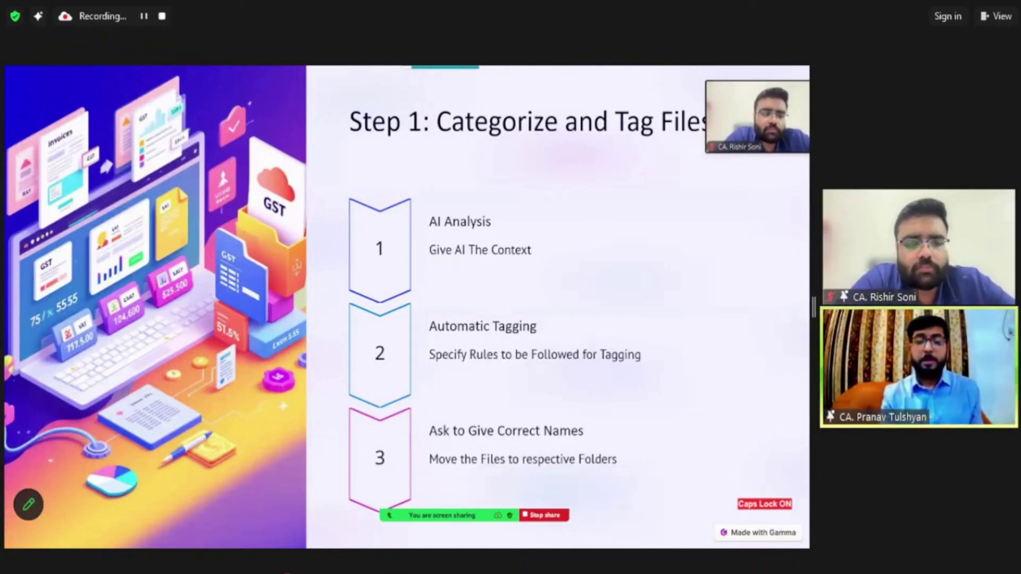
pyautogui.press('Right')
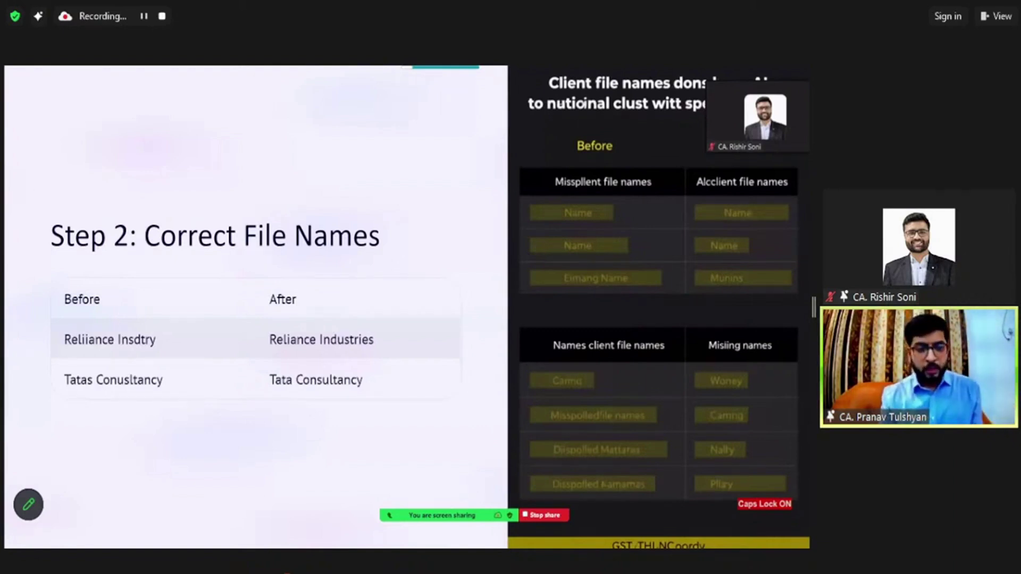
# Advance to Step 3 and the Let's See AI in Action slide, then return to Step 3
pyautogui.press('Right')
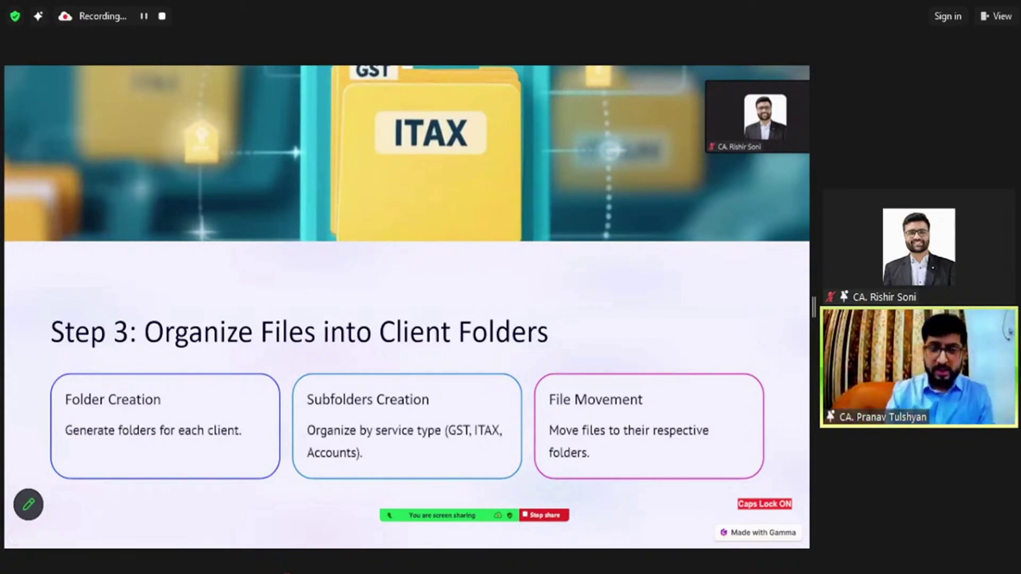
pyautogui.press('Right')
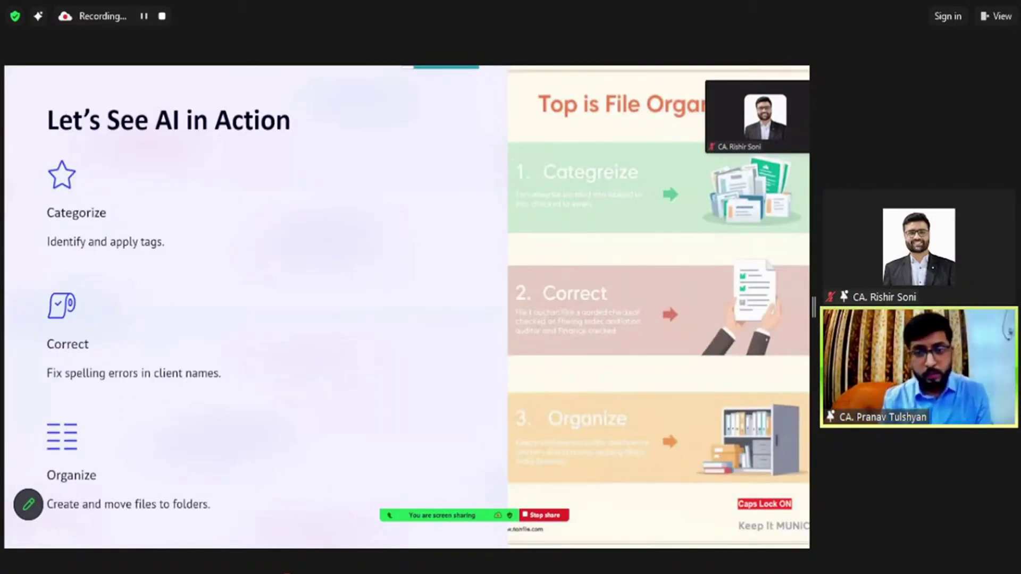
pyautogui.press('Left')
# In File Explorer, glance at AllFilesCollected, then open the MyCAOffice client folders
pyautogui.hotkey('alt', 'Tab')
pyautogui.hotkey('alt', 'Tab')
pyautogui.hotkey('alt', 'Tab')
pyautogui.hotkey('alt', 'Tab')
pyautogui.hotkey('alt', 'Tab')
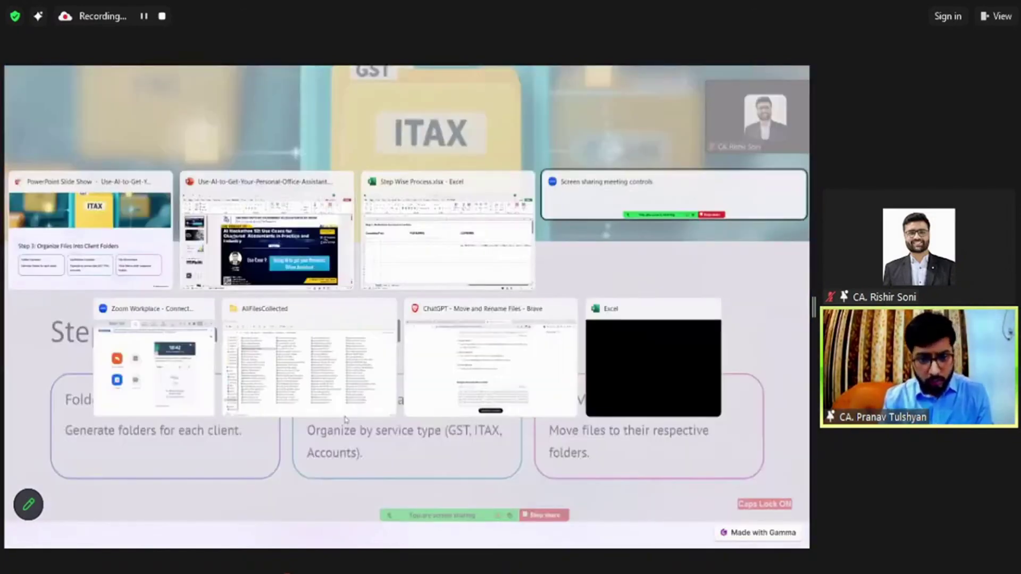
pyautogui.press('BackSpace')
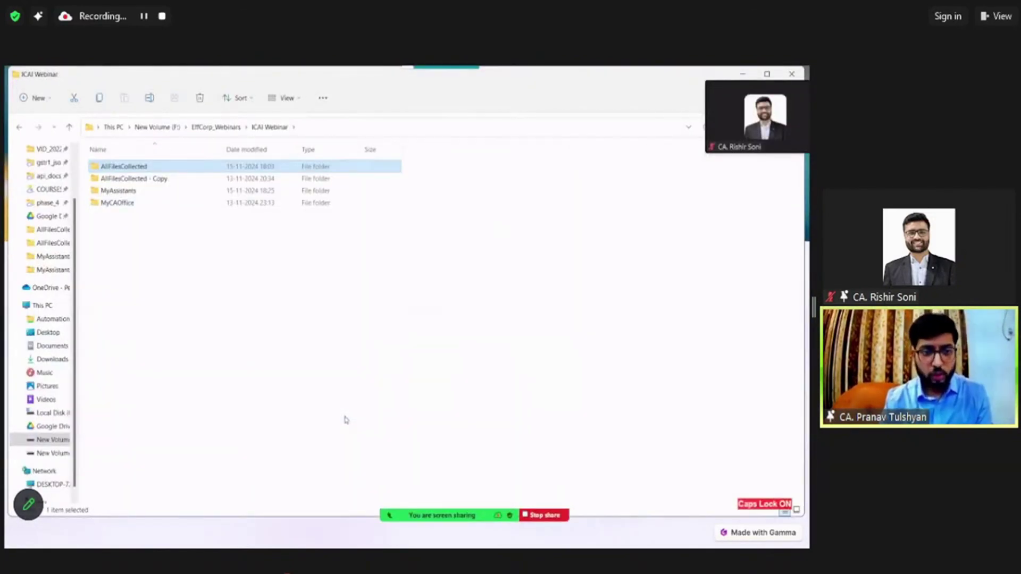
pyautogui.press('Return')
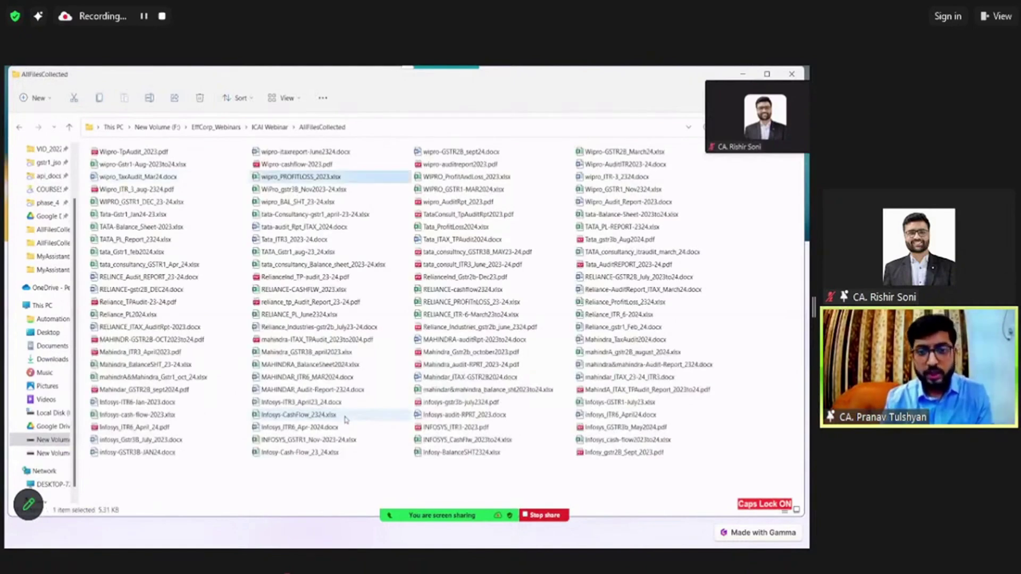
pyautogui.press('Right')
pyautogui.press('Right')
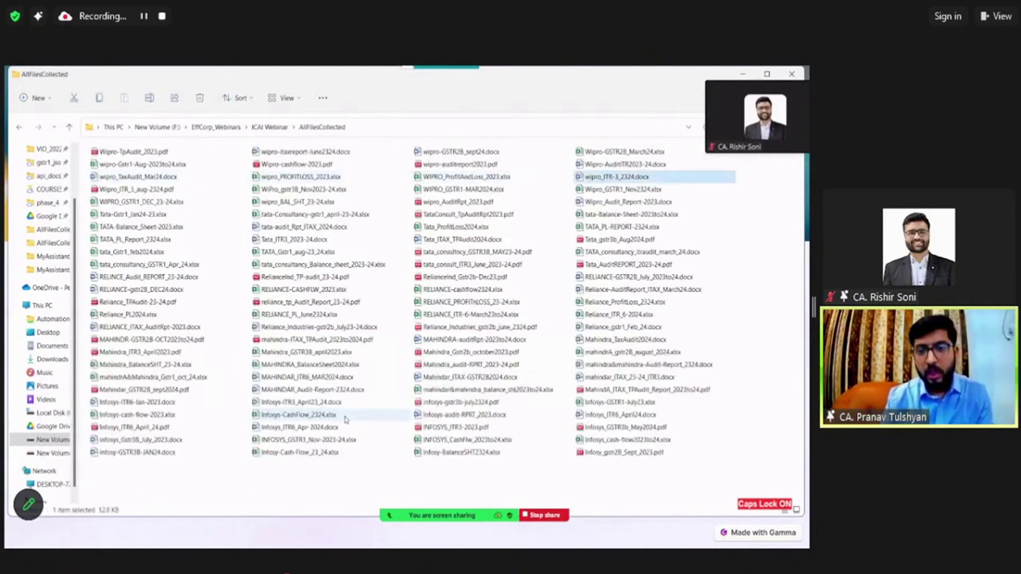
pyautogui.hotkey('alt', 'Up')
pyautogui.press('Down')
pyautogui.press('Down')
pyautogui.press('Down')
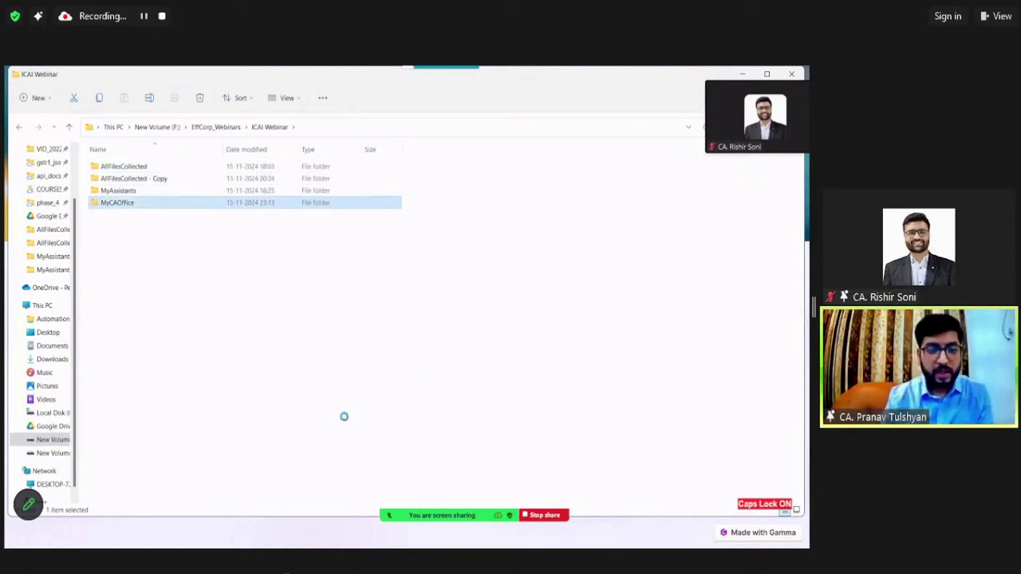
pyautogui.press('Return')
# Open the Mahindra & Mahindra > GST > 2324 year folder
pyautogui.press('r')
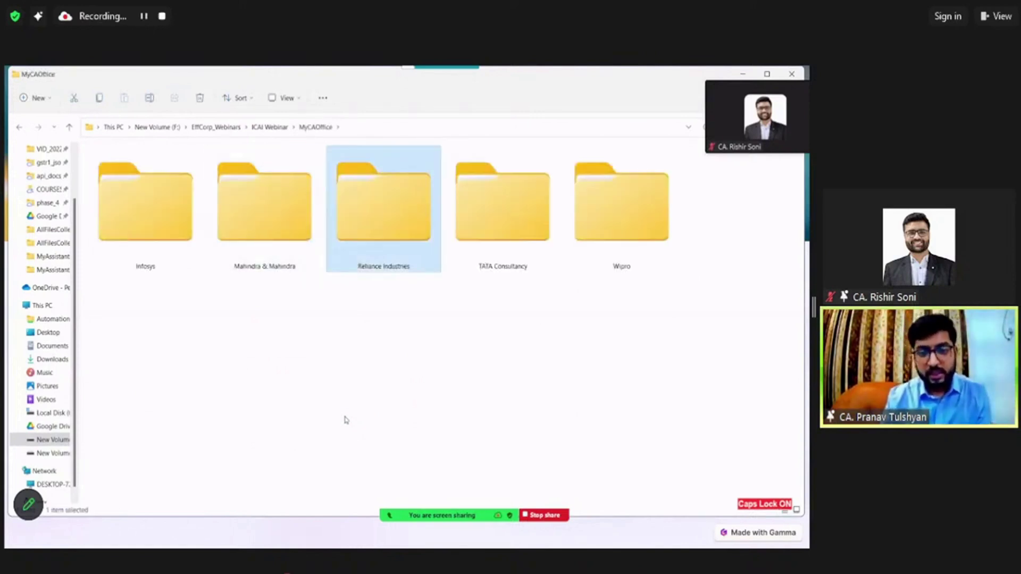
pyautogui.press('i')
pyautogui.press('m')
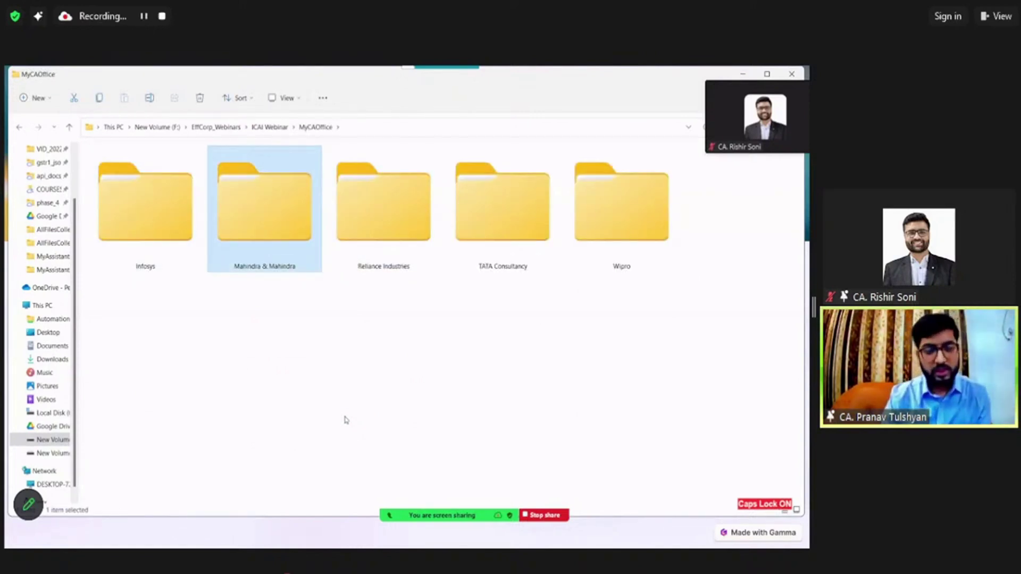
pyautogui.press('Return')
pyautogui.press('g')
pyautogui.press('Return')
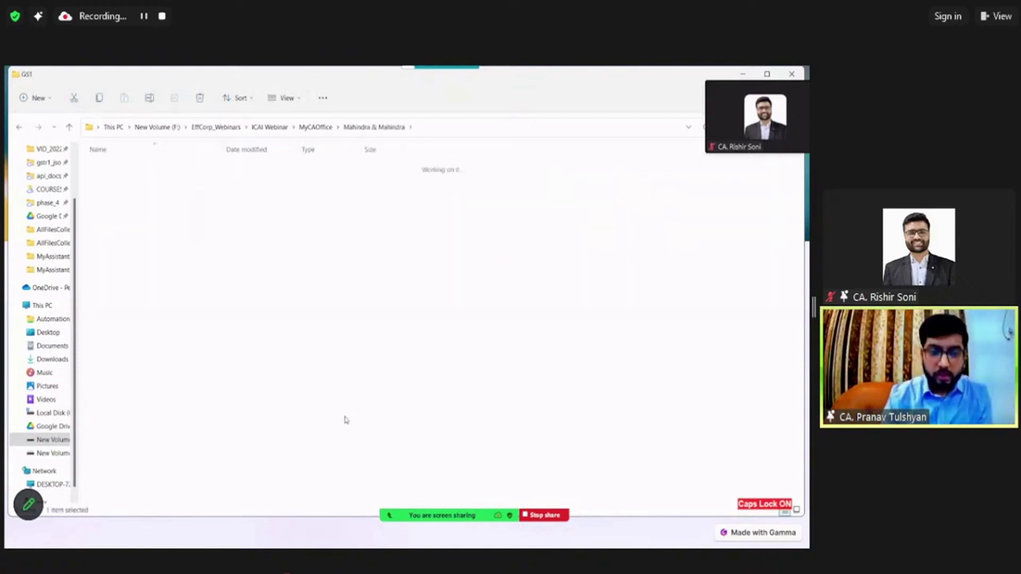
pyautogui.press('2')
pyautogui.press('3')
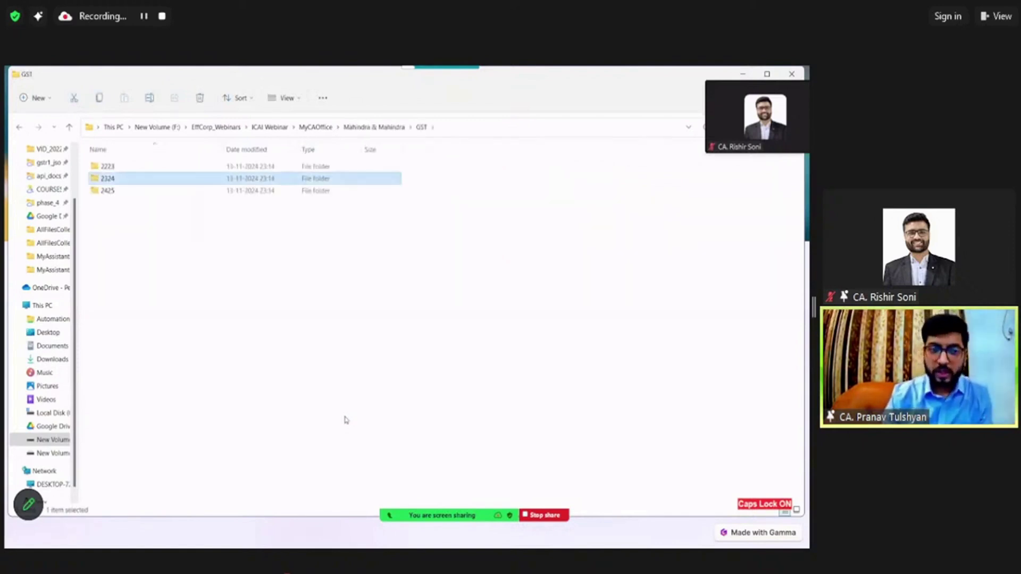
pyautogui.press('Return')
# Go back up to the ICAI Webinar folder, open AllFilesCollected and return to the slide show
pyautogui.hotkey('alt', 'Up')
pyautogui.hotkey('alt', 'Up')
pyautogui.hotkey('alt', 'Up')
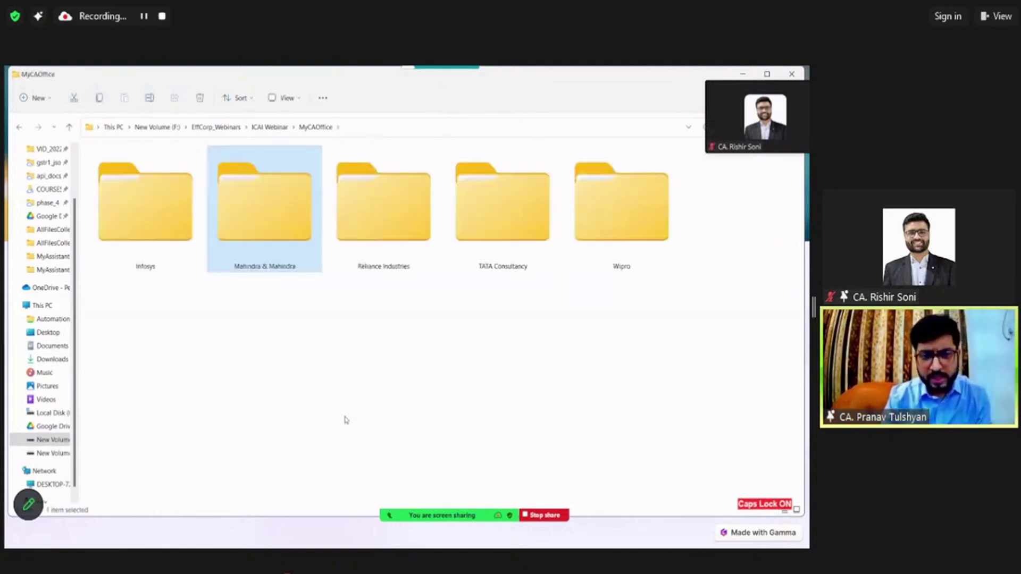
pyautogui.hotkey('alt', 'Up')
pyautogui.press('Up')
pyautogui.press('Up')
pyautogui.press('Up')
pyautogui.press('Return')
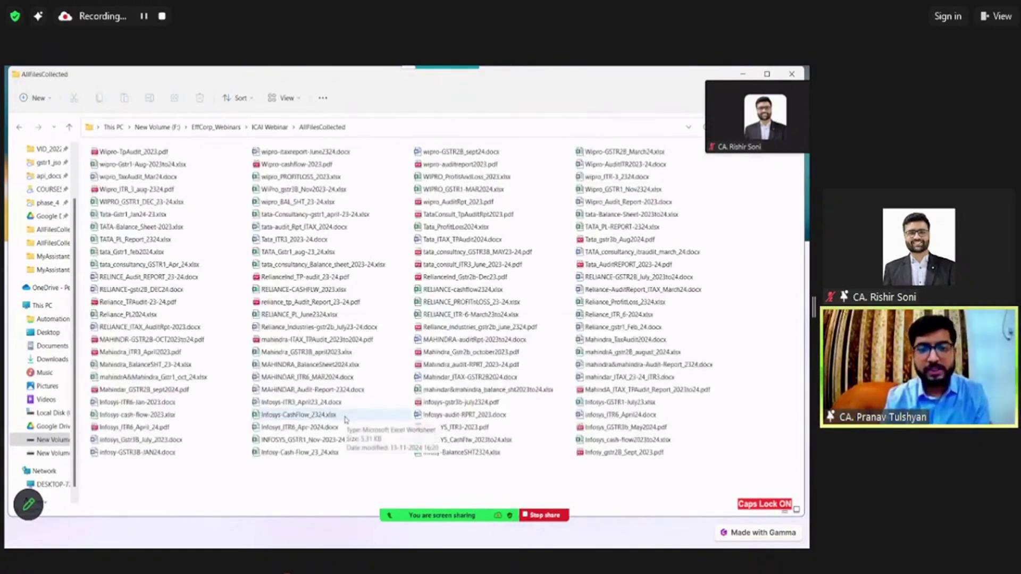
pyautogui.hotkey('alt', 'Tab')
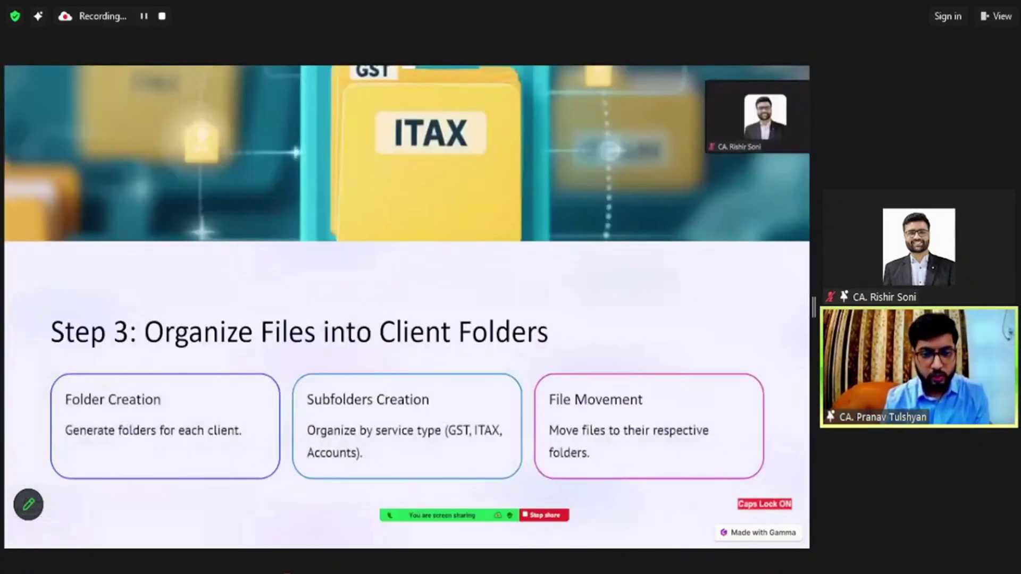
# Advance to the Let's See AI in Action slide and leave PowerPoint for the next window
pyautogui.press('Right')
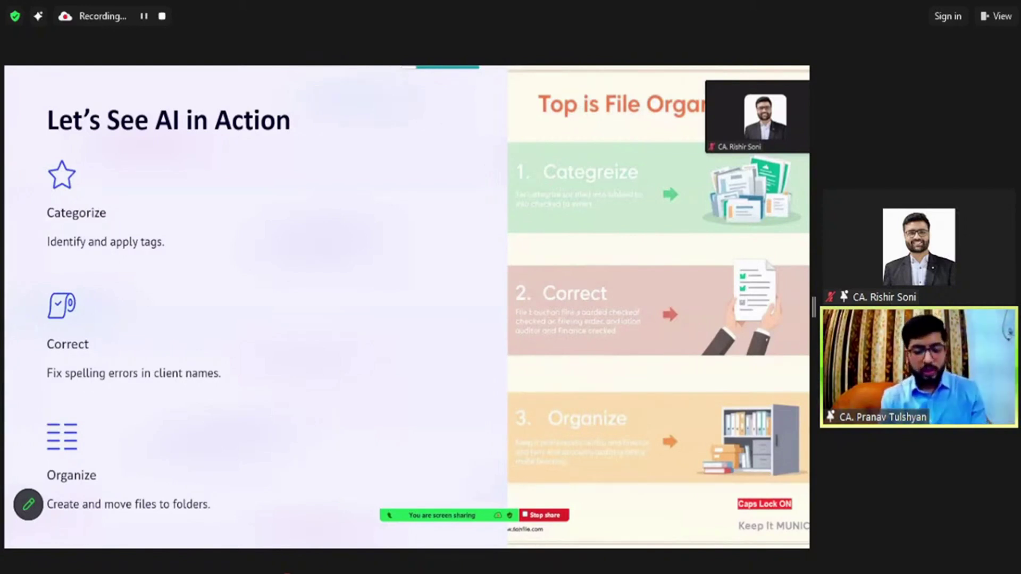
pyautogui.hotkey('alt', 'Tab')
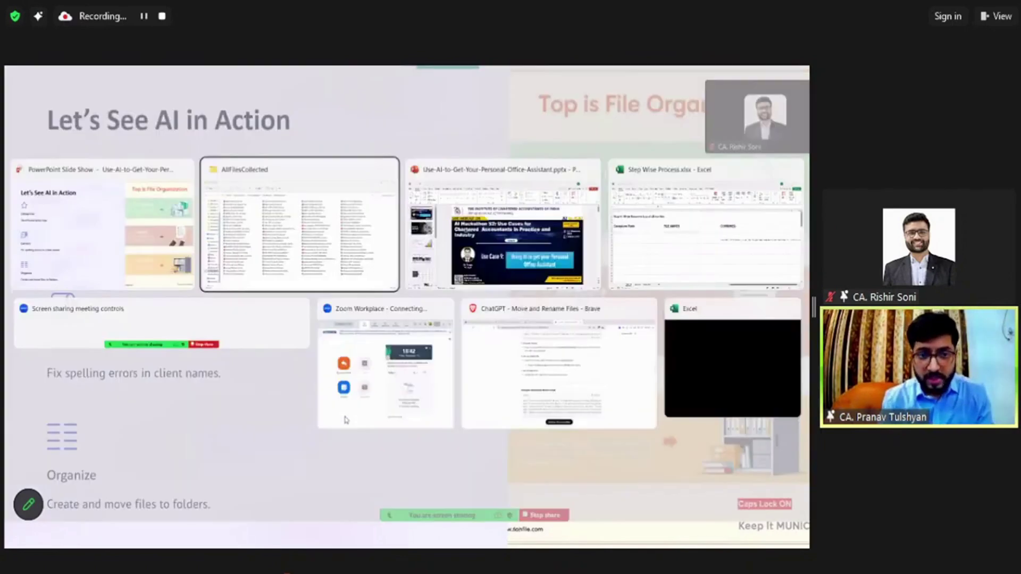
pyautogui.hotkey('alt', 'Tab')
pyautogui.hotkey('alt', 'Tab')
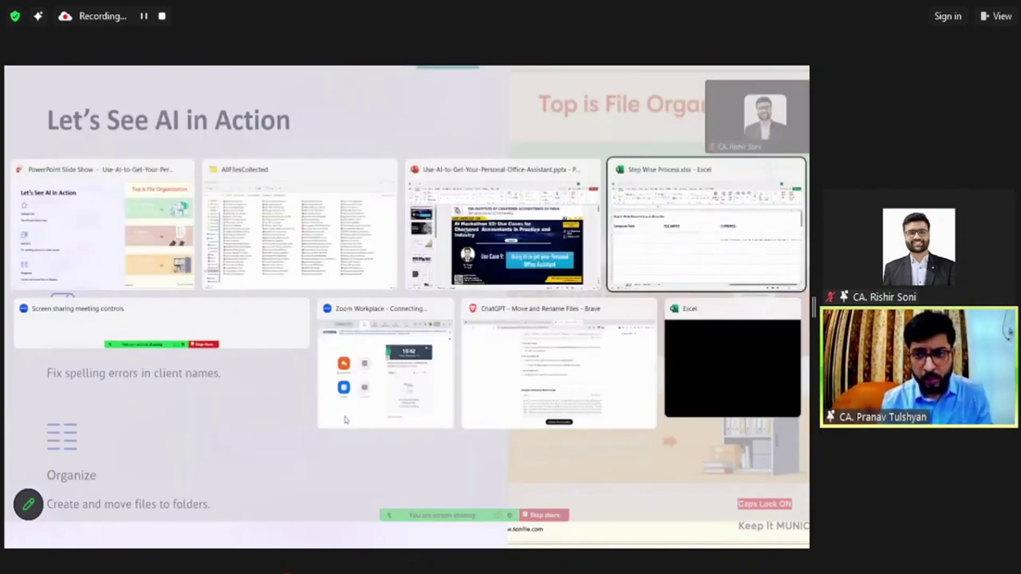
# Select all 100 files in AllFilesCollected and copy their full paths with Copy as path
pyautogui.hotkey('alt', 'Tab')
pyautogui.hotkey('alt', 'Tab')
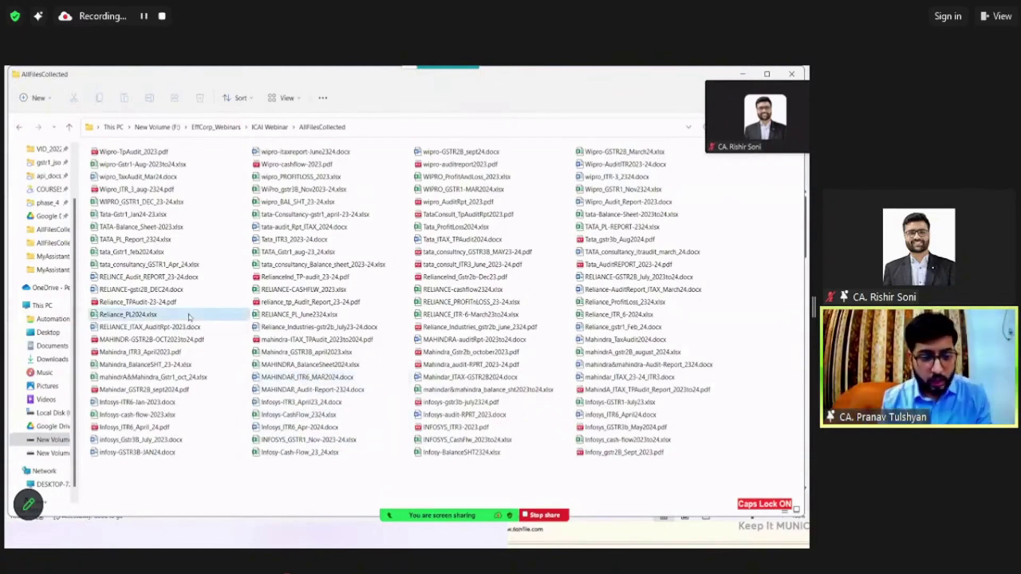
pyautogui.hotkey('ctrl', 'a')
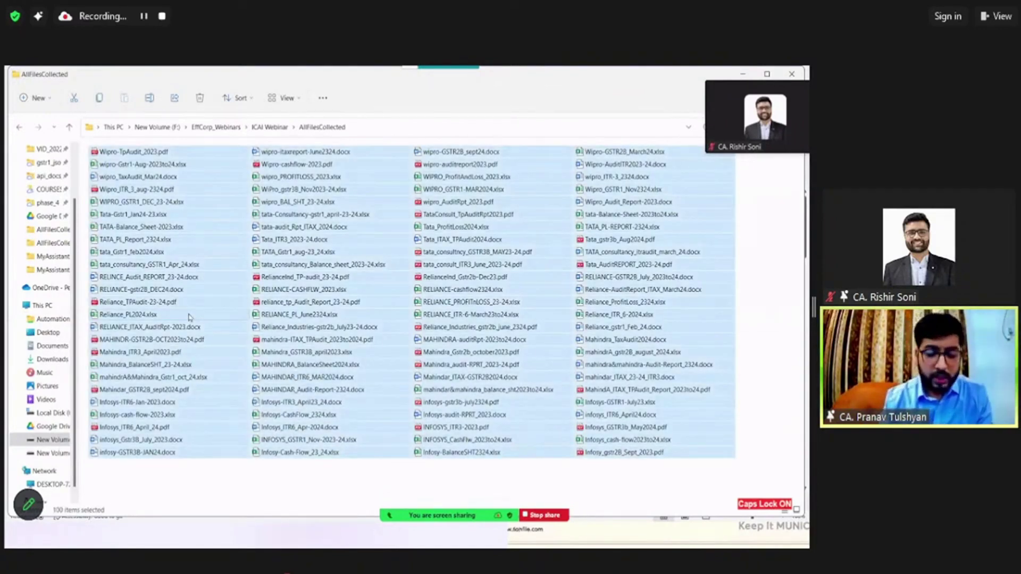
pyautogui.rightClick(190, 318)
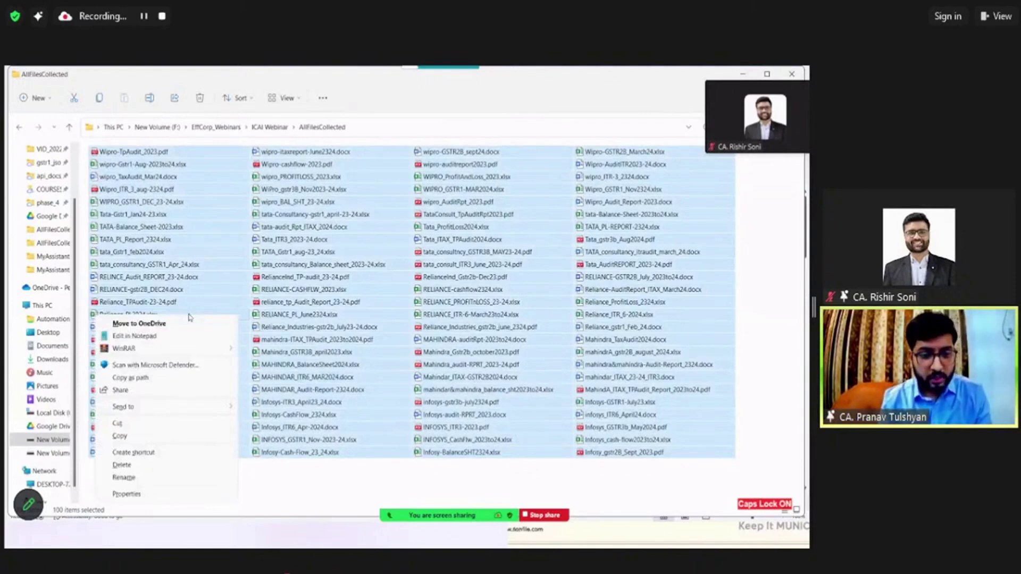
pyautogui.click(161, 378)
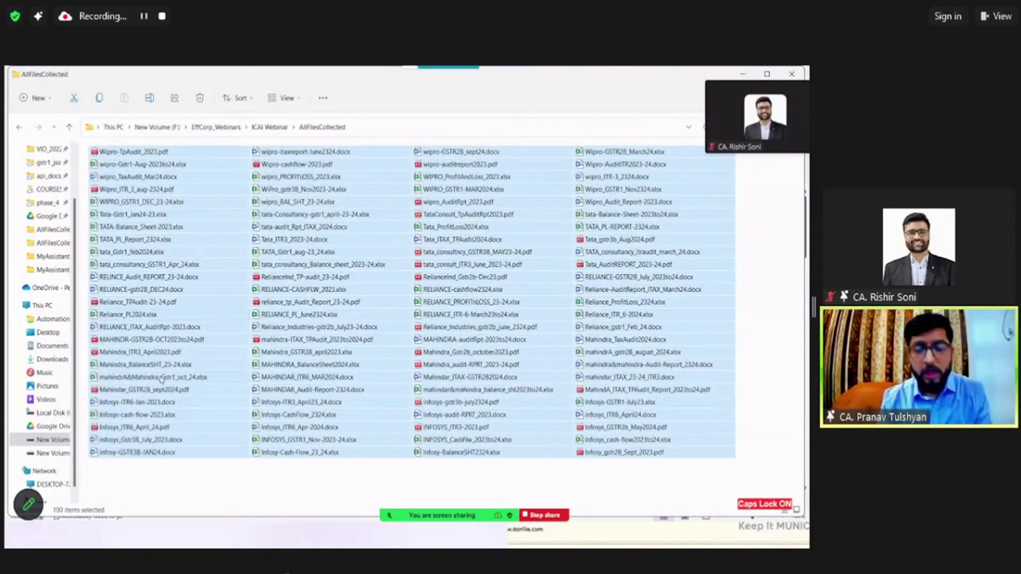
# Paste the 100 file paths under Complete Path in column A, trying then undoing an auto-fit
pyautogui.hotkey('alt', 'Tab')
pyautogui.hotkey('ctrl', 'v')
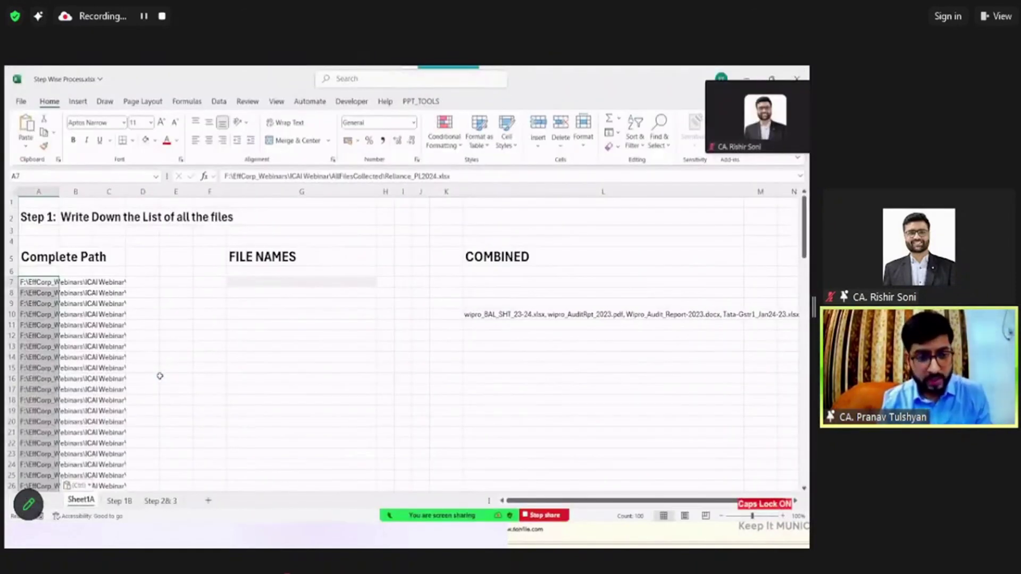
pyautogui.press('alt')
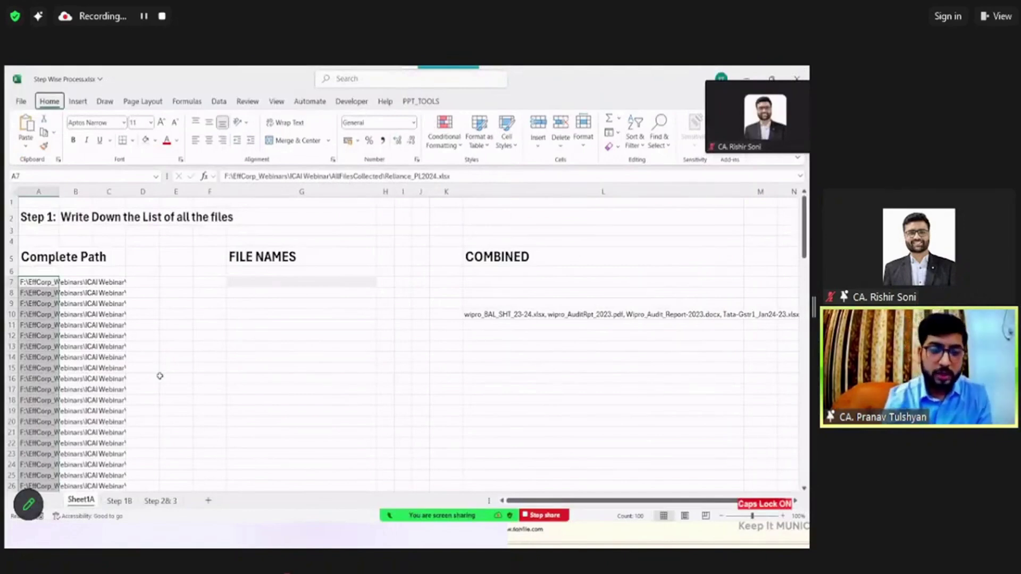
pyautogui.press('h')
pyautogui.press('o')
pyautogui.press('i')
pyautogui.scroll(-2, 159, 375)
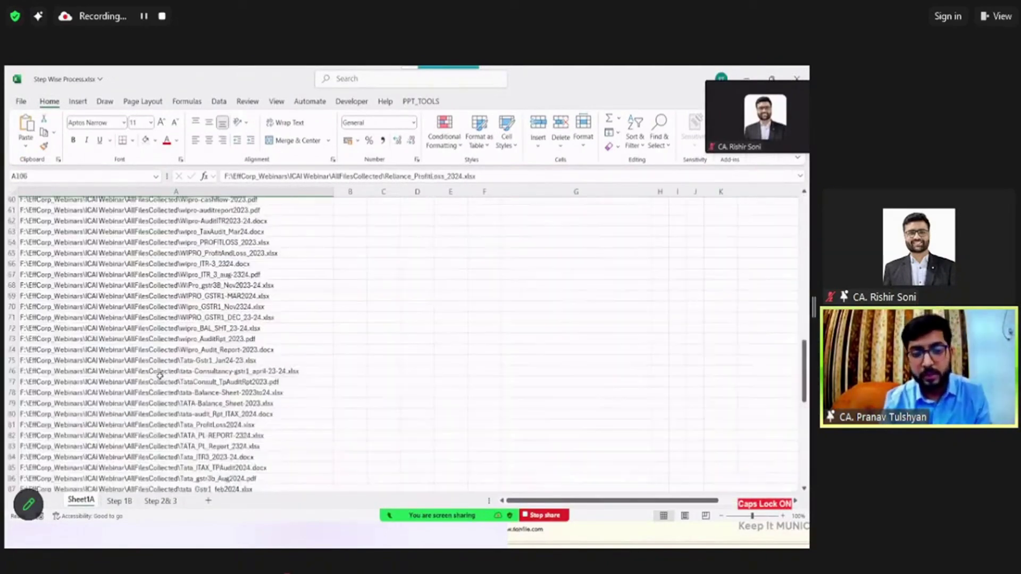
pyautogui.hotkey('ctrl', 'z')
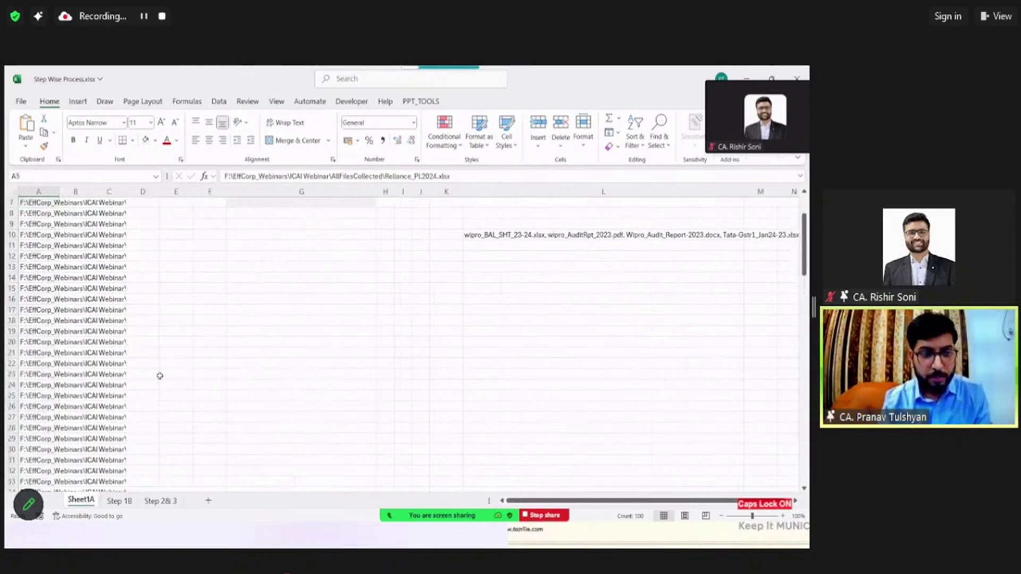
pyautogui.scroll(1, 159, 375)
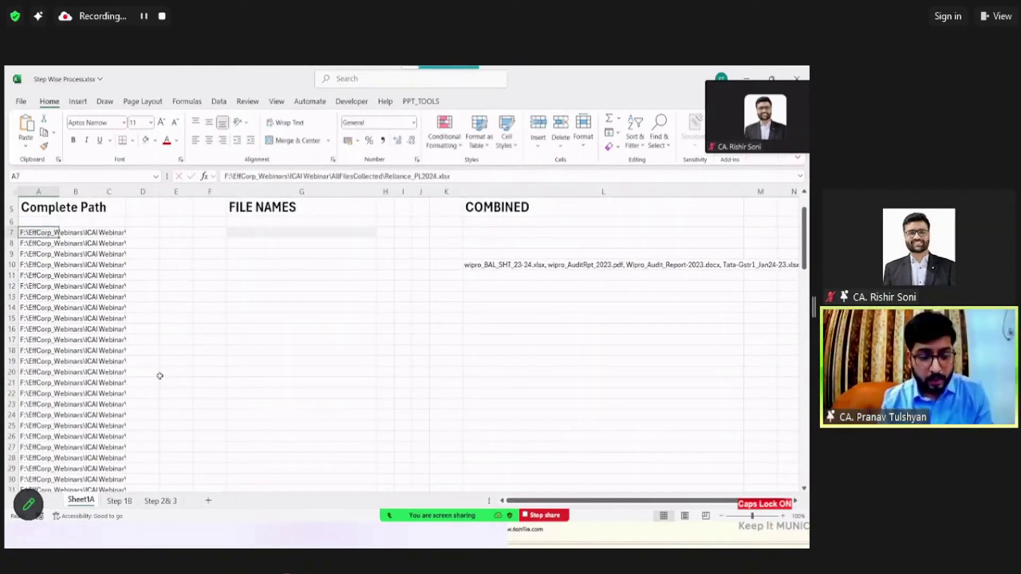
# Copy the 100 paths from column A into the FILE NAMES column starting at G7
pyautogui.hotkey('ctrl', 'shift', 'Down')
pyautogui.hotkey('ctrl', 'c')
pyautogui.hotkey('ctrl', 'Home')
pyautogui.press('Right')
pyautogui.press('Right')
pyautogui.press('Right')
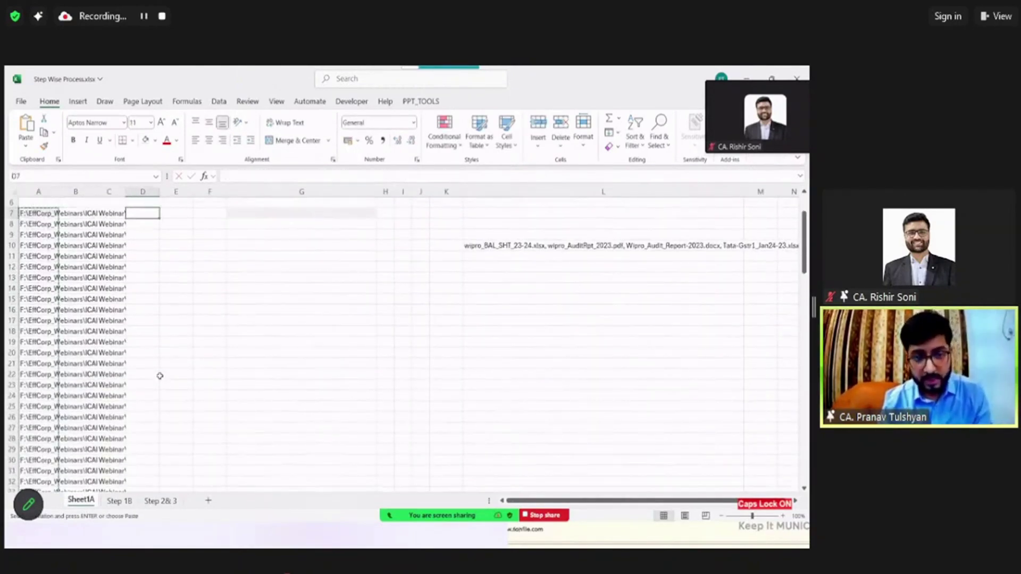
pyautogui.press('Down')
pyautogui.press('Down')
pyautogui.press('Down')
pyautogui.press('Down')
pyautogui.press('Down')
pyautogui.press('Right')
pyautogui.press('Right')
pyautogui.press('Right')
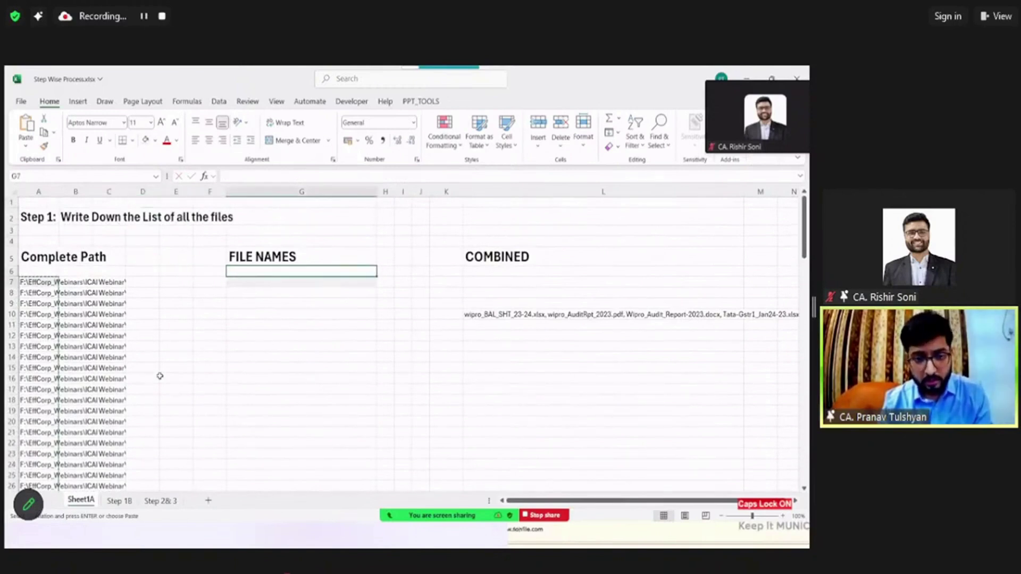
pyautogui.press('Down')
pyautogui.hotkey('ctrl', 'v')
# Strip the shared folder part from all 100 paths in column G with Find and Replace
pyautogui.press('F2')
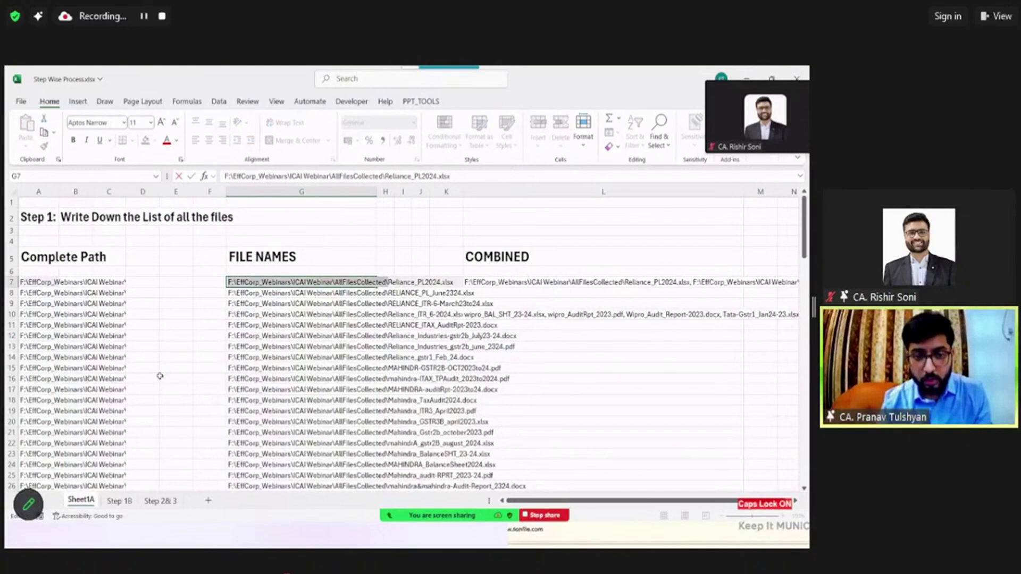
pyautogui.press('Escape')
pyautogui.hotkey('ctrl', 'shift', 'Down')
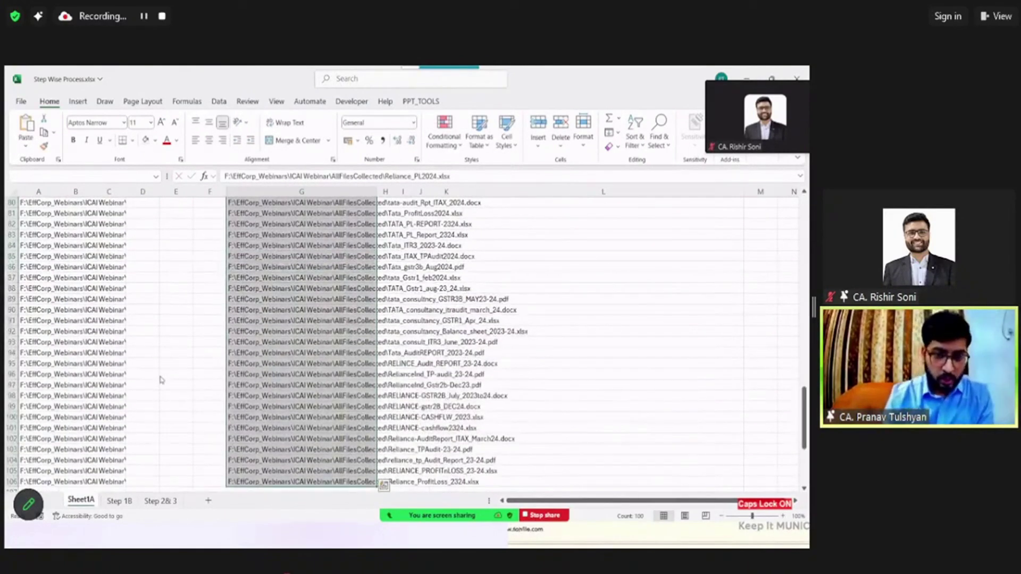
pyautogui.hotkey('ctrl', 'h')
pyautogui.hotkey('alt', 'a')
pyautogui.press('Return')
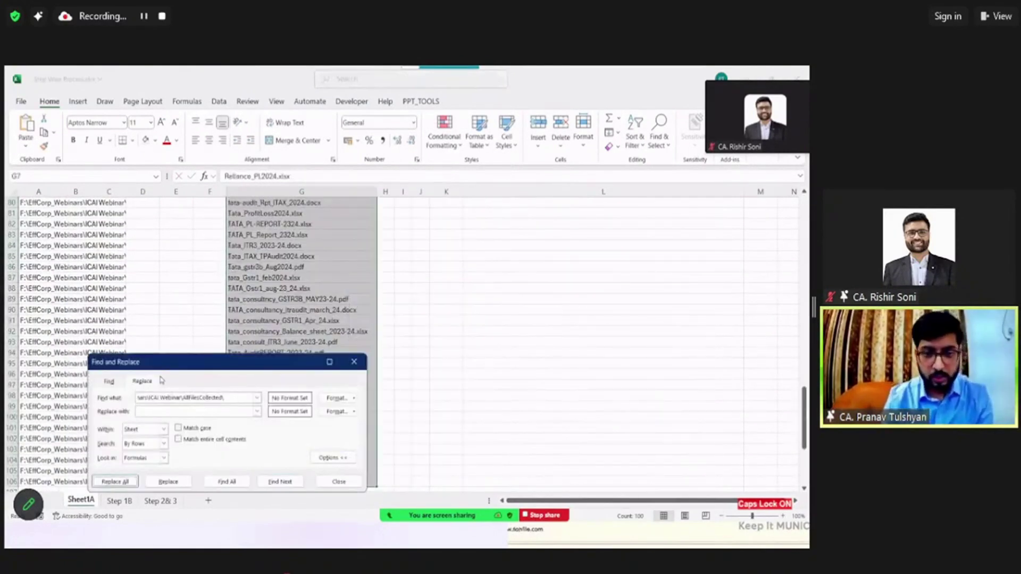
pyautogui.press('Escape')
pyautogui.hotkey('ctrl', 'Up')
pyautogui.hotkey('ctrl', 'Up')
pyautogui.press('Down')
pyautogui.press('Down')
# Enter a TEXTJOIN formula in L7 joining the file names G7:G107 with commas
pyautogui.scroll(2, 160, 376)
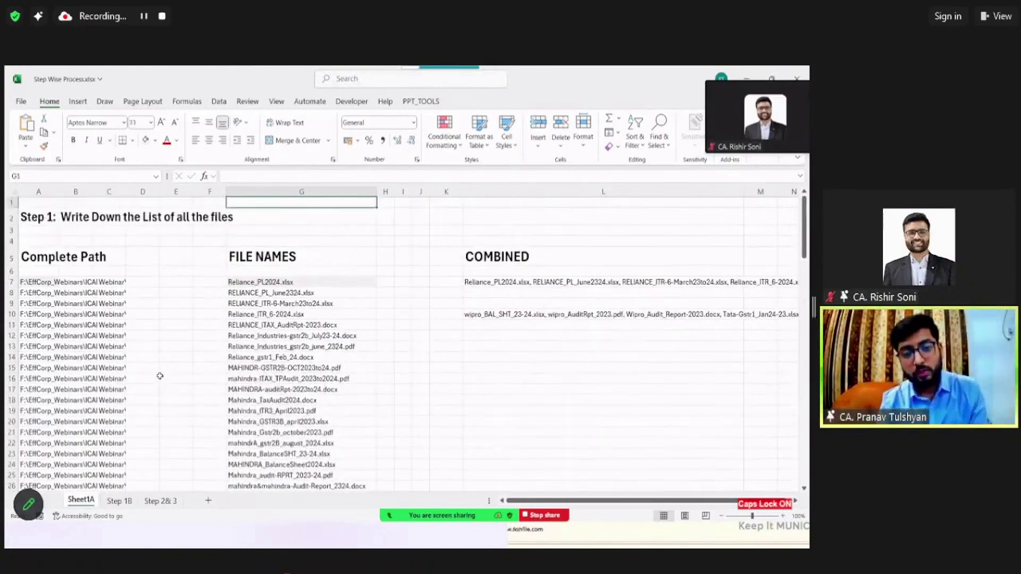
pyautogui.hotkey('ctrl', 'shift', 'Down')
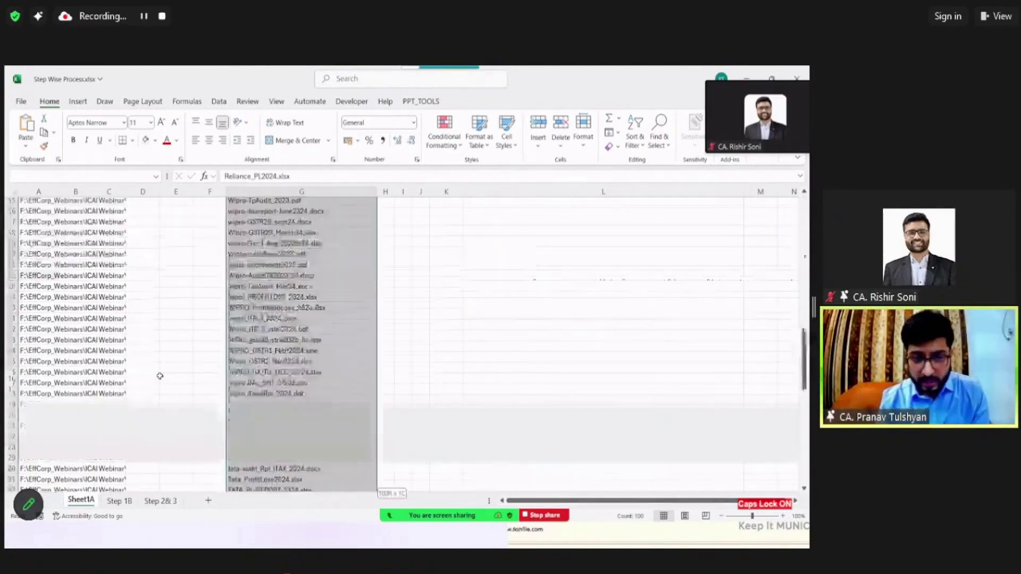
pyautogui.hotkey('ctrl', 'c')
pyautogui.hotkey('ctrl', 'Up')
pyautogui.hotkey('ctrl', 'Up')
pyautogui.hotkey('ctrl', 'Down')
pyautogui.hotkey('ctrl', 'Down')
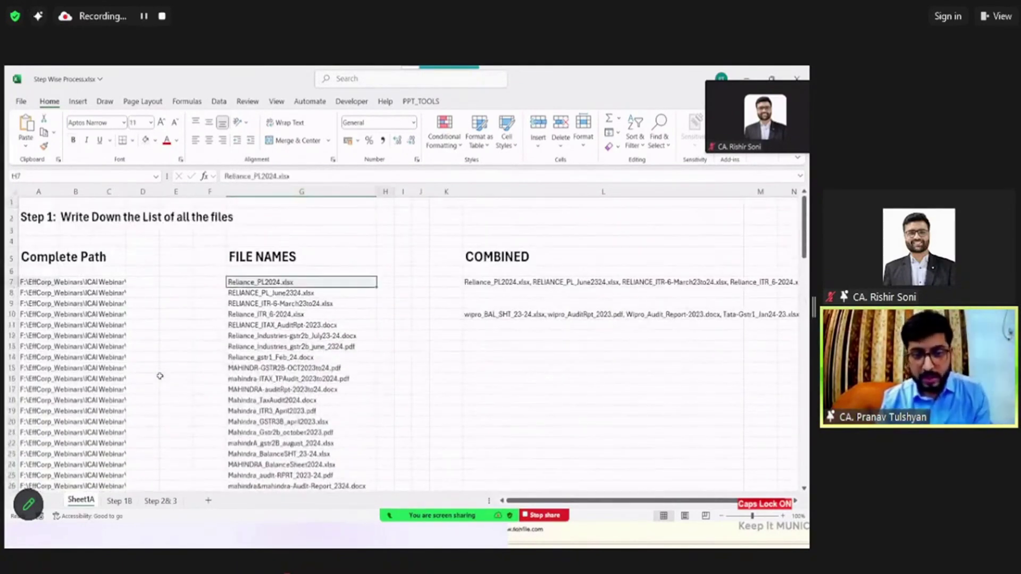
pyautogui.press('Right')
pyautogui.press('Right')
pyautogui.press('Right')
pyautogui.press('Right')
pyautogui.press('Right')
pyautogui.press('F2')
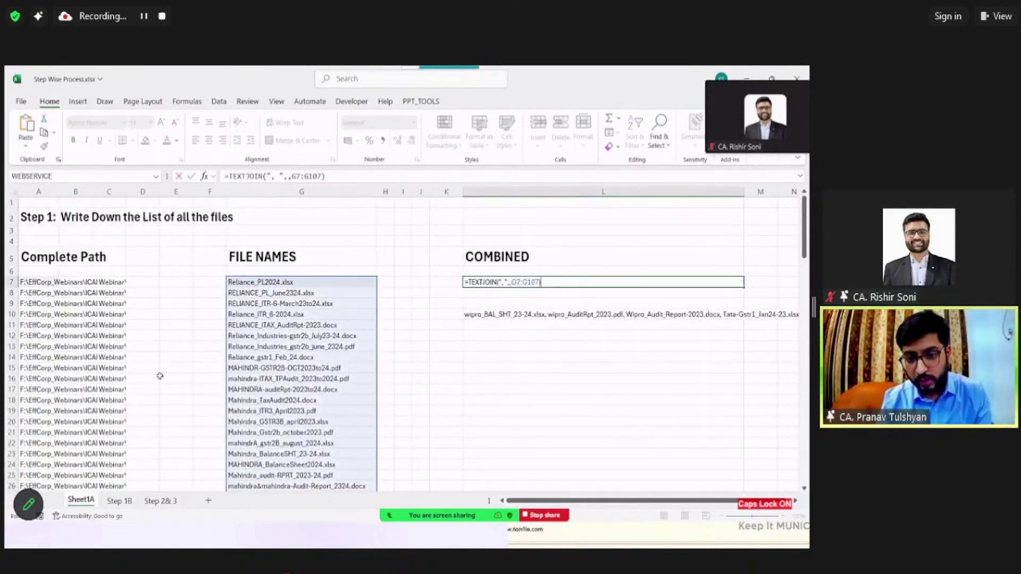
pyautogui.press('Return')
# Inspect the old comma-separated combined text in cell L10 without changing it
pyautogui.press('Down')
pyautogui.press('Down')
pyautogui.press('F2')
pyautogui.hotkey('ctrl', 'shift', 'Home')
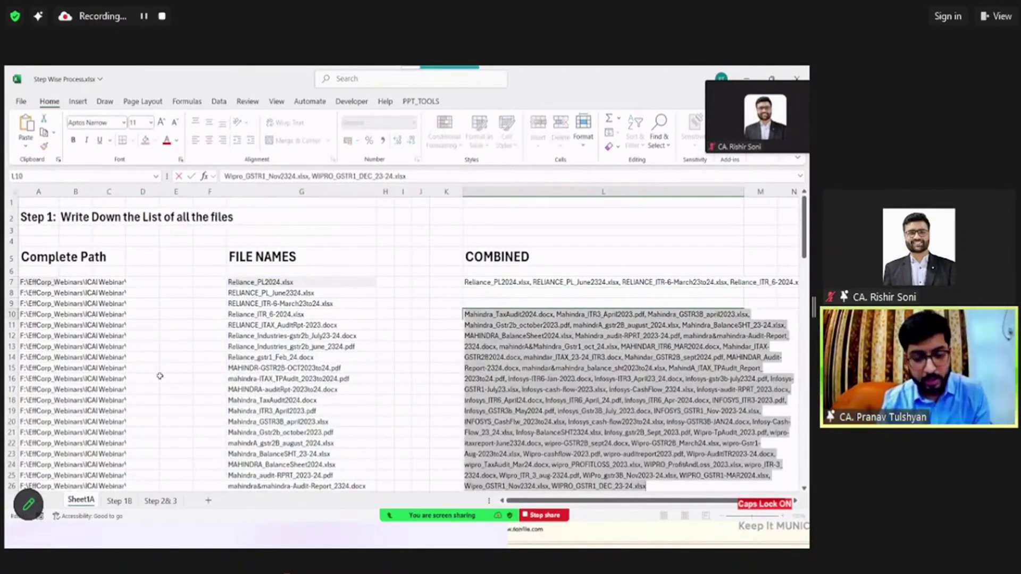
pyautogui.press('Escape')
pyautogui.press('F2')
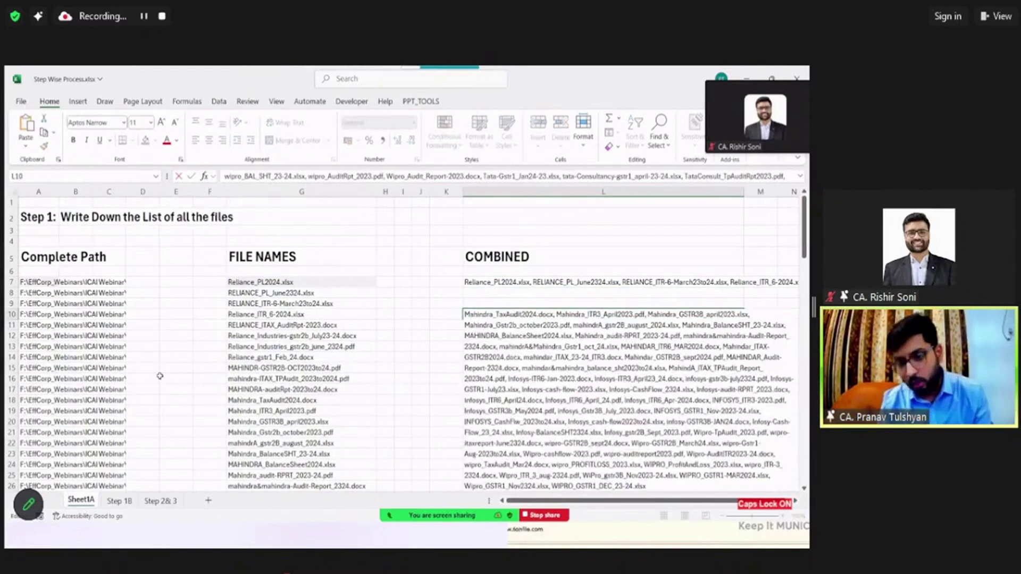
pyautogui.press('Escape')
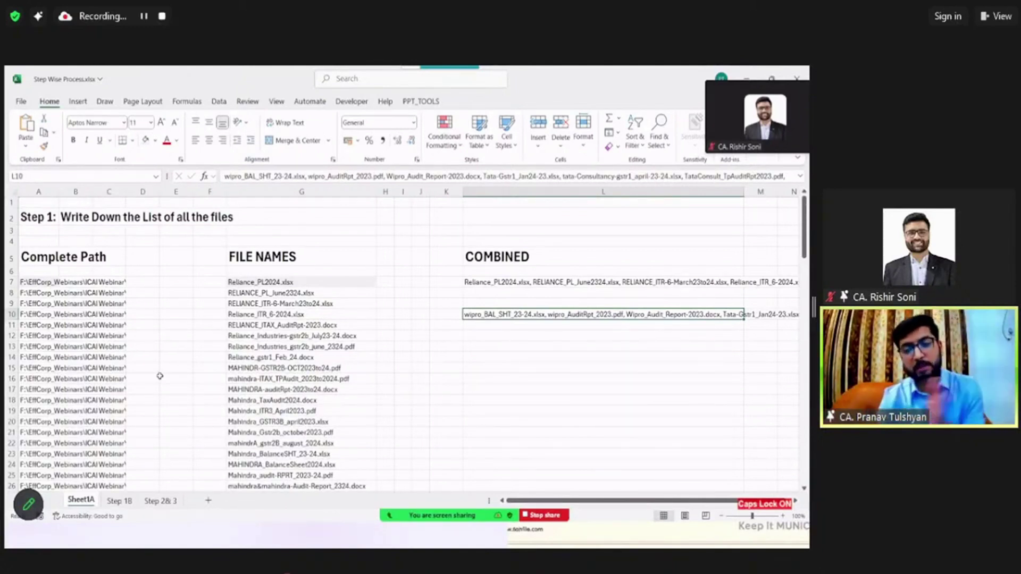
# On Step 1B, auto-fit column A over A6:A7 so the Gemini and ChatGPT links show fully
pyautogui.hotkey('ctrl', 'pagedown')
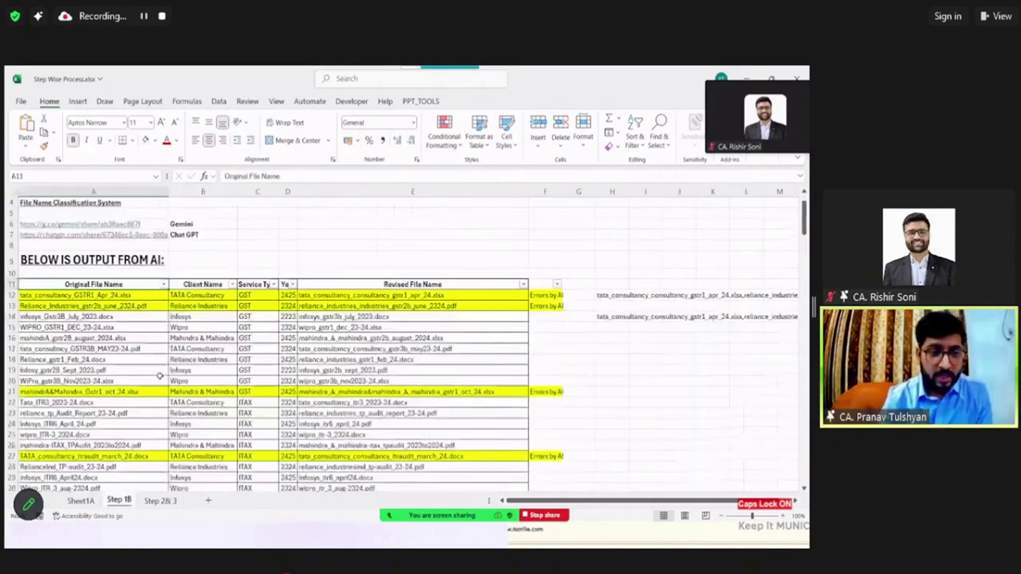
pyautogui.press('Up')
pyautogui.press('Up')
pyautogui.press('Up')
pyautogui.press('Up')
pyautogui.press('Up')
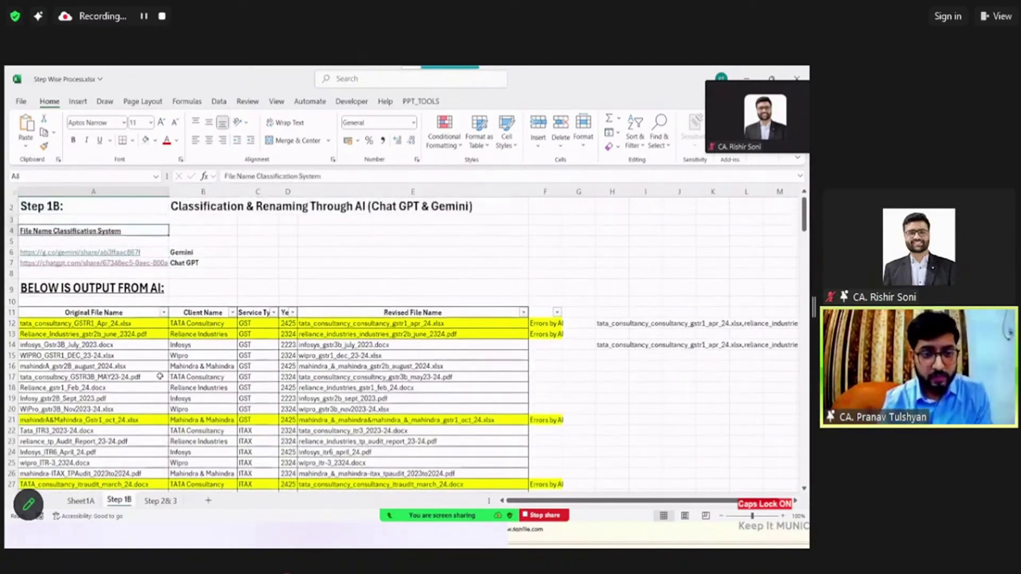
pyautogui.hotkey('alt', 'Tab')
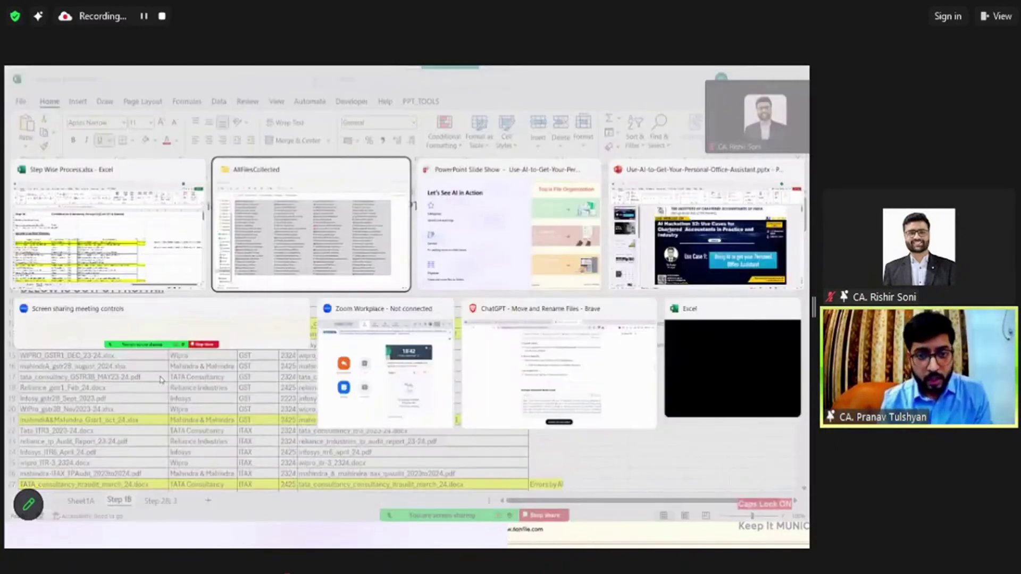
pyautogui.hotkey('alt', 'shift', 'Tab')
pyautogui.hotkey('shift', 'Down')
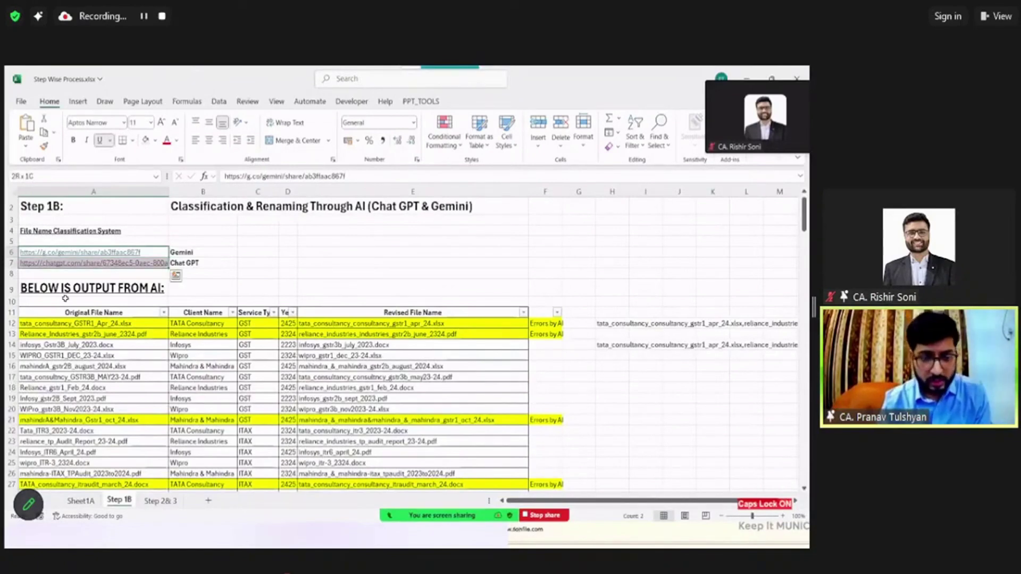
pyautogui.hotkey('alt', 'h')
pyautogui.press('o')
pyautogui.press('i')
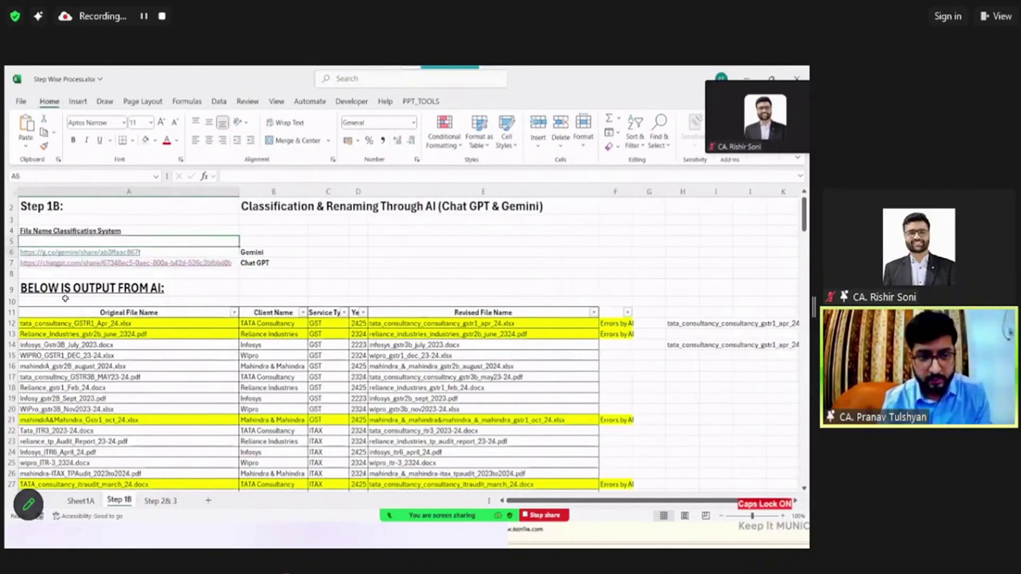
pyautogui.hotkey('alt', 'Tab')
pyautogui.press('Tab')
pyautogui.press('Tab')
pyautogui.press('Tab')
pyautogui.press('Tab')
pyautogui.press('Tab')
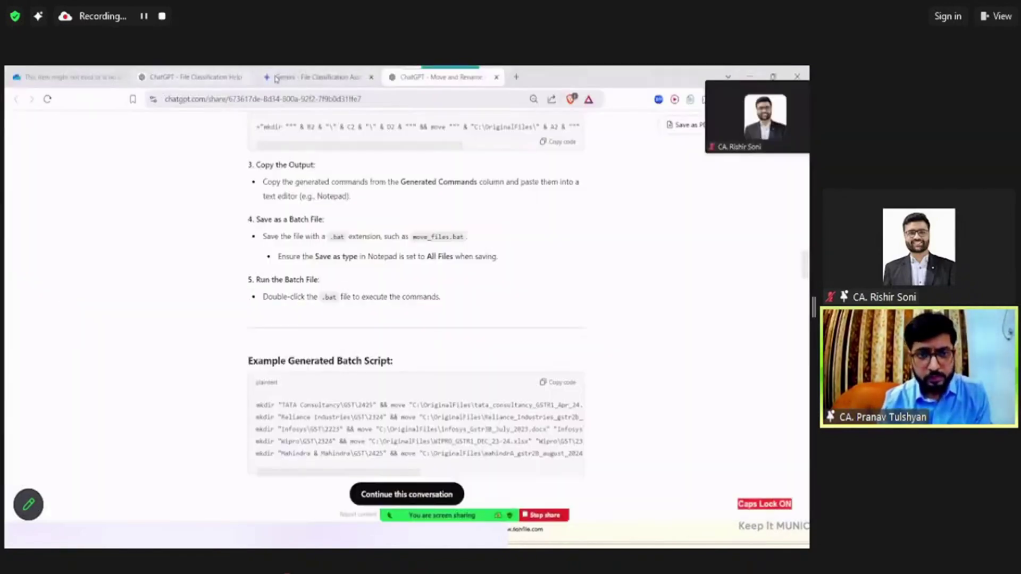
pyautogui.click(205, 78)
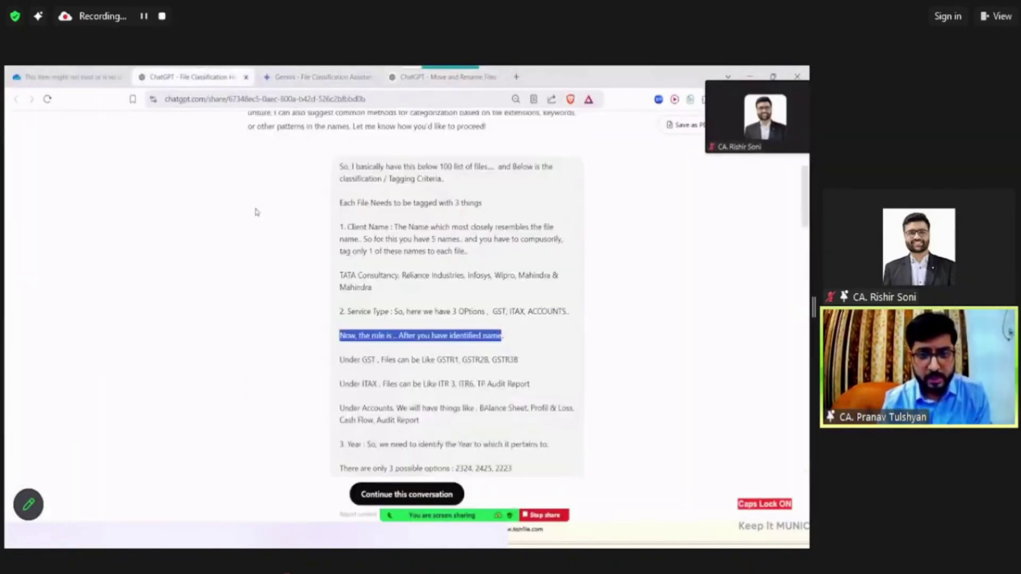
pyautogui.scroll(5, 257, 211)
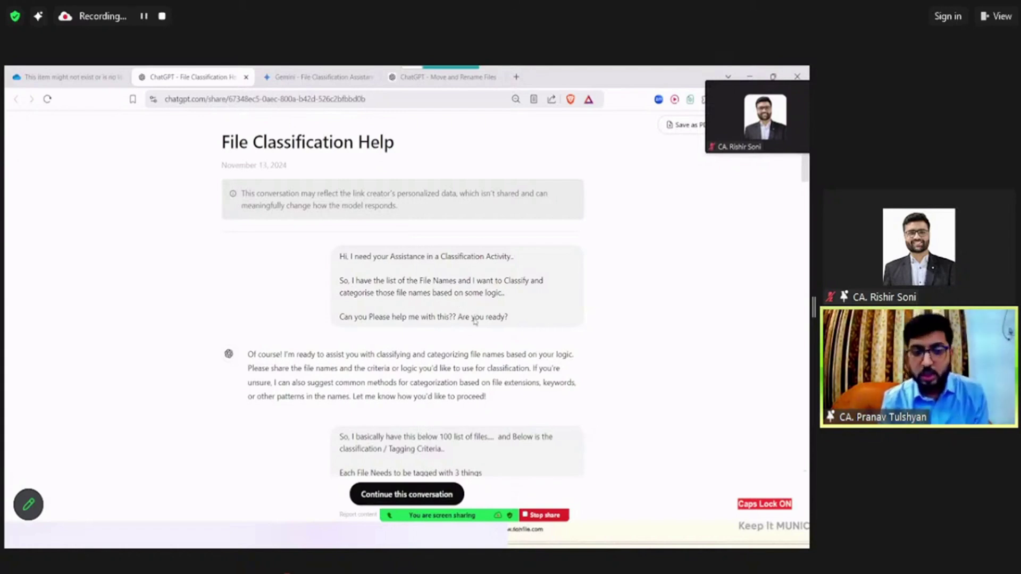
pyautogui.scroll(-3, 475, 320)
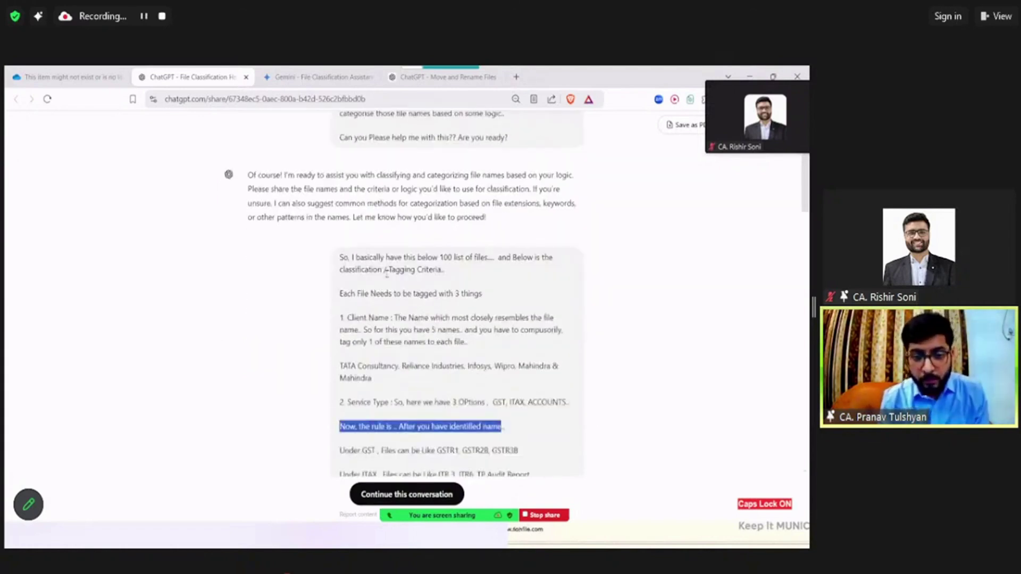
pyautogui.click(387, 272)
pyautogui.scroll(-1, 386, 272)
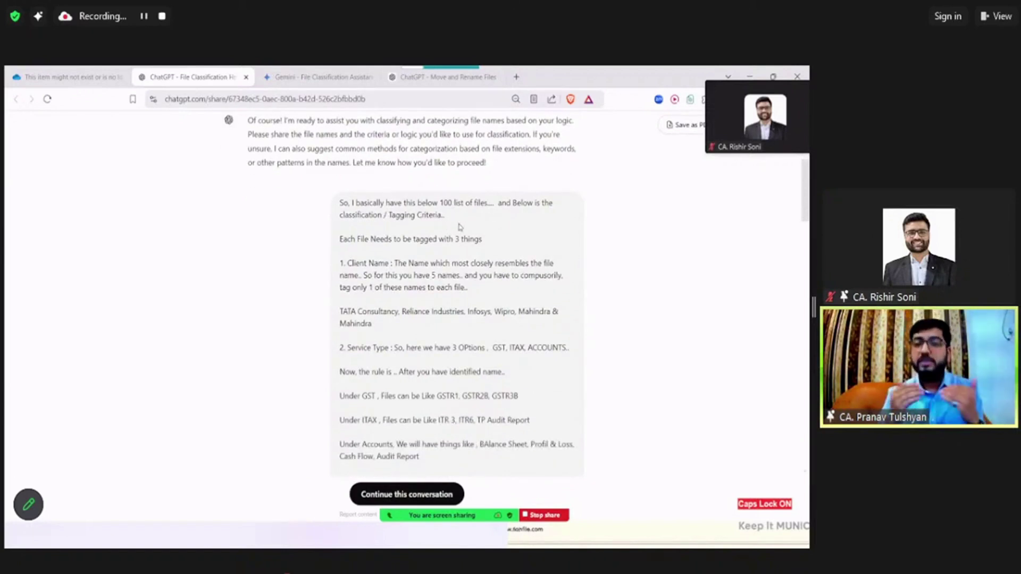
pyautogui.moveTo(389, 239); pyautogui.dragTo(482, 239)
pyautogui.click(358, 268)
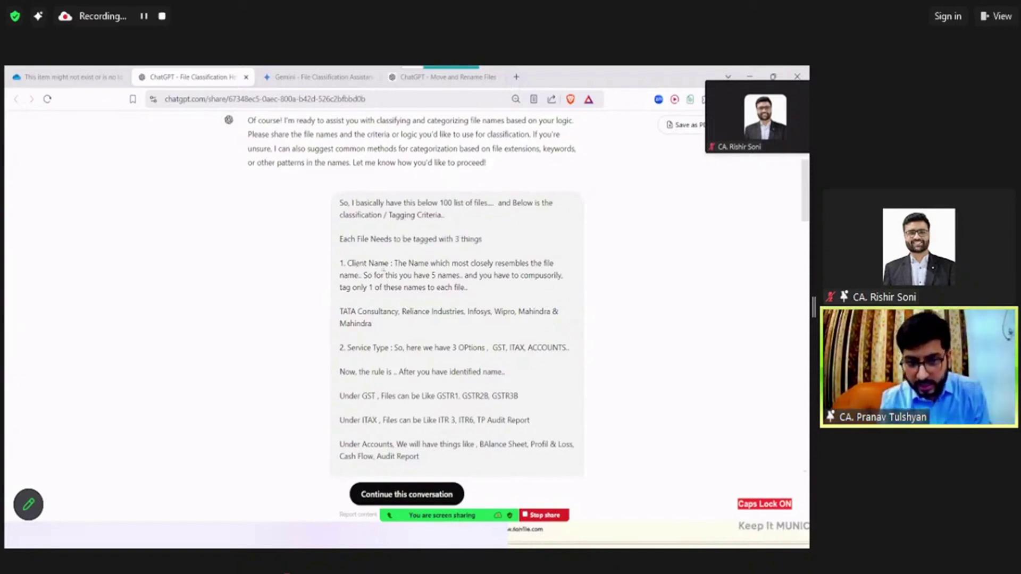
pyautogui.moveTo(377, 327); pyautogui.dragTo(341, 300)
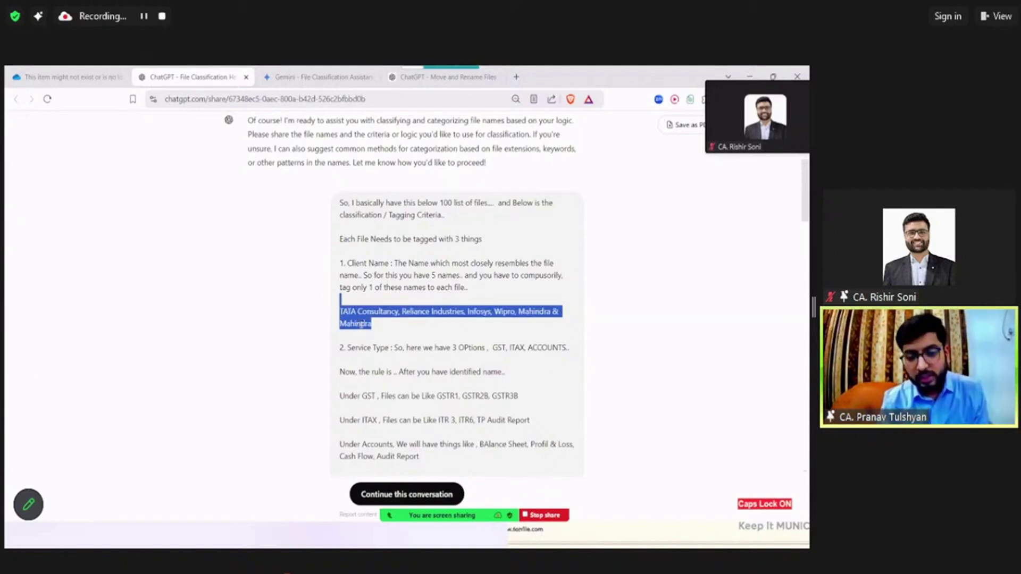
pyautogui.click(367, 324)
pyautogui.tripleClick(353, 318)
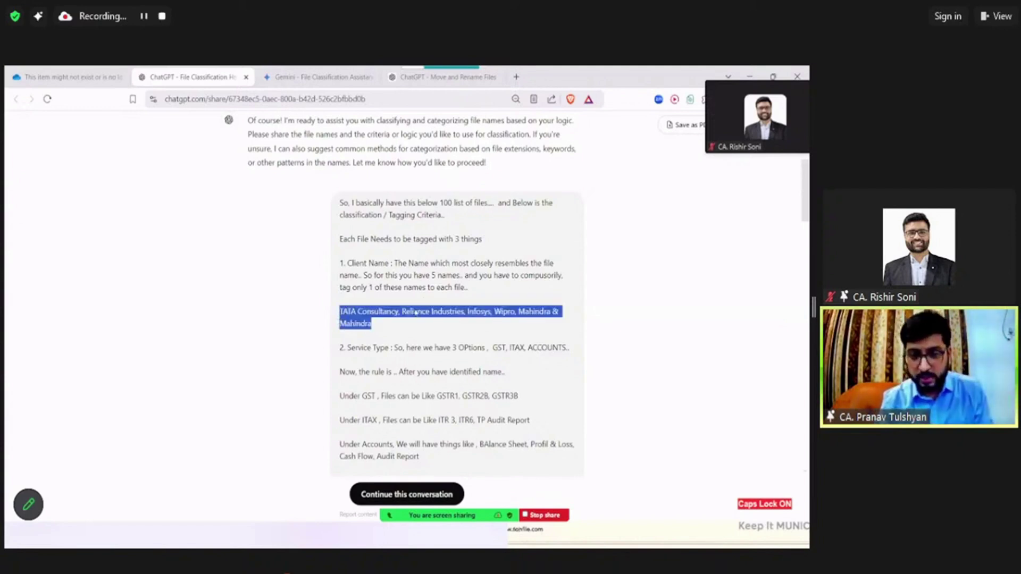
pyautogui.scroll(-1, 416, 313)
pyautogui.moveTo(359, 298); pyautogui.dragTo(389, 299)
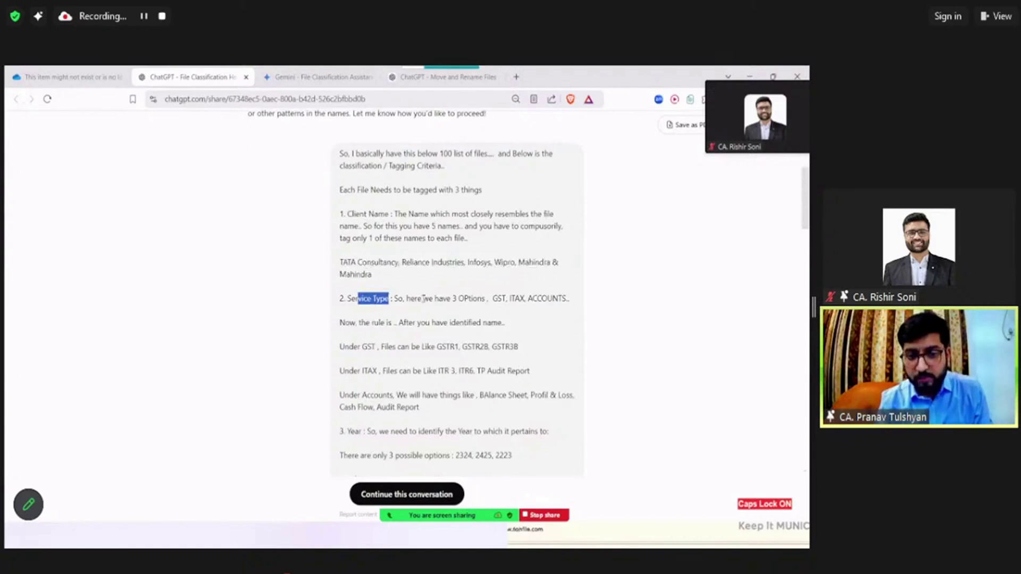
pyautogui.moveTo(492, 299); pyautogui.dragTo(532, 300)
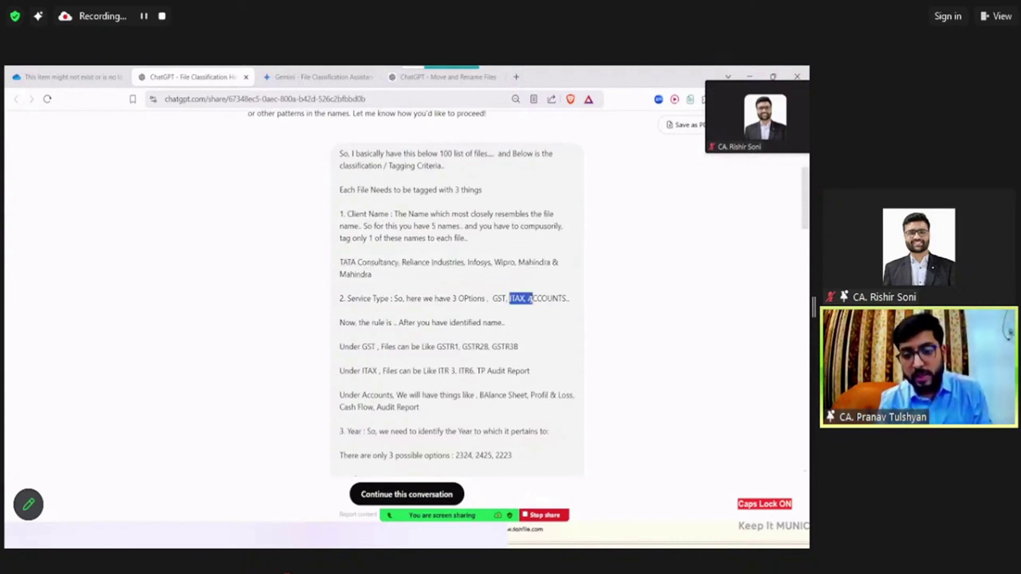
pyautogui.click(537, 298)
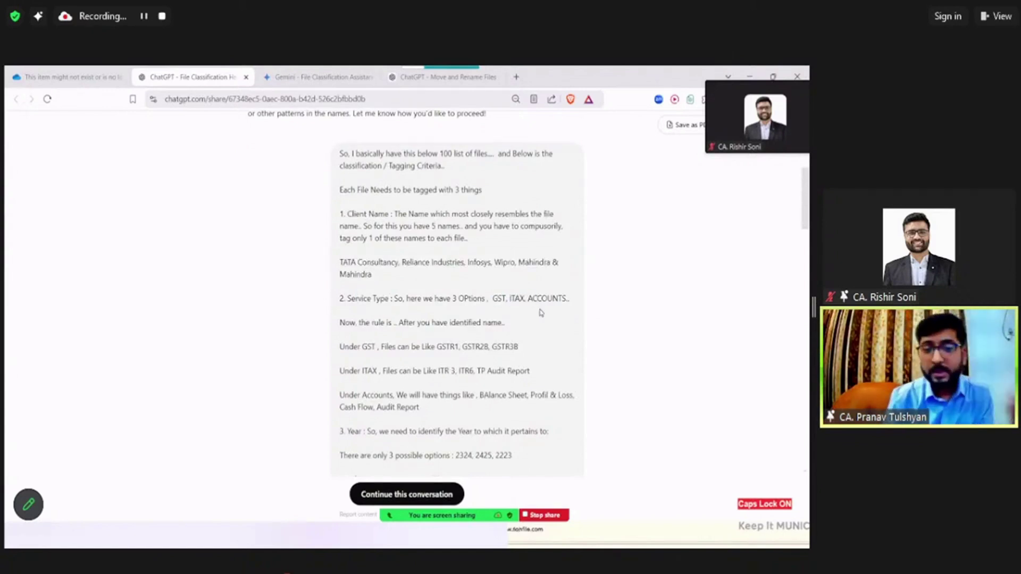
pyautogui.scroll(-1, 541, 312)
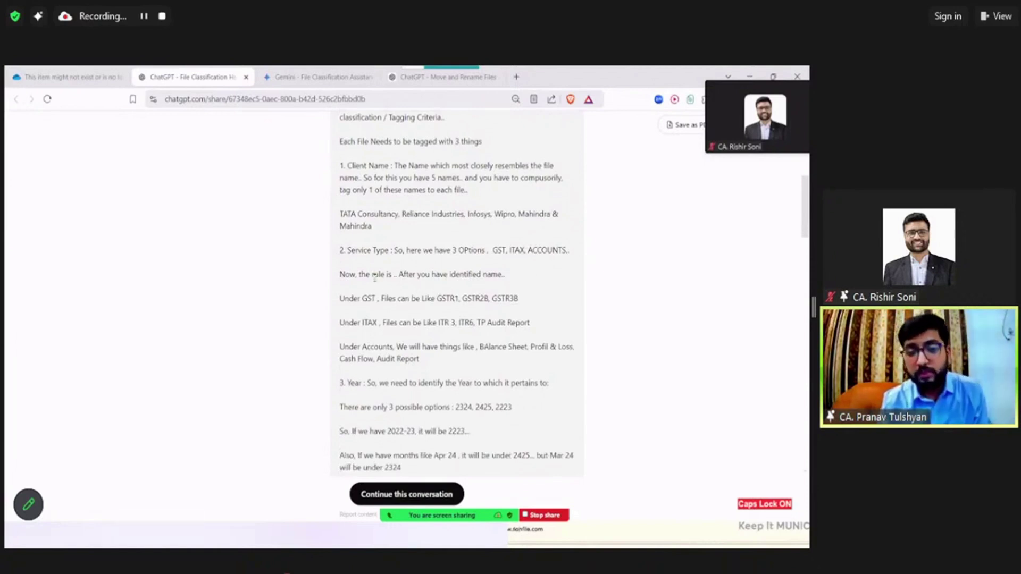
pyautogui.moveTo(374, 275); pyautogui.dragTo(357, 299)
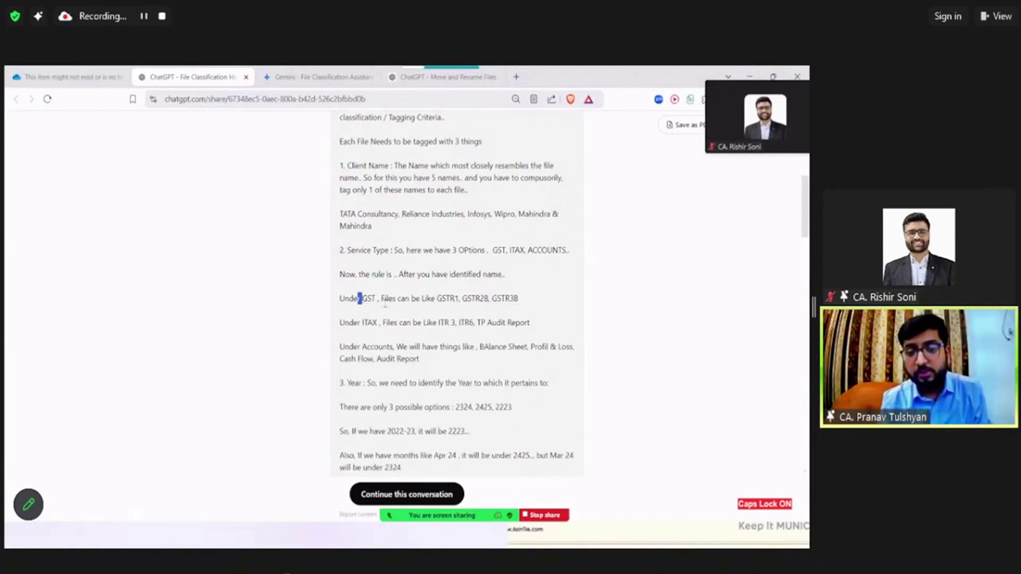
pyautogui.moveTo(432, 299); pyautogui.dragTo(514, 301)
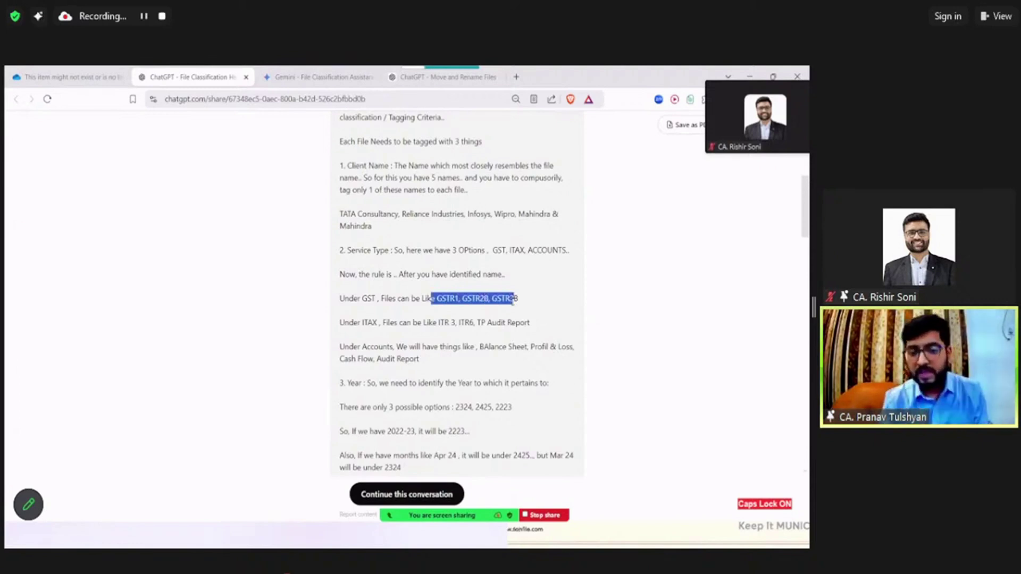
pyautogui.doubleClick(371, 322)
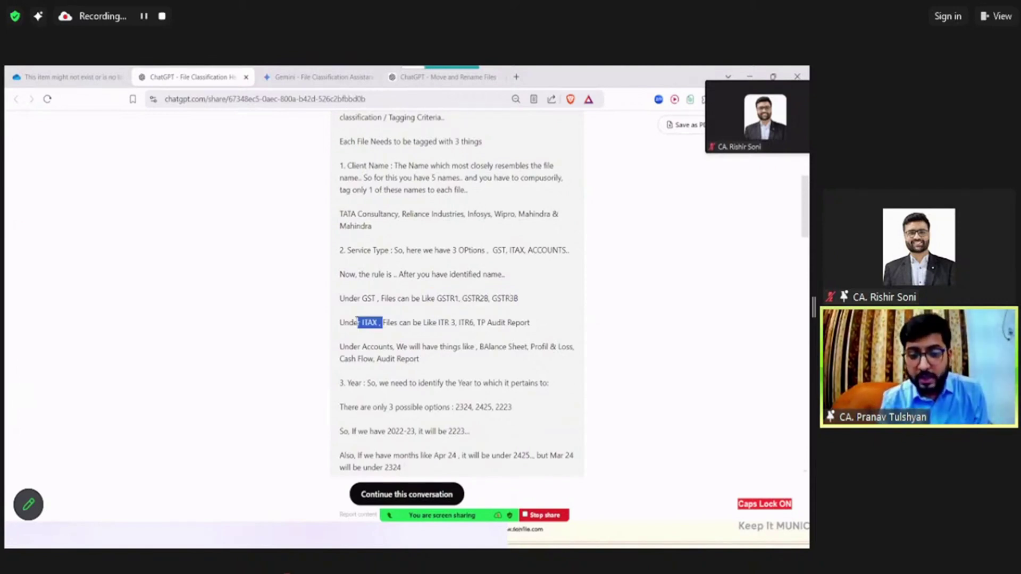
pyautogui.moveTo(428, 323); pyautogui.dragTo(512, 324)
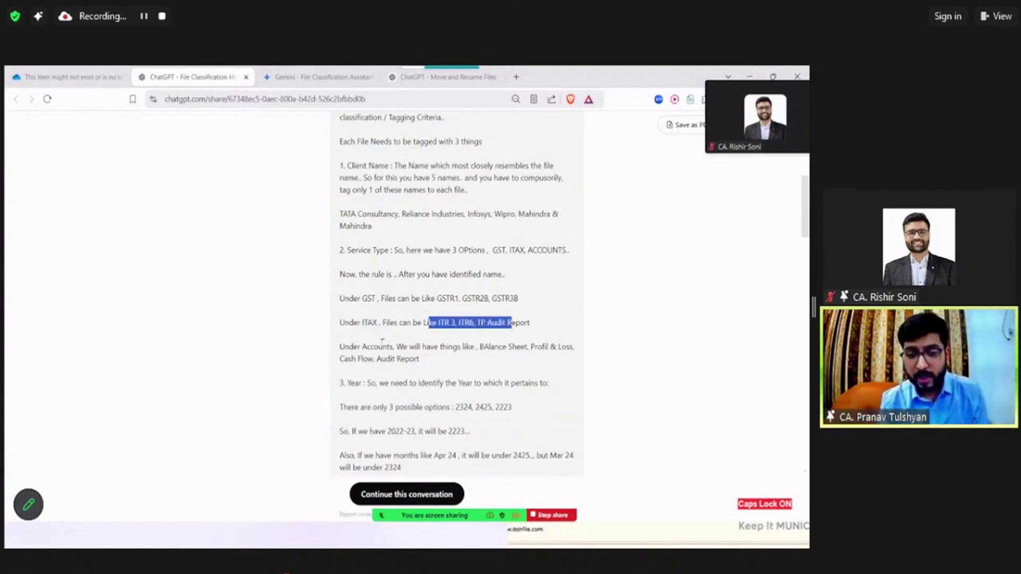
pyautogui.moveTo(388, 347); pyautogui.dragTo(370, 347)
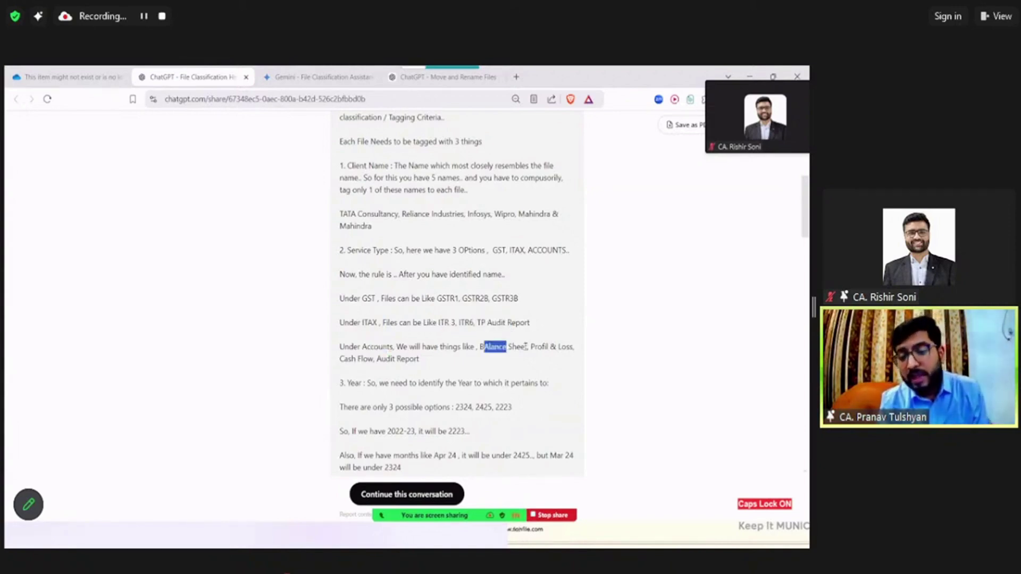
pyautogui.moveTo(525, 346); pyautogui.dragTo(406, 359)
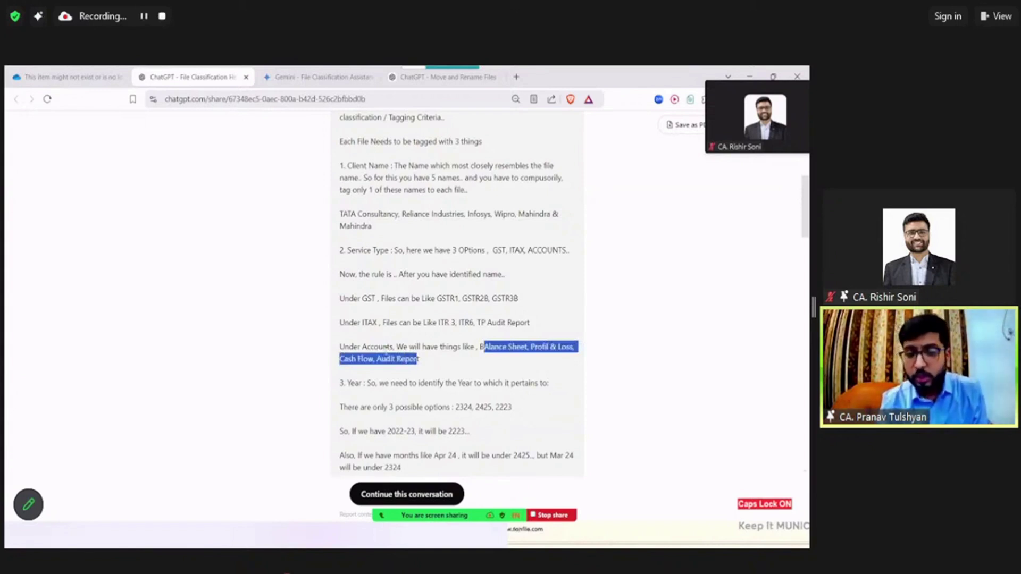
pyautogui.click(385, 349)
pyautogui.scroll(-1, 385, 350)
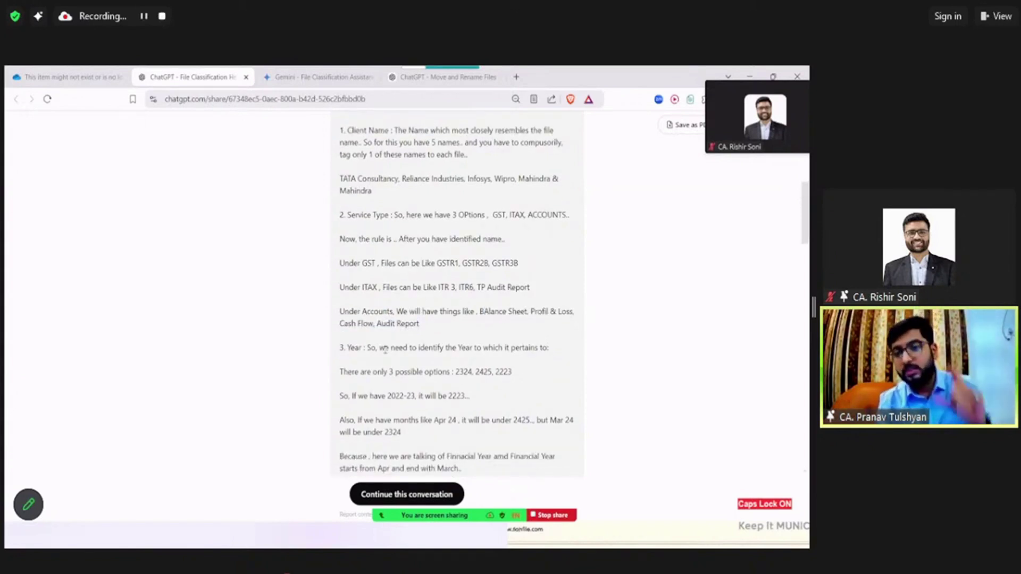
pyautogui.scroll(-1, 385, 350)
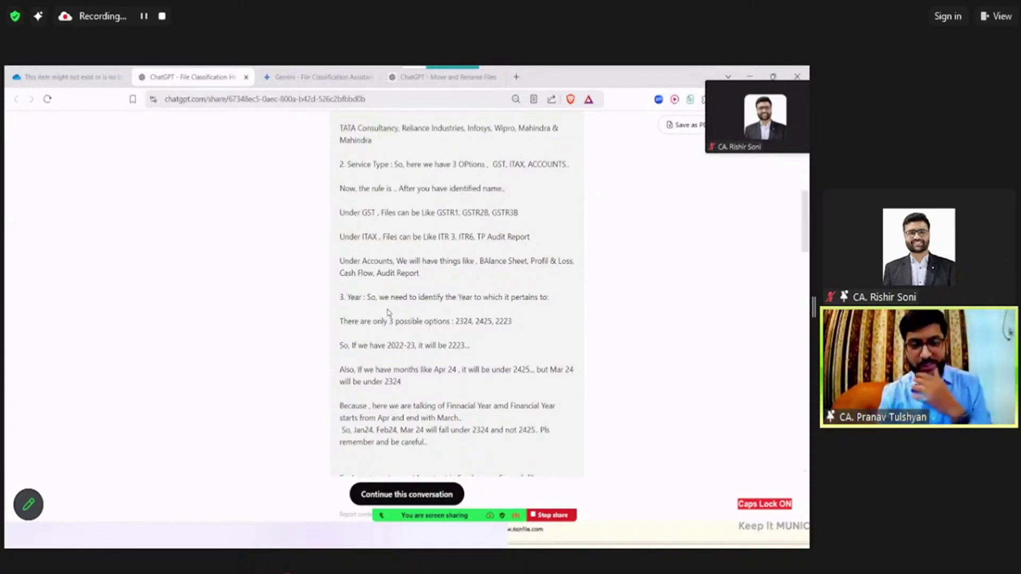
pyautogui.moveTo(383, 297); pyautogui.dragTo(355, 298)
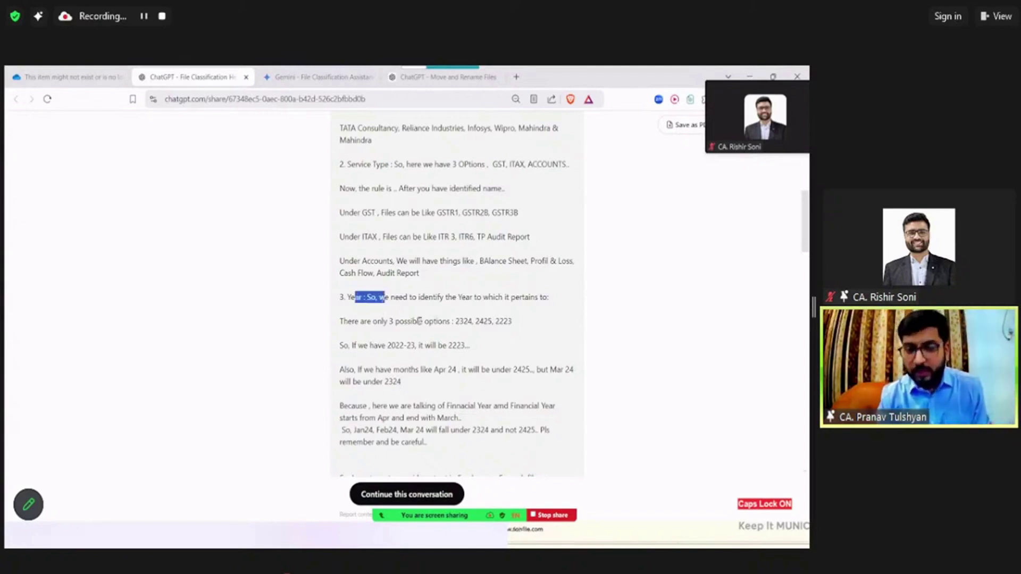
pyautogui.moveTo(419, 322); pyautogui.dragTo(473, 322)
pyautogui.click(482, 323)
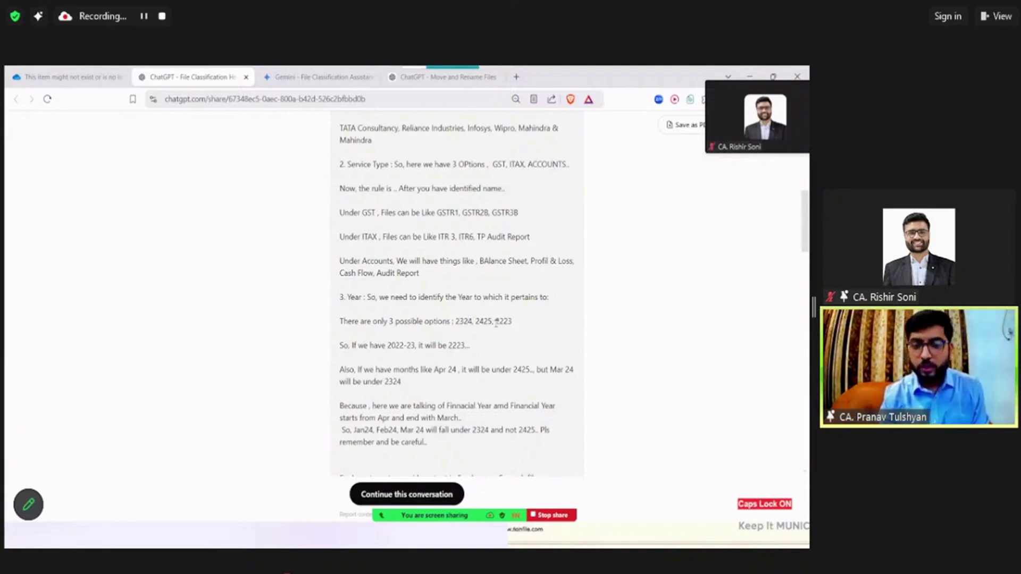
pyautogui.scroll(-1, 457, 347)
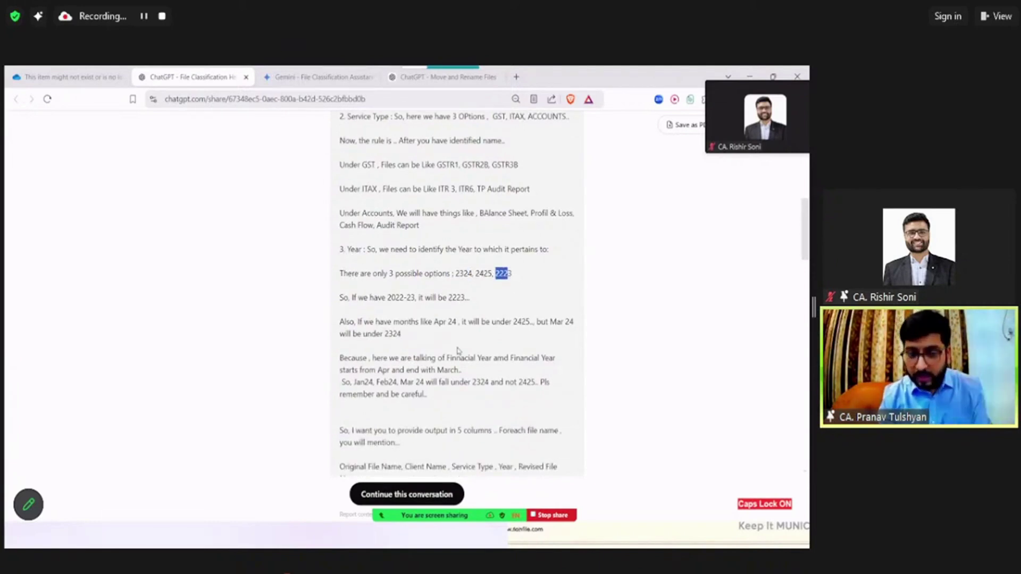
pyautogui.scroll(-1, 458, 350)
pyautogui.tripleClick(434, 286)
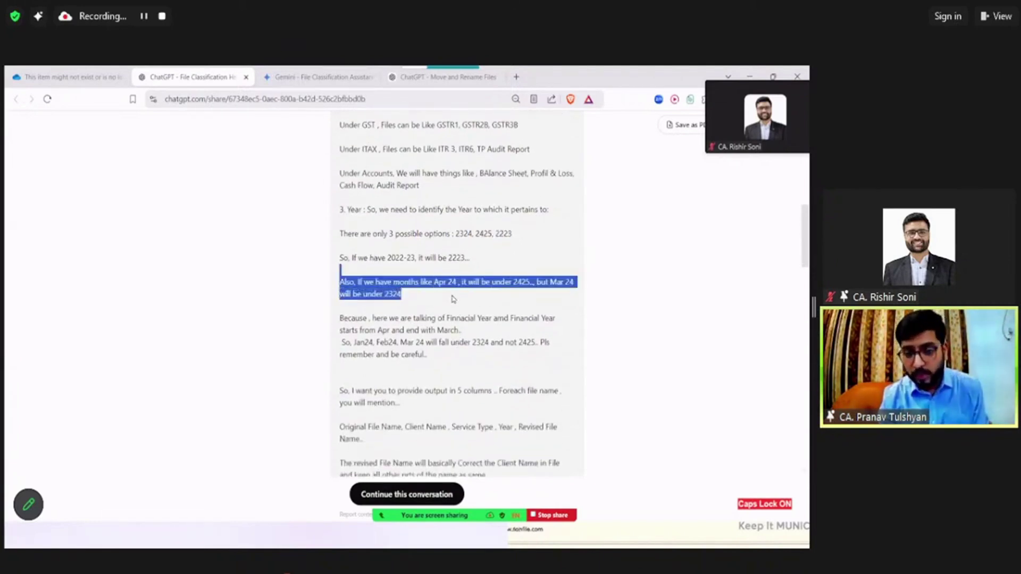
pyautogui.scroll(-3, 453, 299)
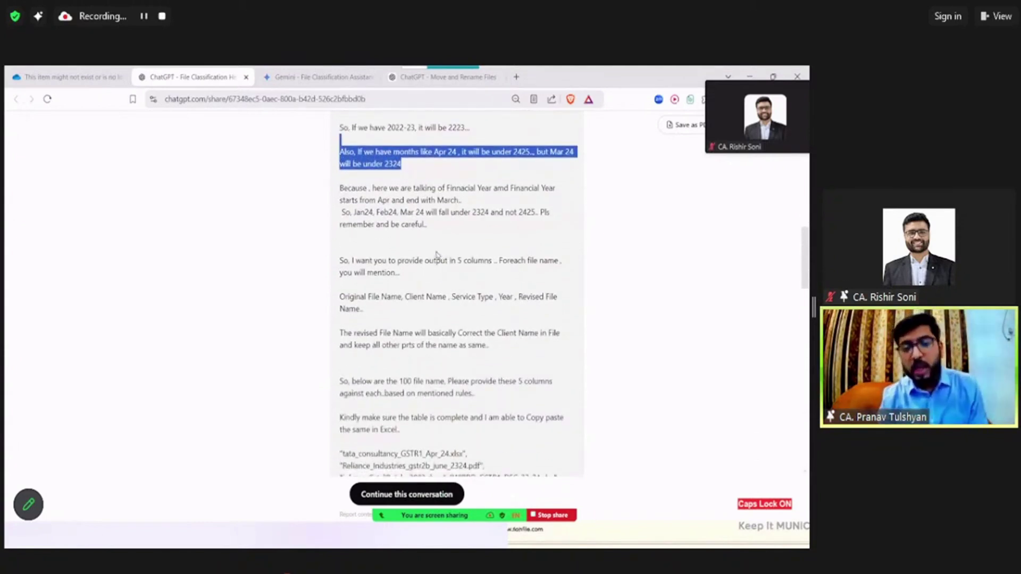
pyautogui.moveTo(355, 260); pyautogui.dragTo(506, 273)
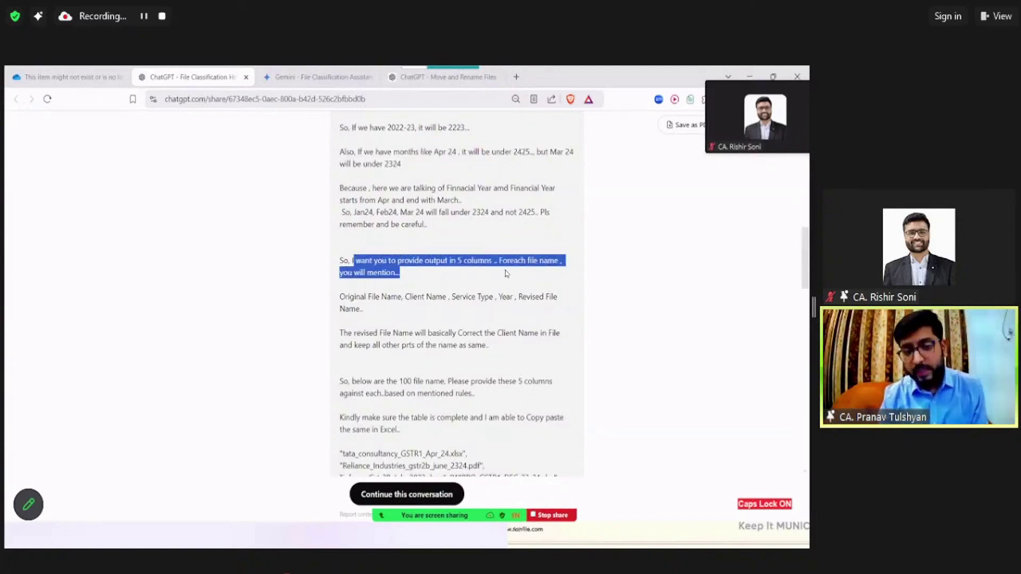
pyautogui.moveTo(340, 296); pyautogui.dragTo(530, 313)
pyautogui.scroll(-2, 496, 325)
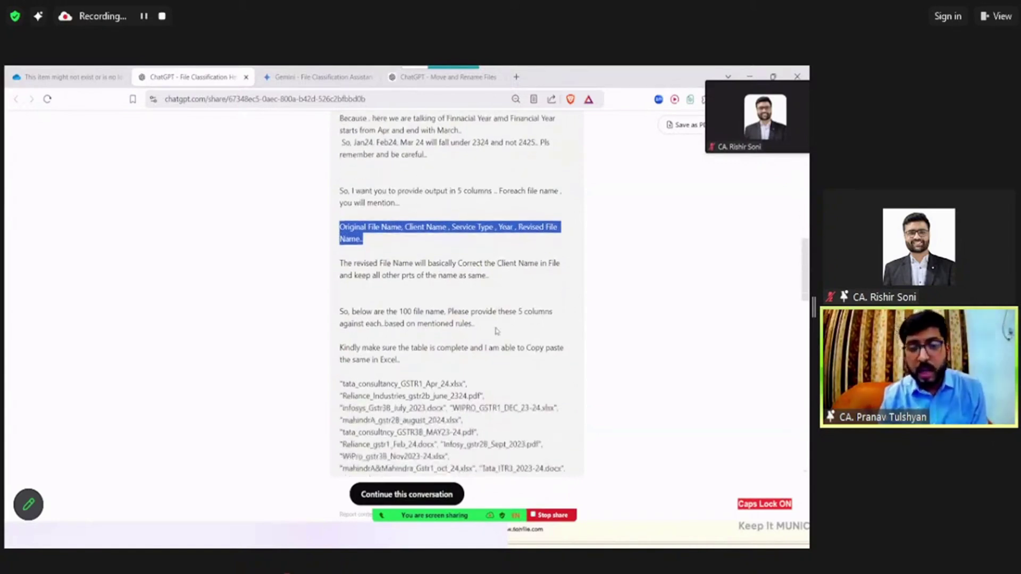
pyautogui.scroll(-5, 444, 324)
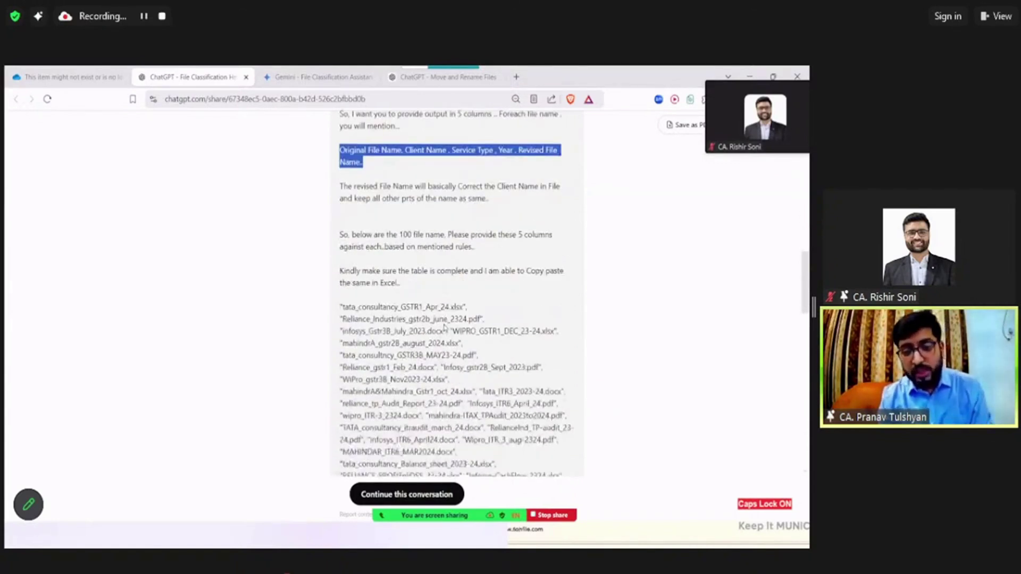
pyautogui.scroll(-10, 445, 329)
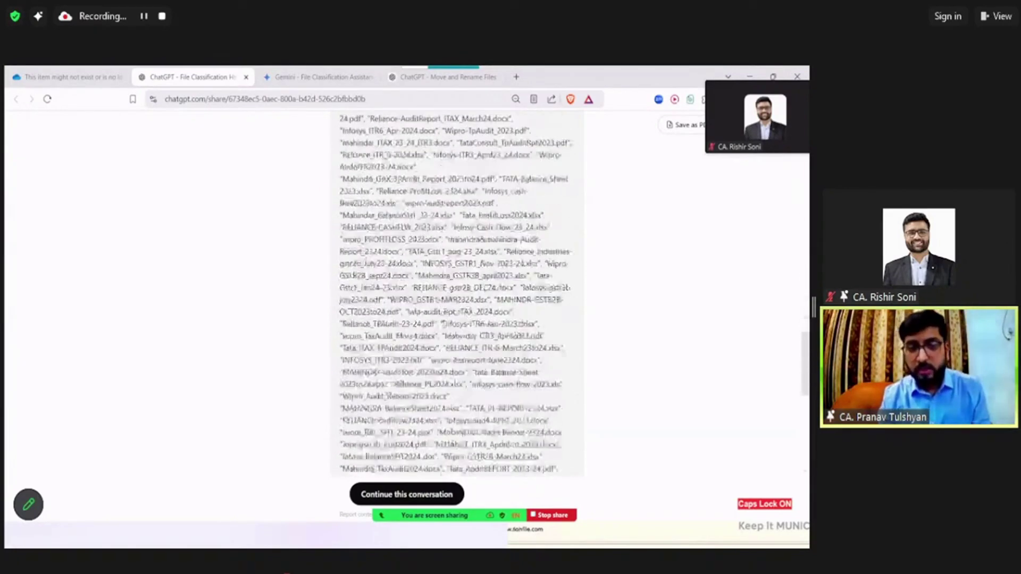
# Scroll through ChatGPT's 'Classified File Names With Fixed Logic' table of client, service type and year
pyautogui.scroll(-2, 445, 328)
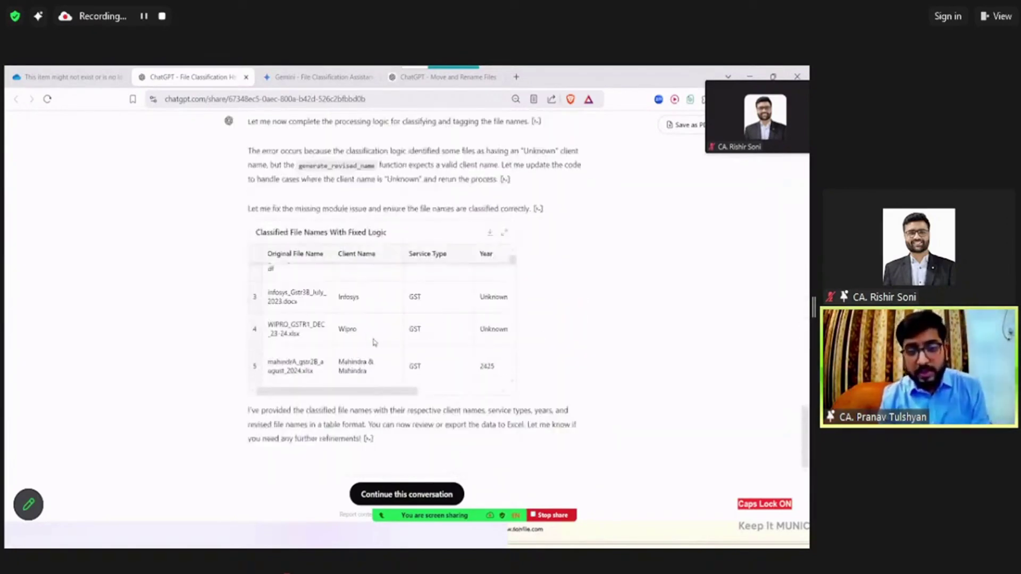
pyautogui.scroll(-20, 366, 336)
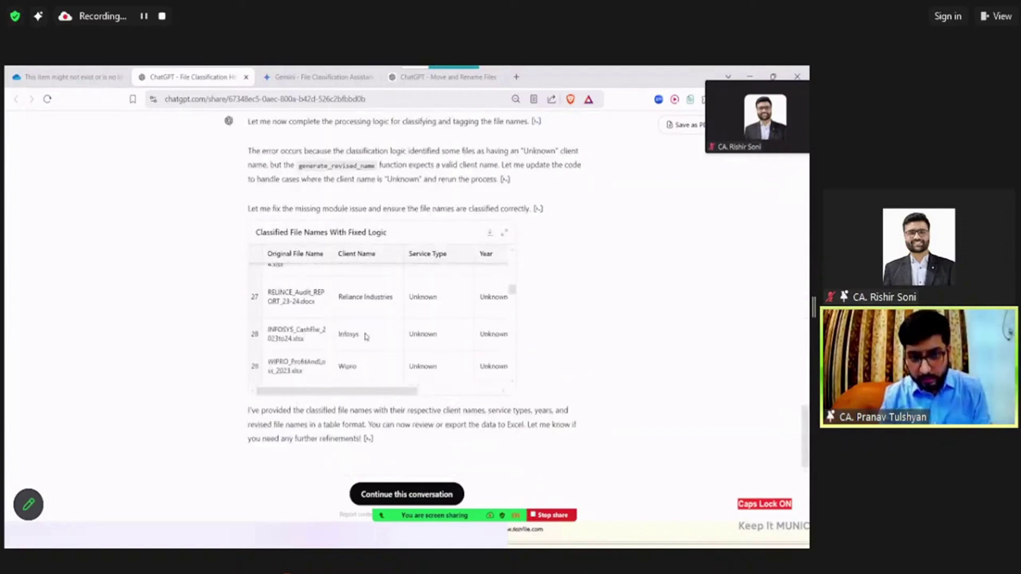
pyautogui.scroll(-8, 365, 336)
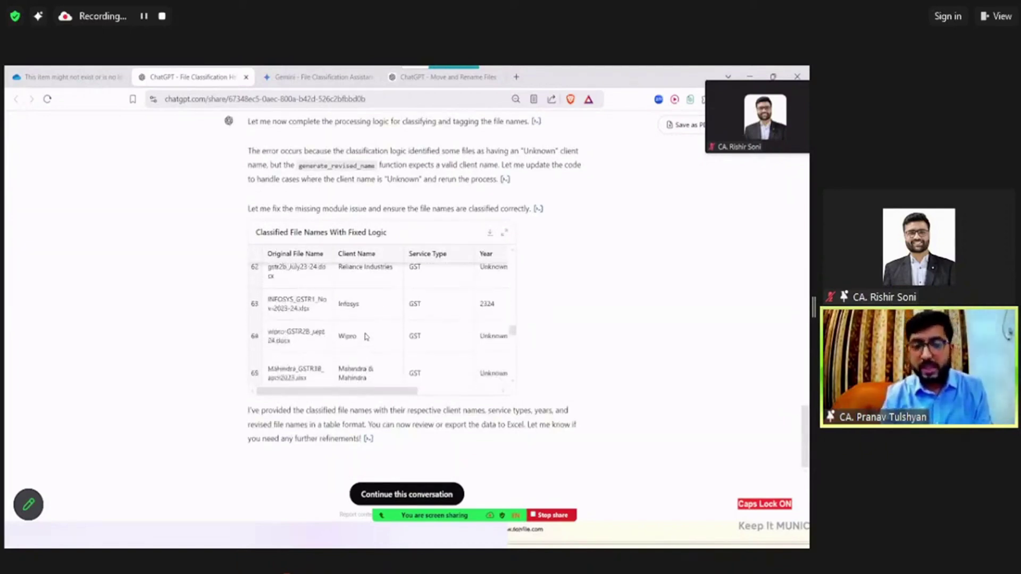
pyautogui.hscroll(2, 454, 317)
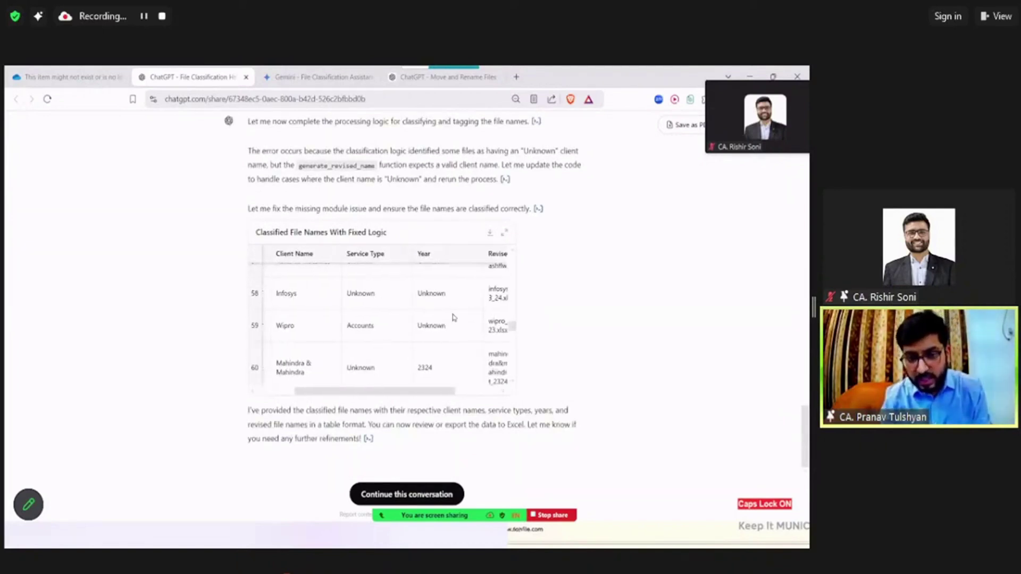
pyautogui.scroll(3, 438, 310)
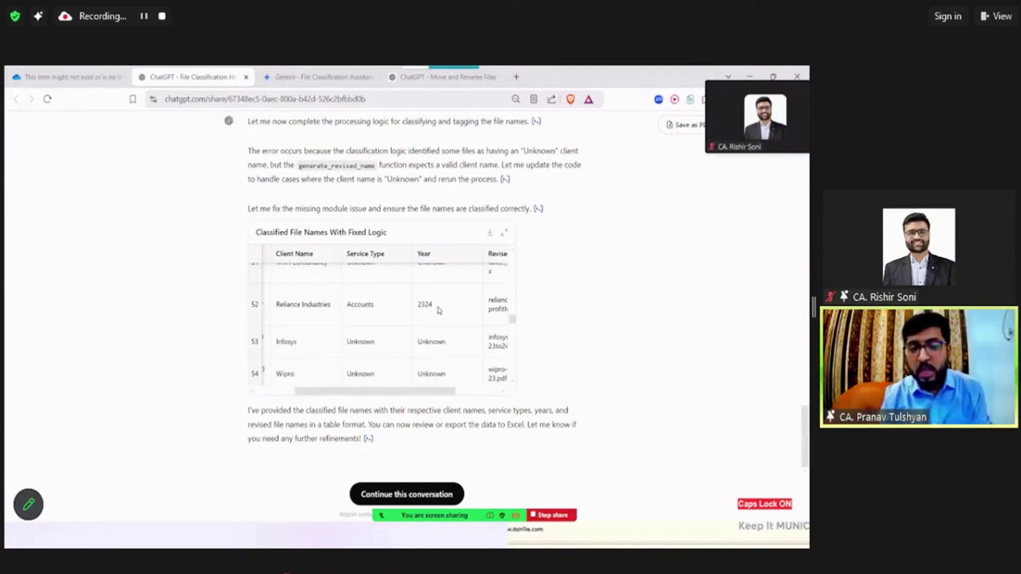
pyautogui.hscroll(-2, 400, 310)
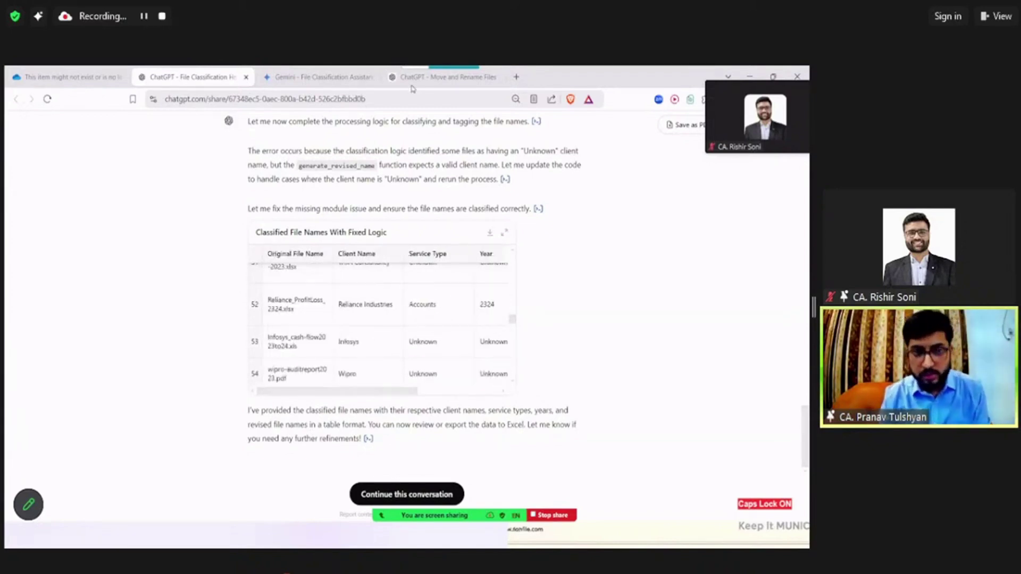
# Switch to the Gemini File Classification Assistance conversation and scroll its 100-file table
pyautogui.click(328, 80)
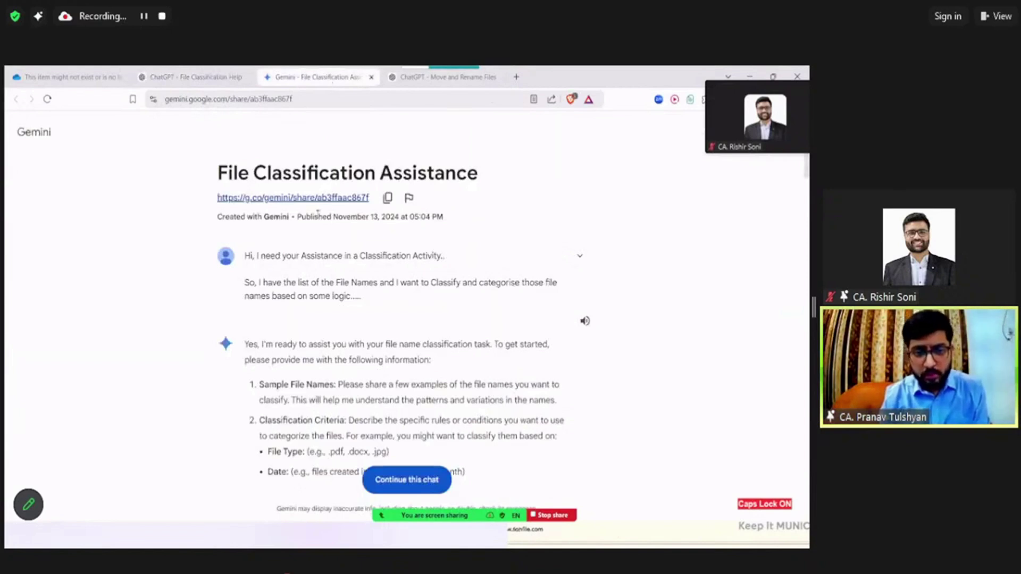
pyautogui.scroll(-20, 232, 313)
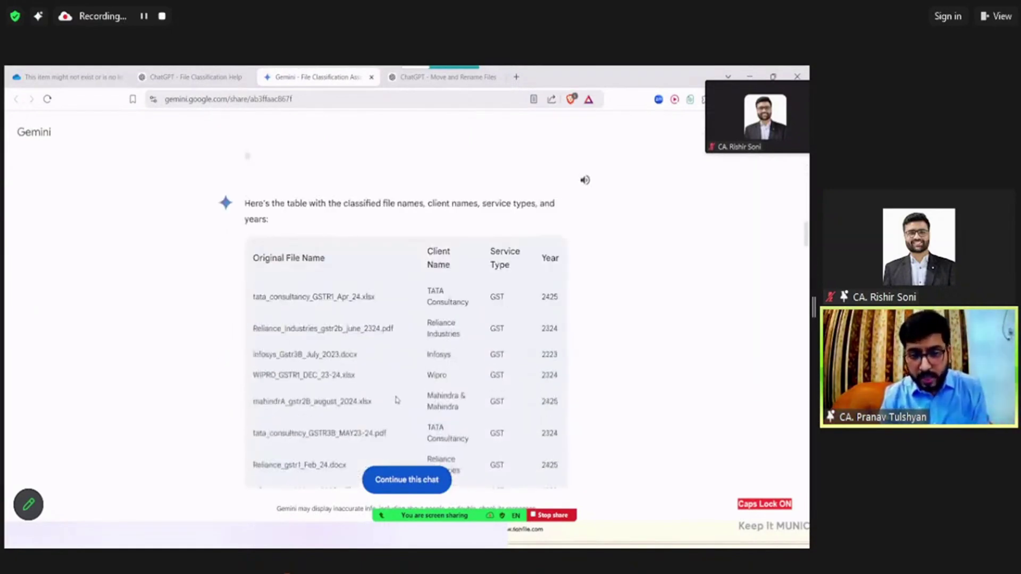
pyautogui.scroll(-3, 426, 390)
pyautogui.scroll(1, 455, 383)
pyautogui.scroll(-3, 456, 382)
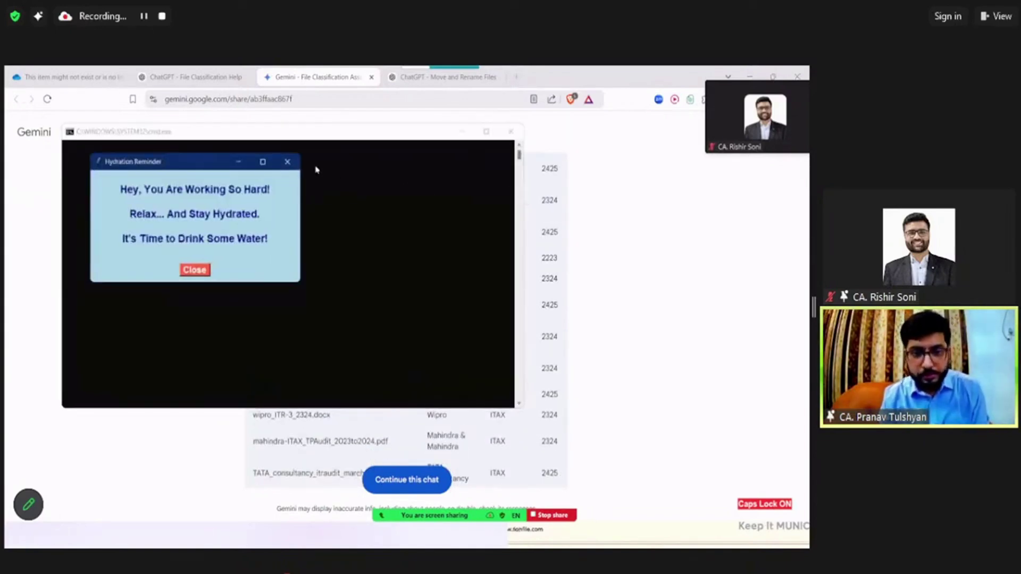
# Close the Hydration Reminder popup and return to the ChatGPT File Classification conversation
pyautogui.click(287, 162)
pyautogui.scroll(10, 444, 253)
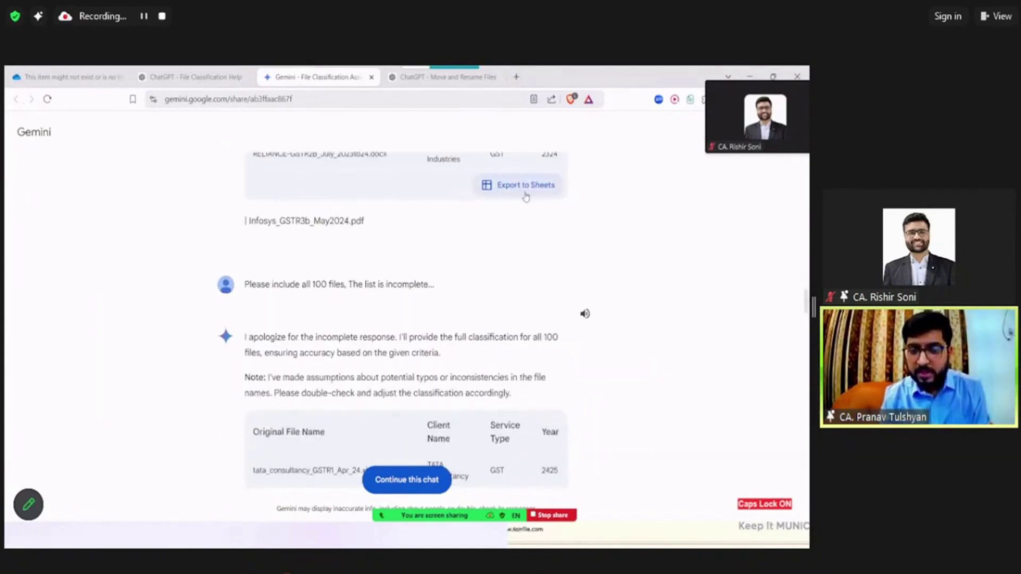
pyautogui.scroll(4, 498, 237)
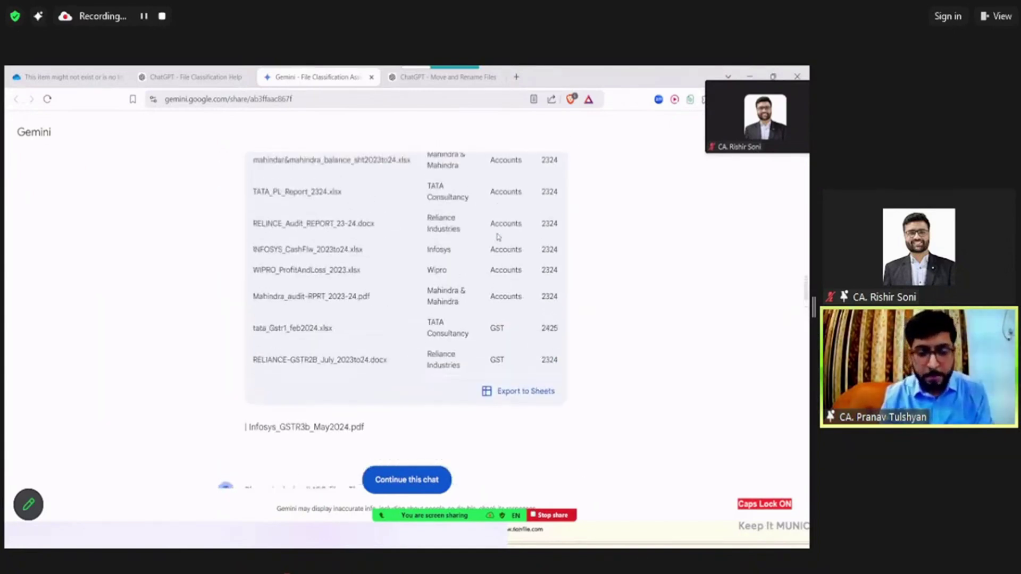
pyautogui.hotkey('alt', 'Tab')
pyautogui.scroll(1, 519, 207)
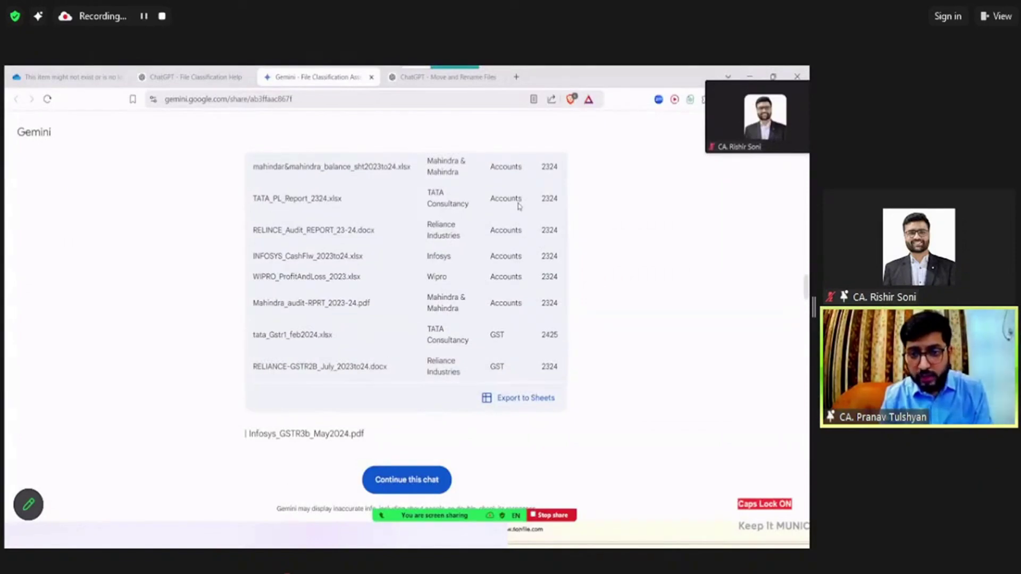
pyautogui.click(207, 78)
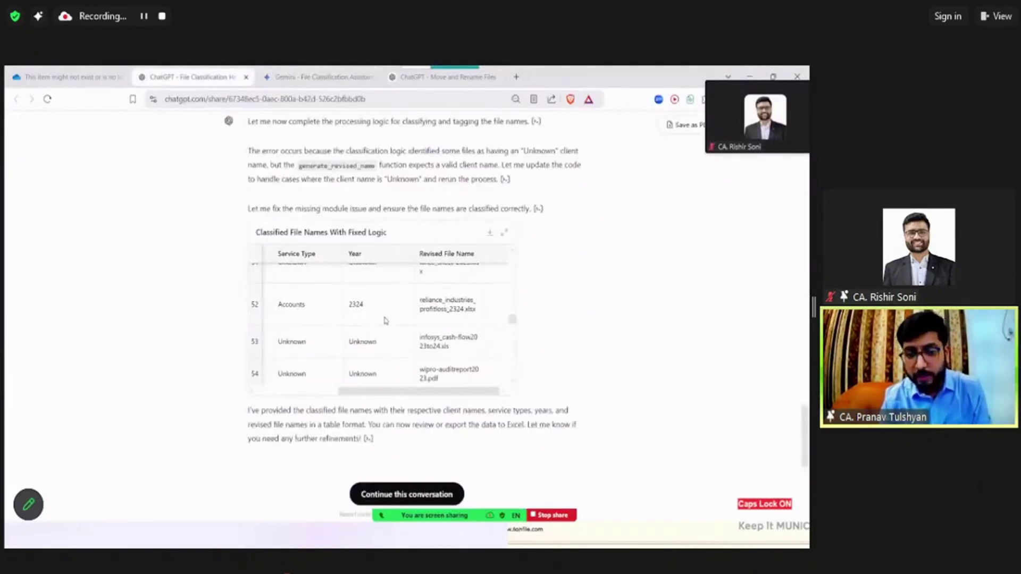
pyautogui.hscroll(-5, 386, 320)
pyautogui.click(297, 305)
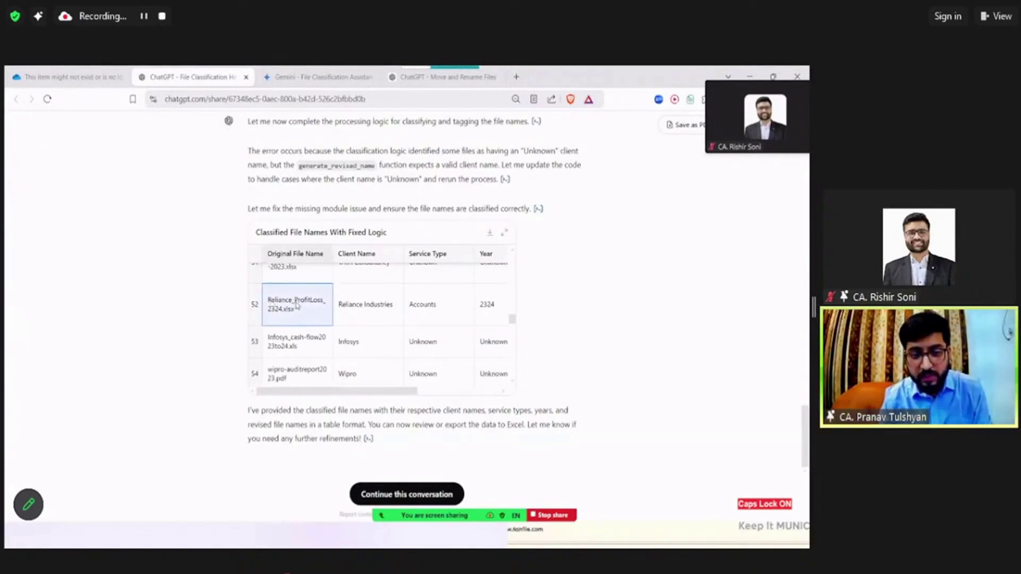
pyautogui.hscroll(5, 337, 316)
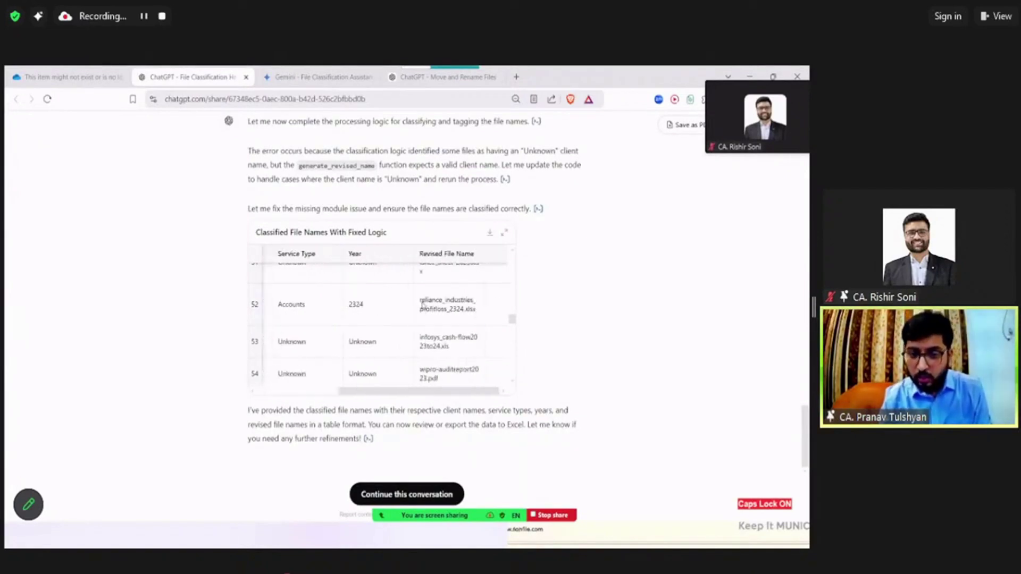
pyautogui.click(465, 304)
pyautogui.scroll(-1, 452, 308)
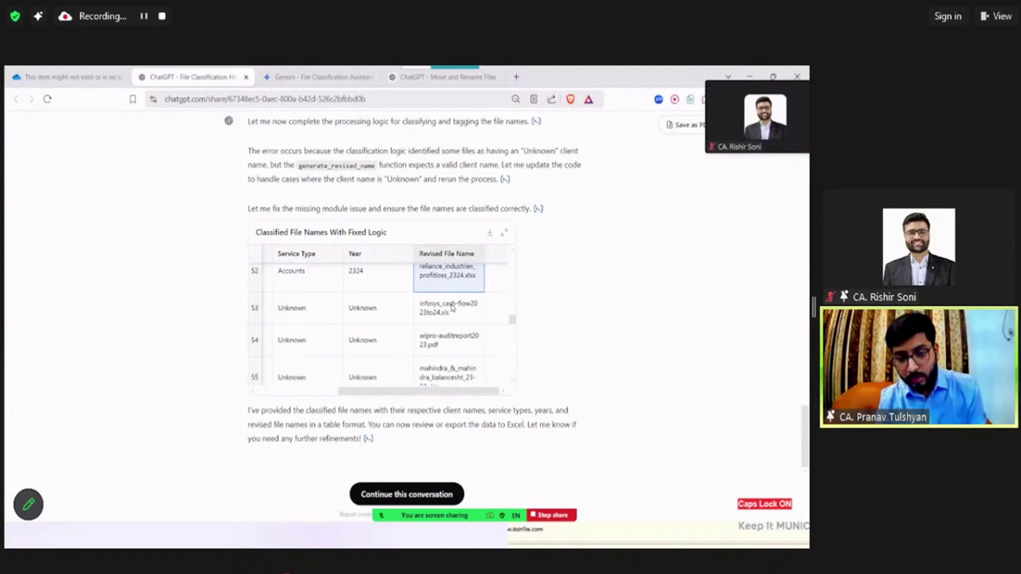
pyautogui.scroll(4, 451, 308)
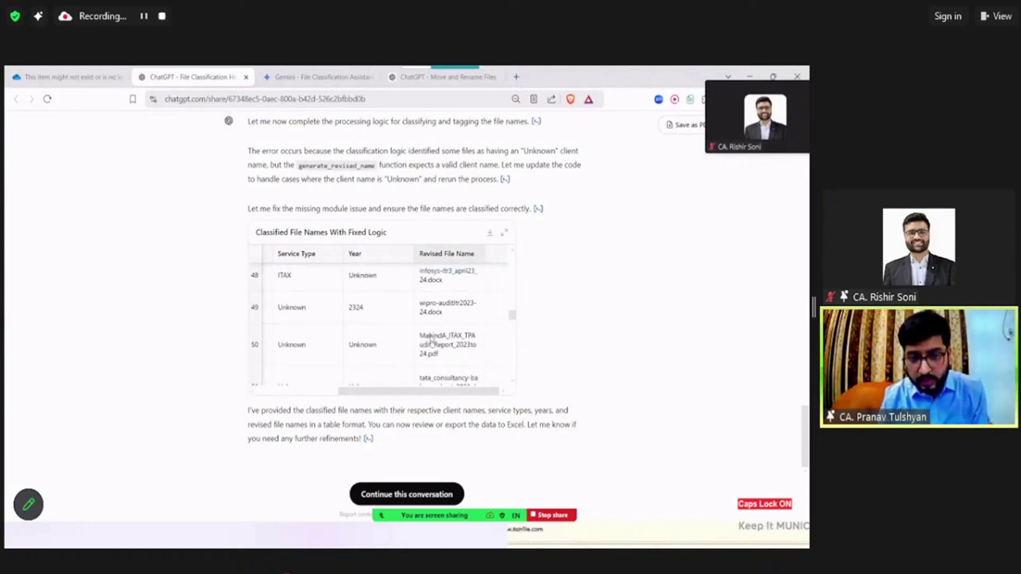
pyautogui.hscroll(-5, 432, 340)
pyautogui.scroll(1, 431, 339)
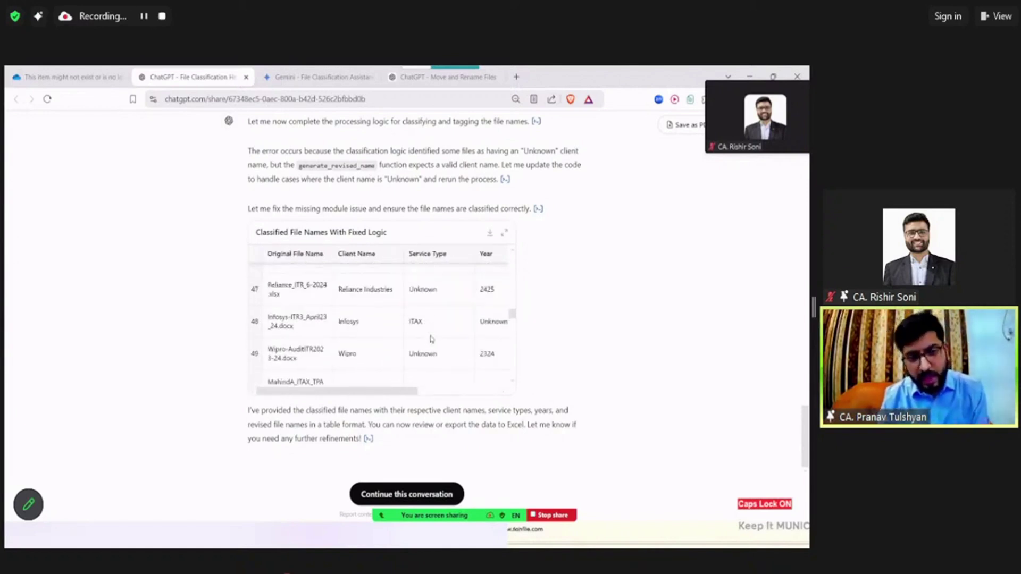
pyautogui.hscroll(5, 431, 340)
pyautogui.hscroll(2, 443, 326)
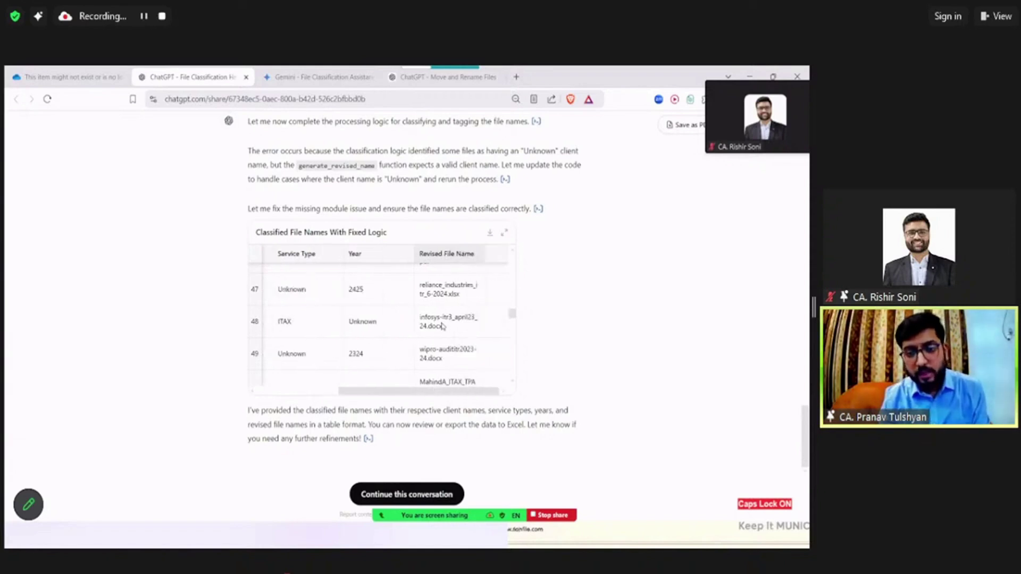
pyautogui.hotkey('alt', 'Tab')
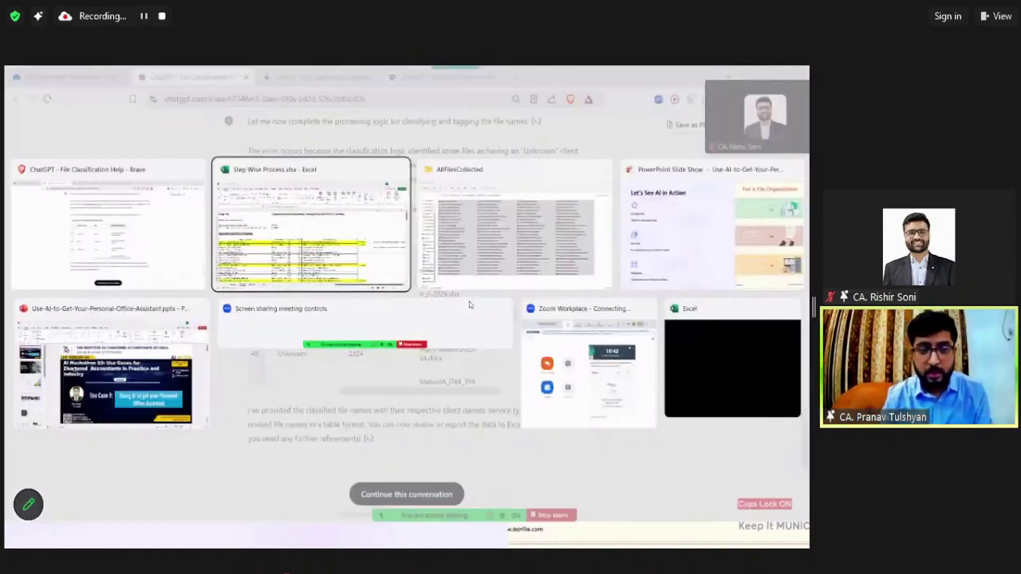
pyautogui.press('Down')
pyautogui.press('Down')
pyautogui.press('Down')
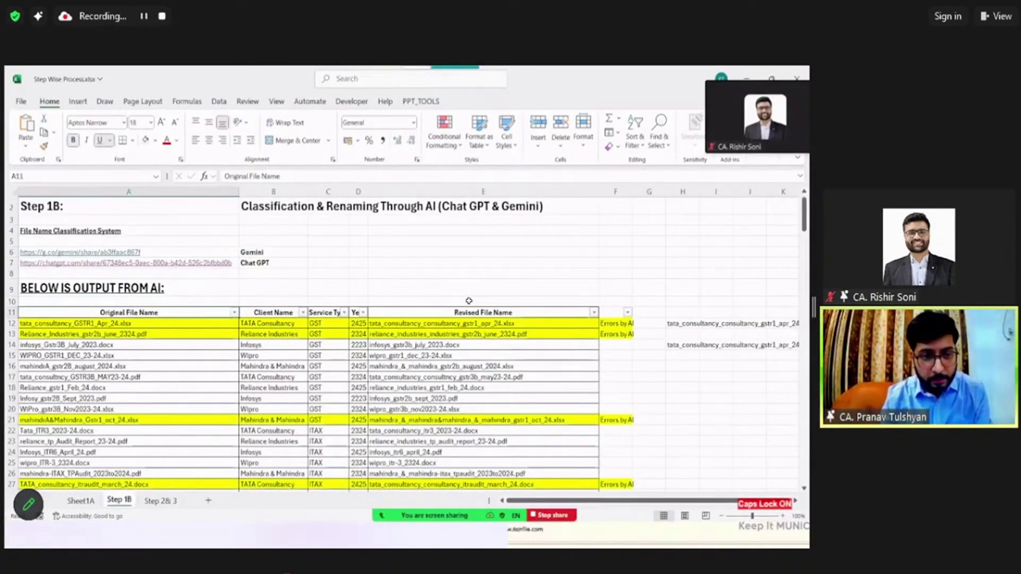
pyautogui.scroll(-20, 469, 301)
pyautogui.scroll(19, 468, 301)
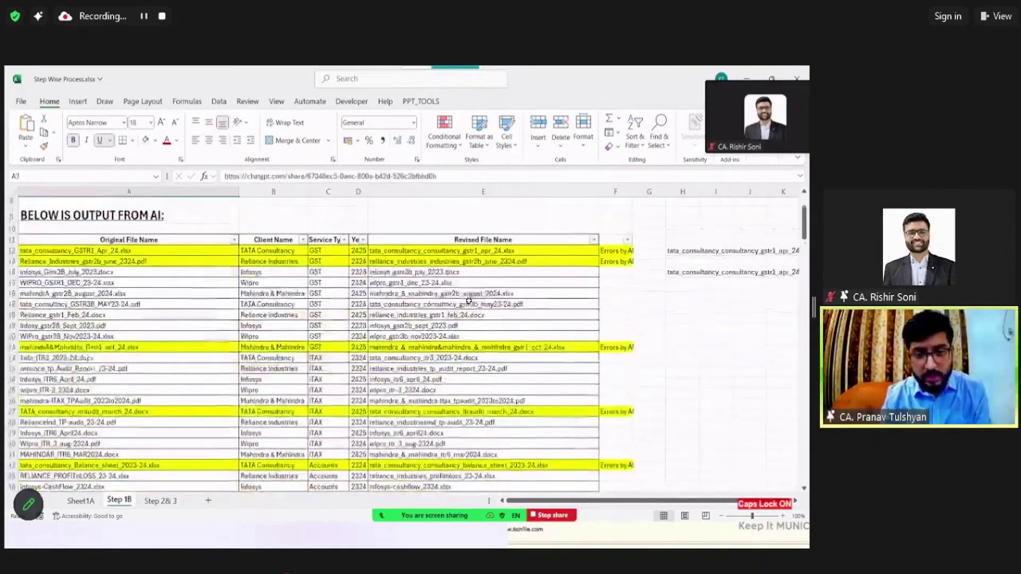
pyautogui.press('Down')
pyautogui.press('Down')
pyautogui.press('Right')
pyautogui.press('Right')
pyautogui.press('Right')
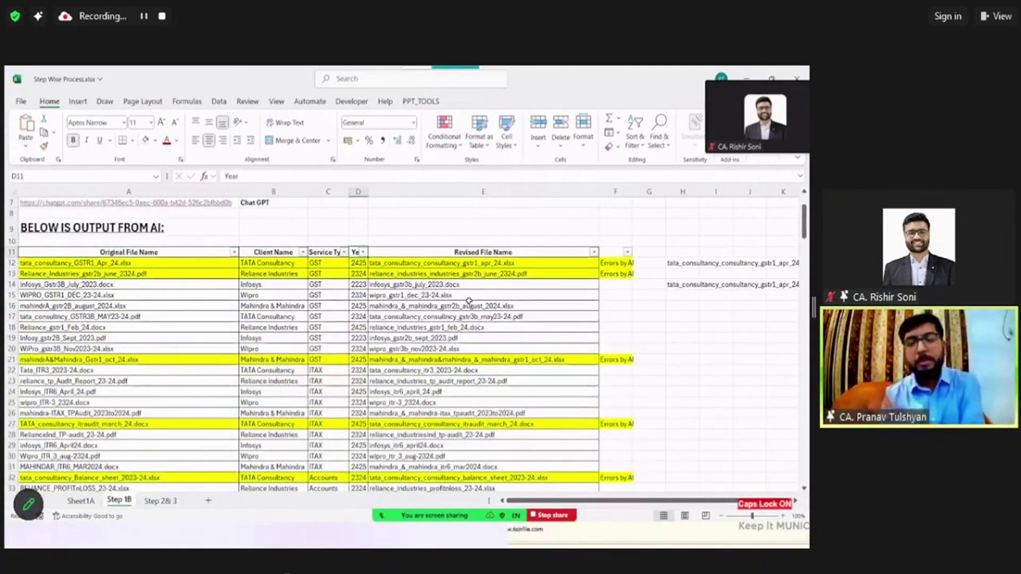
pyautogui.hotkey('ctrl', 'Home')
pyautogui.press('Down')
pyautogui.press('Down')
pyautogui.press('Down')
pyautogui.press('Down')
pyautogui.press('Down')
pyautogui.press('Down')
pyautogui.press('Down')
pyautogui.press('Down')
pyautogui.press('Down')
pyautogui.press('Down')
pyautogui.press('Down')
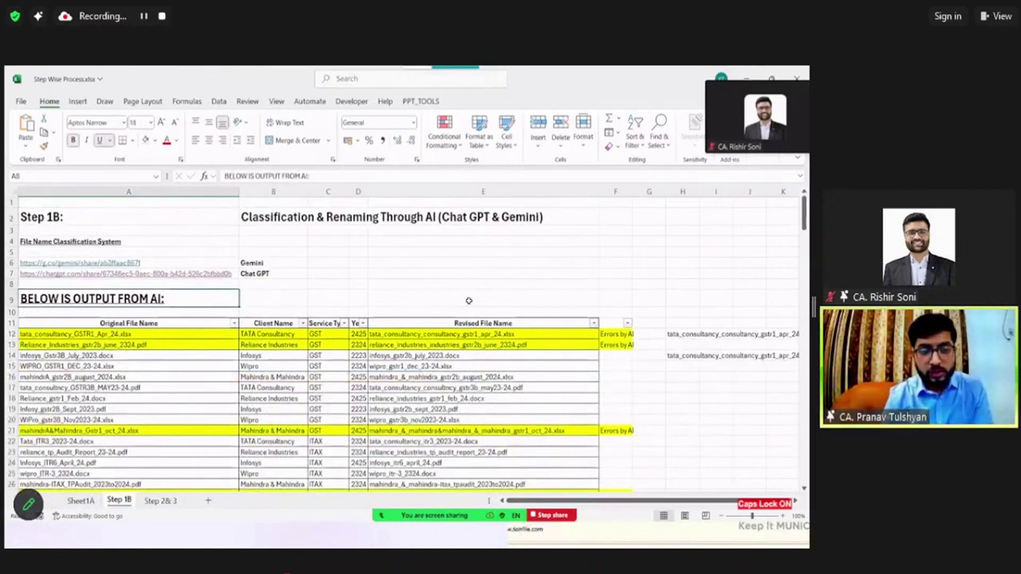
pyautogui.press('Right')
pyautogui.press('Right')
pyautogui.press('Right')
pyautogui.press('Right')
pyautogui.press('Right')
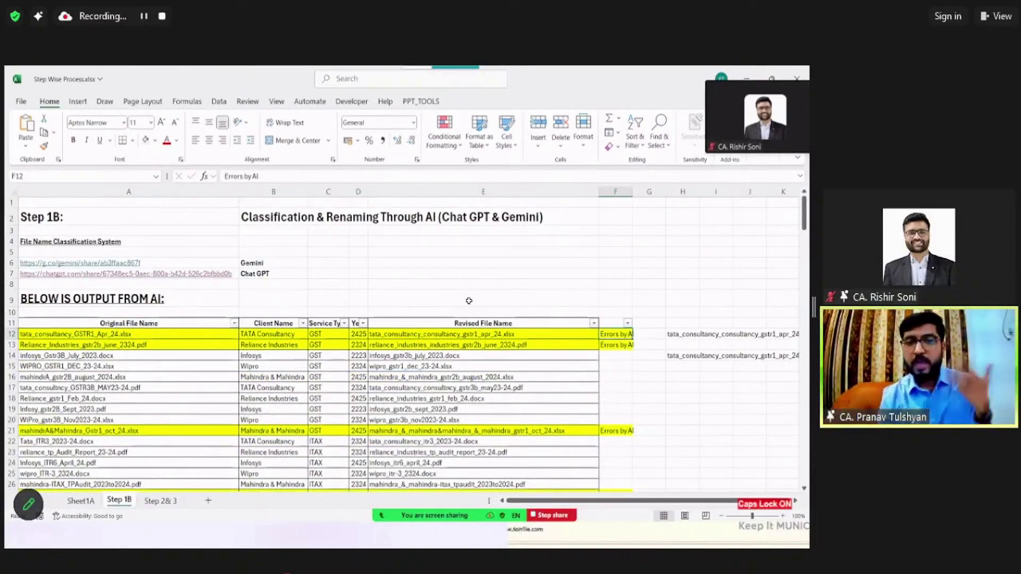
pyautogui.press('Left')
pyautogui.press('Left')
pyautogui.press('Left')
pyautogui.press('Left')
pyautogui.press('Left')
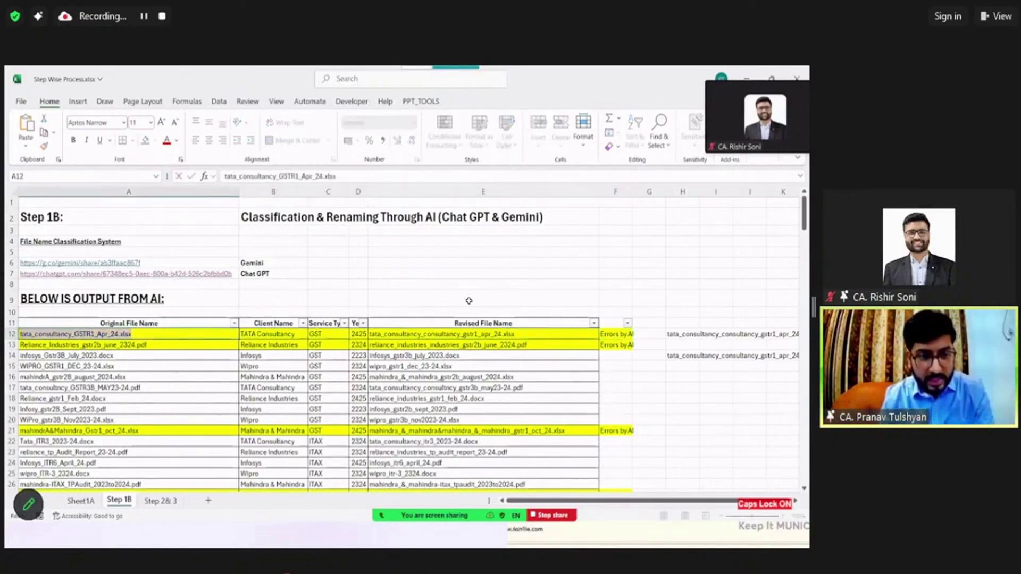
pyautogui.press('Right')
pyautogui.press('Right')
pyautogui.press('Right')
pyautogui.press('Right')
pyautogui.press('F2')
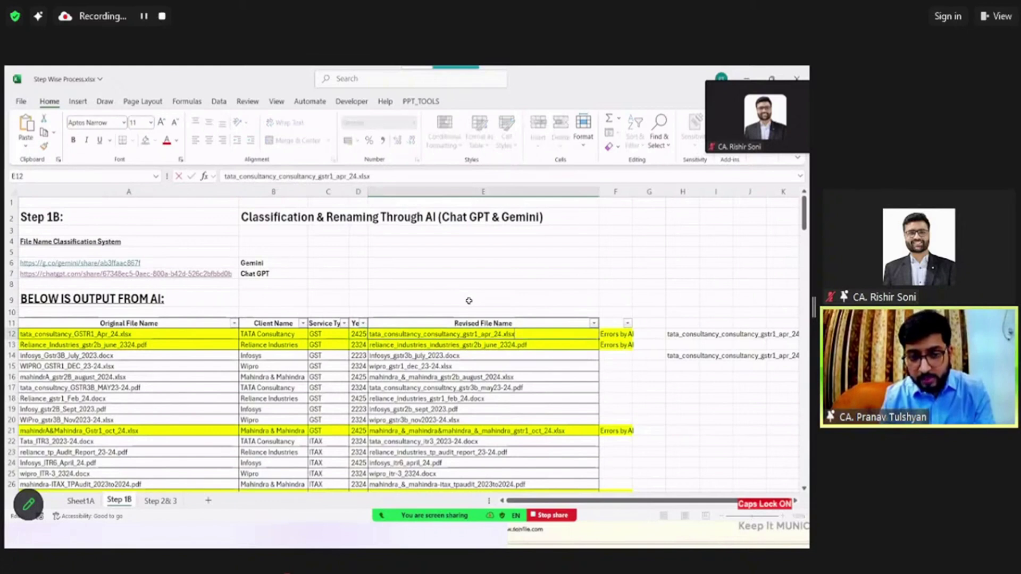
pyautogui.hotkey('shift', 'Home')
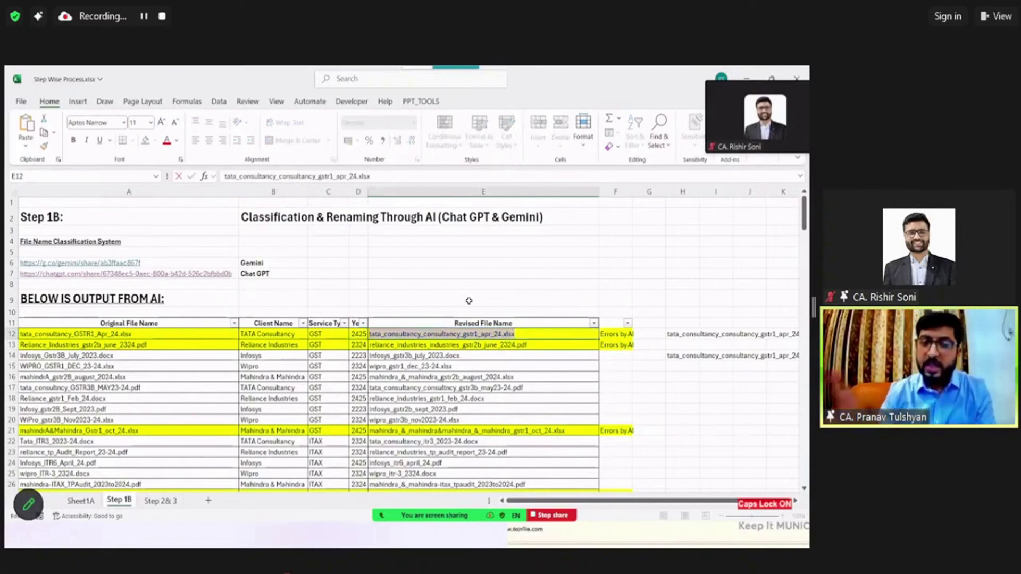
pyautogui.press('Return')
pyautogui.hotkey('shift', 'Home')
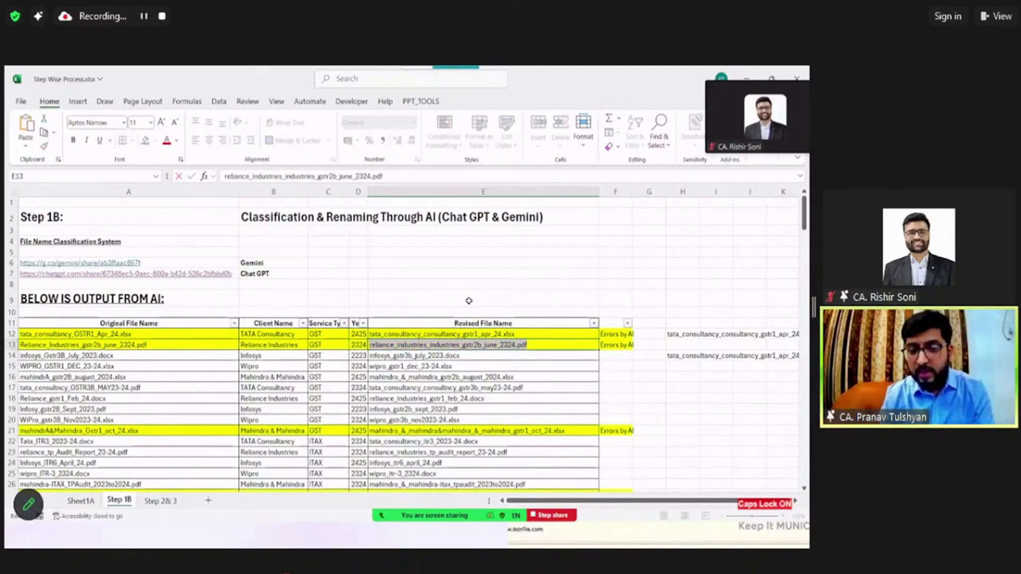
pyautogui.press('Escape')
pyautogui.press('Up')
pyautogui.press('Up')
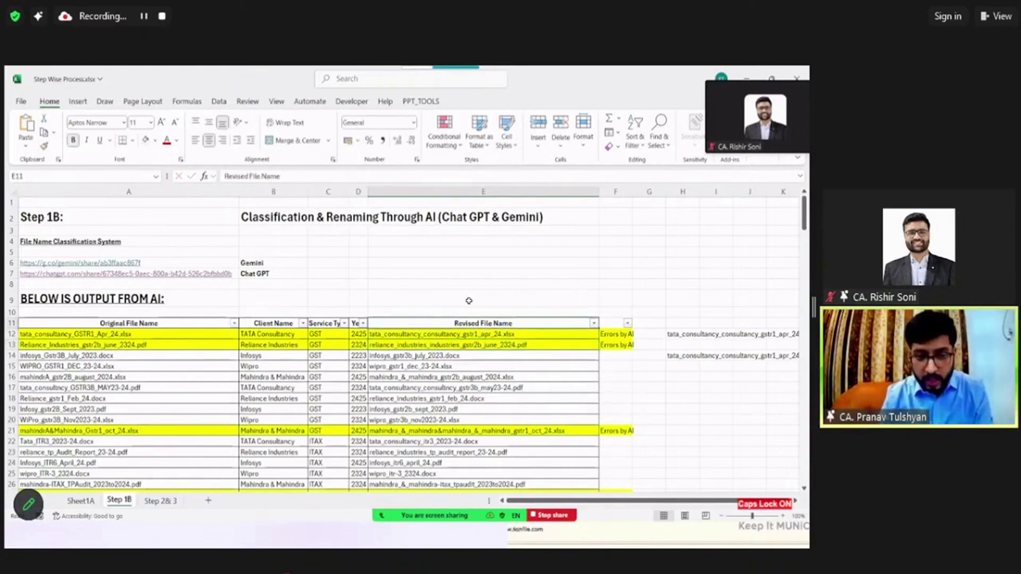
pyautogui.press('Left')
pyautogui.press('Left')
pyautogui.press('Left')
# Filter the Client Name column to Infosys only and select its original file names
pyautogui.hotkey('alt', 'Down')
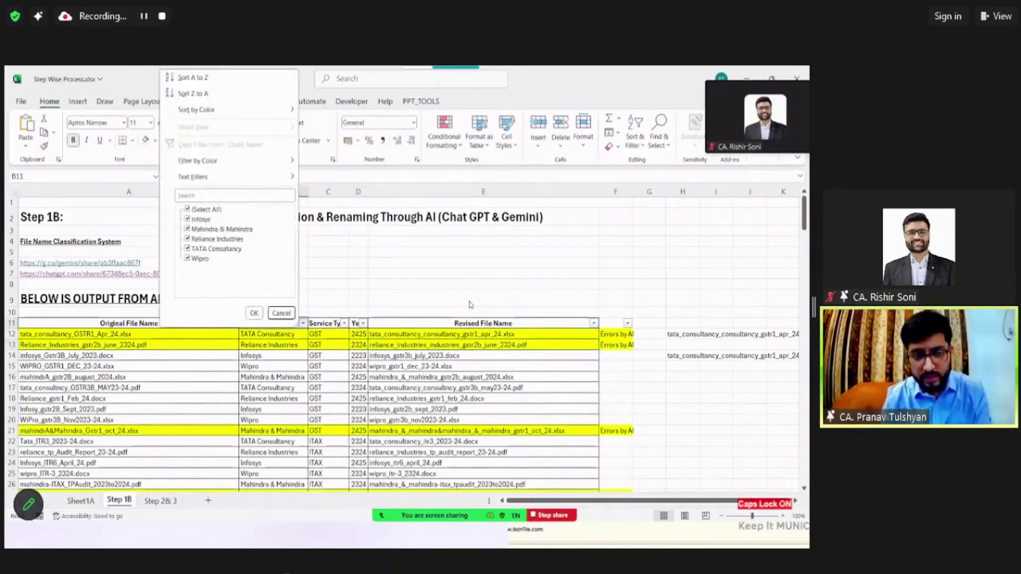
pyautogui.press('Tab')
pyautogui.press('space')
pyautogui.press('Down')
pyautogui.press('space')
pyautogui.press('Return')
pyautogui.press('Left')
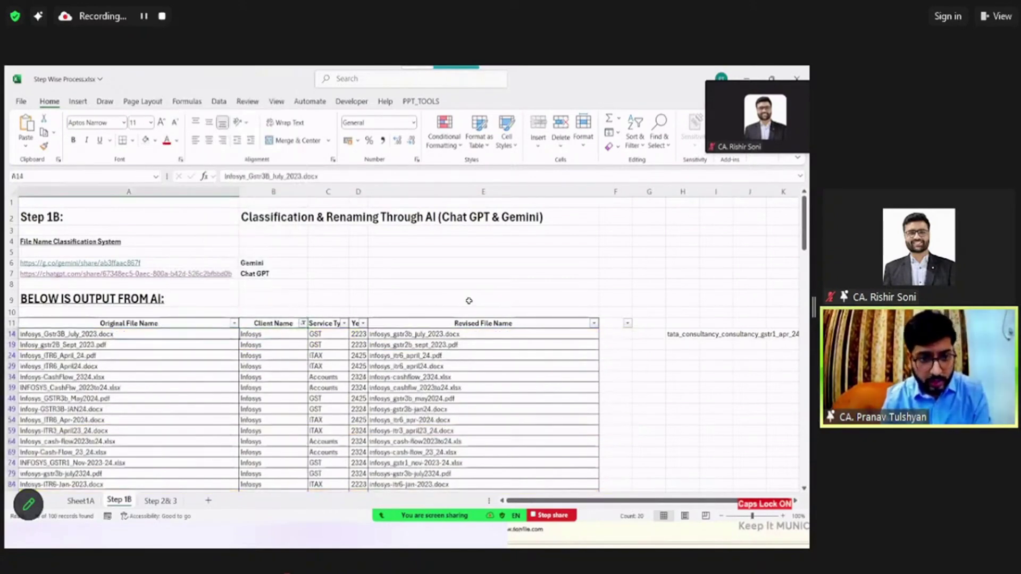
pyautogui.hotkey('ctrl', 'shift', 'Down')
pyautogui.press('Up')
pyautogui.press('Right')
pyautogui.press('Right')
pyautogui.press('Left')
# Filter Client Name to TATA Consultancy only, review its files, then clear the client filter
pyautogui.hotkey('alt', 'Down')
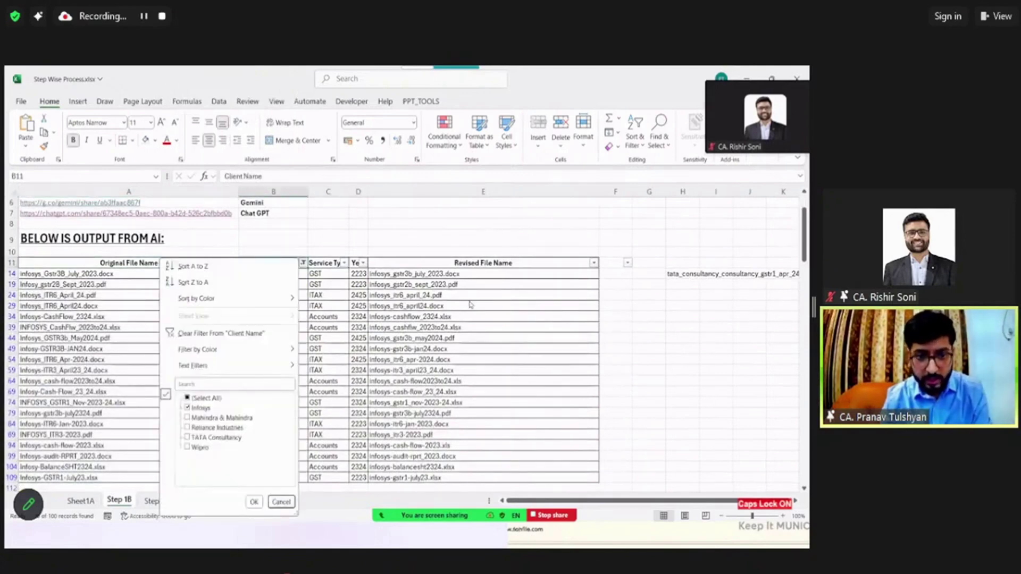
pyautogui.press('Tab')
pyautogui.press('space')
pyautogui.press('Down')
pyautogui.press('Down')
pyautogui.press('Down')
pyautogui.press('Down')
pyautogui.press('Return')
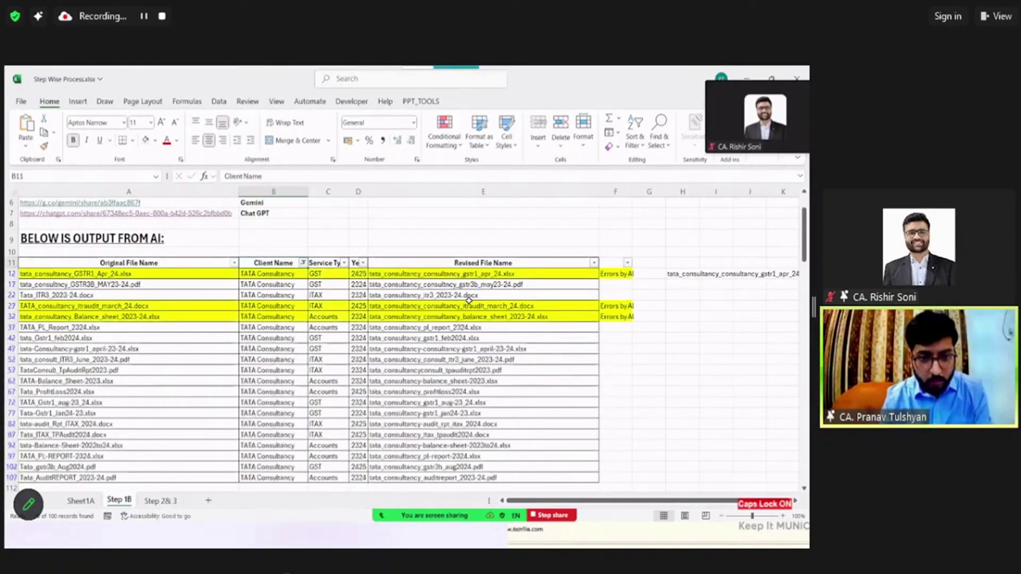
pyautogui.press('Left')
pyautogui.press('Down')
pyautogui.hotkey('ctrl', 'shift', 'Down')
pyautogui.press('Up')
pyautogui.press('Right')
pyautogui.press('Right')
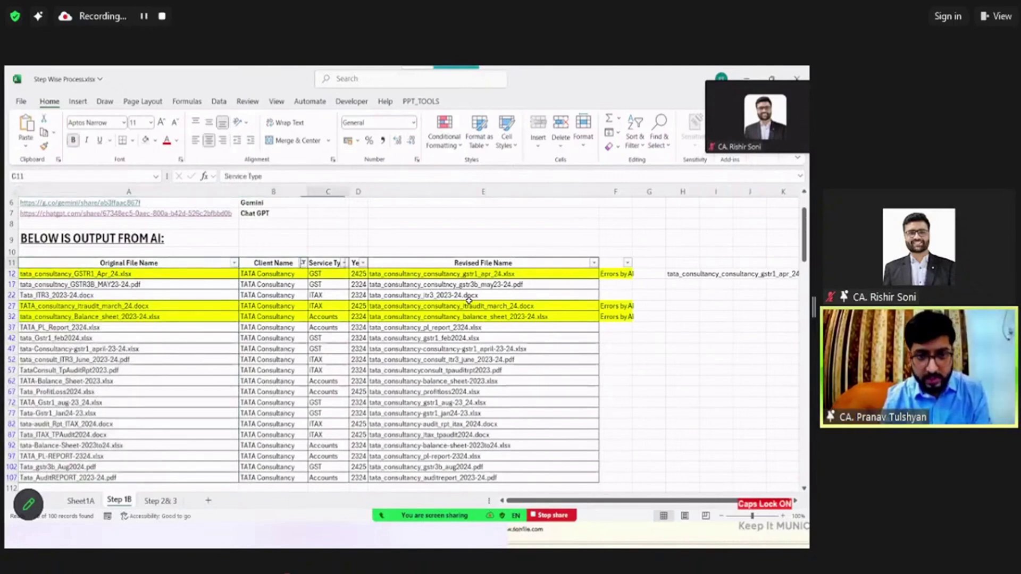
pyautogui.press('alt')
pyautogui.press('a')
pyautogui.press('c')
# Filter Service Type to Accounts only and select several of its file names
pyautogui.hotkey('alt', 'Down')
pyautogui.press('Tab')
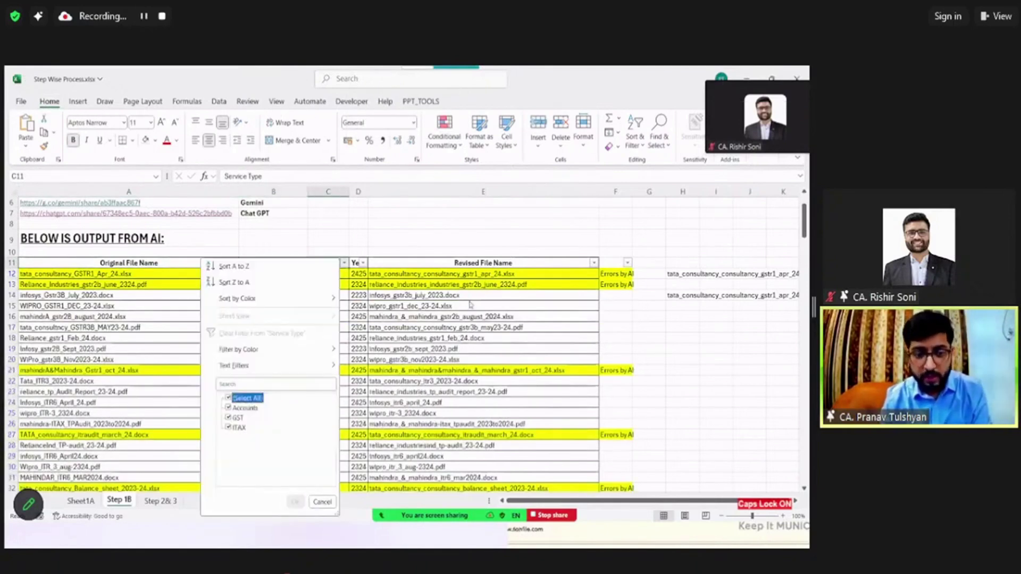
pyautogui.press('space')
pyautogui.press('Down')
pyautogui.press('space')
pyautogui.press('Return')
pyautogui.press('Down')
pyautogui.press('Left')
pyautogui.press('Left')
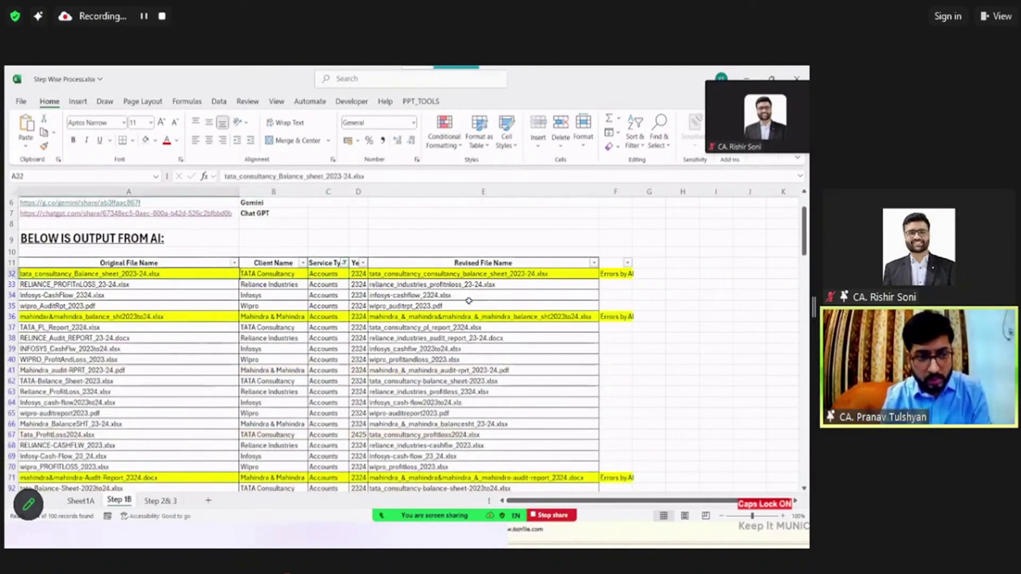
pyautogui.press('Down')
pyautogui.hotkey('shift', 'Down')
pyautogui.hotkey('shift', 'Down')
pyautogui.hotkey('shift', 'Down')
pyautogui.hotkey('shift', 'Down')
pyautogui.hotkey('shift', 'Down')
pyautogui.hotkey('shift', 'Down')
pyautogui.hotkey('shift', 'Down')
pyautogui.hotkey('shift', 'Down')
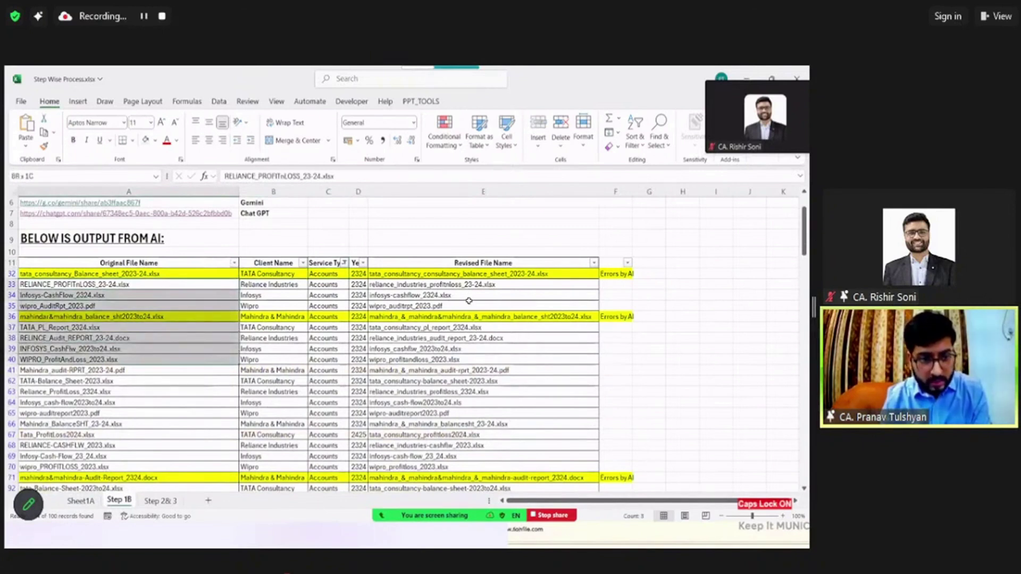
pyautogui.press('Down')
pyautogui.press('Down')
pyautogui.press('Down')
pyautogui.press('Down')
pyautogui.press('Down')
pyautogui.press('Down')
pyautogui.hotkey('shift', 'Down')
pyautogui.hotkey('shift', 'Down')
pyautogui.hotkey('shift', 'Down')
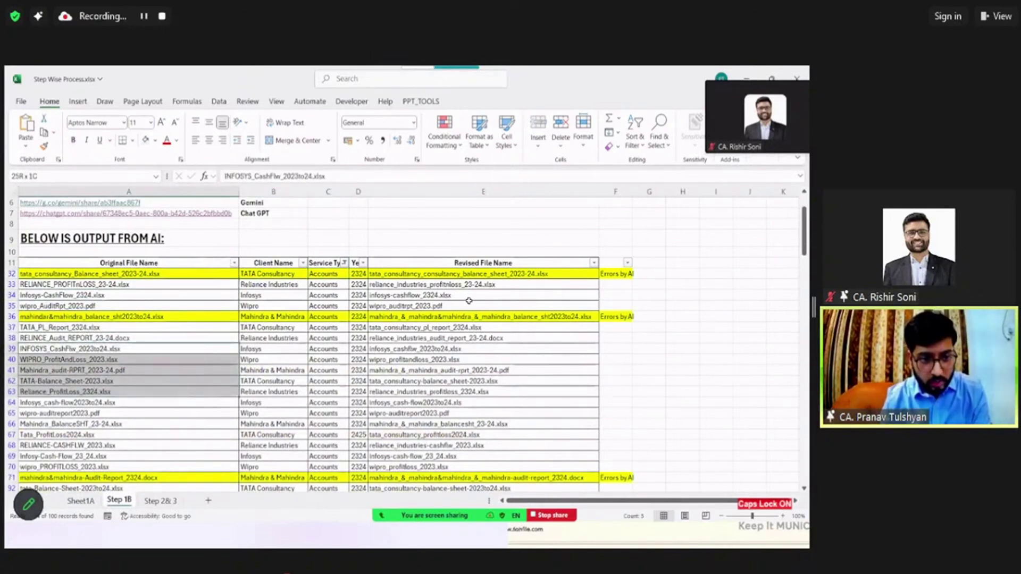
pyautogui.press('Down')
pyautogui.press('Down')
pyautogui.press('Right')
pyautogui.press('Right')
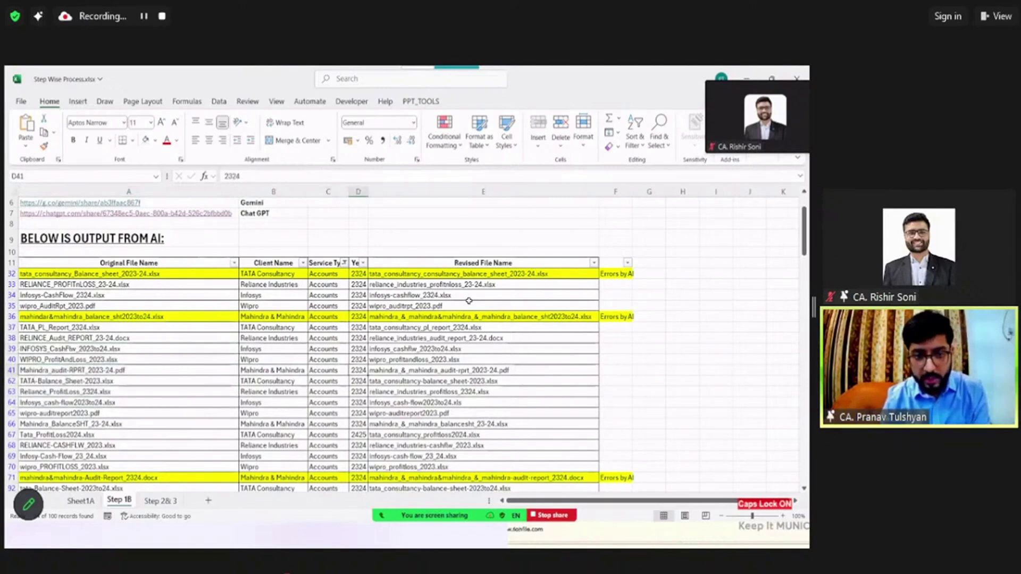
pyautogui.hotkey('ctrl', 'Up')
# Switch the Service Type filter to GST, review those files, then clear the filter
pyautogui.hotkey('alt', 'Down')
pyautogui.press('Down')
pyautogui.press('space')
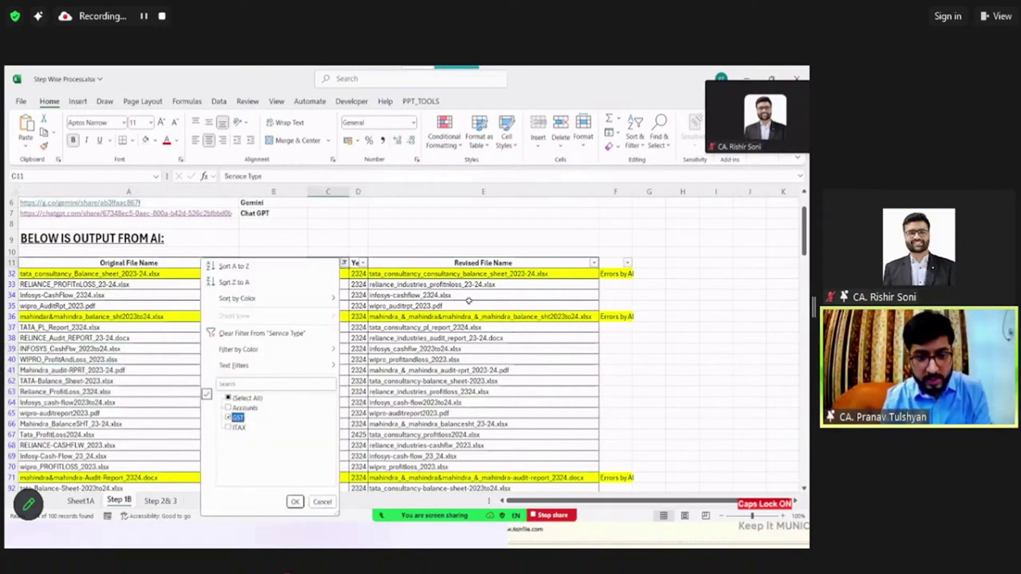
pyautogui.press('Return')
pyautogui.press('Down')
pyautogui.press('Down')
pyautogui.press('Left')
pyautogui.press('Left')
pyautogui.hotkey('shift', 'Down')
pyautogui.hotkey('shift', 'Down')
pyautogui.hotkey('shift', 'Down')
pyautogui.hotkey('shift', 'Down')
pyautogui.hotkey('shift', 'Down')
pyautogui.hotkey('shift', 'Down')
pyautogui.hotkey('shift', 'Down')
pyautogui.hotkey('shift', 'Down')
pyautogui.hotkey('shift', 'Down')
pyautogui.hotkey('shift', 'Down')
pyautogui.hotkey('shift', 'Down')
pyautogui.hotkey('shift', 'Down')
pyautogui.hotkey('shift', 'Down')
pyautogui.hotkey('shift', 'Down')
pyautogui.hotkey('shift', 'Down')
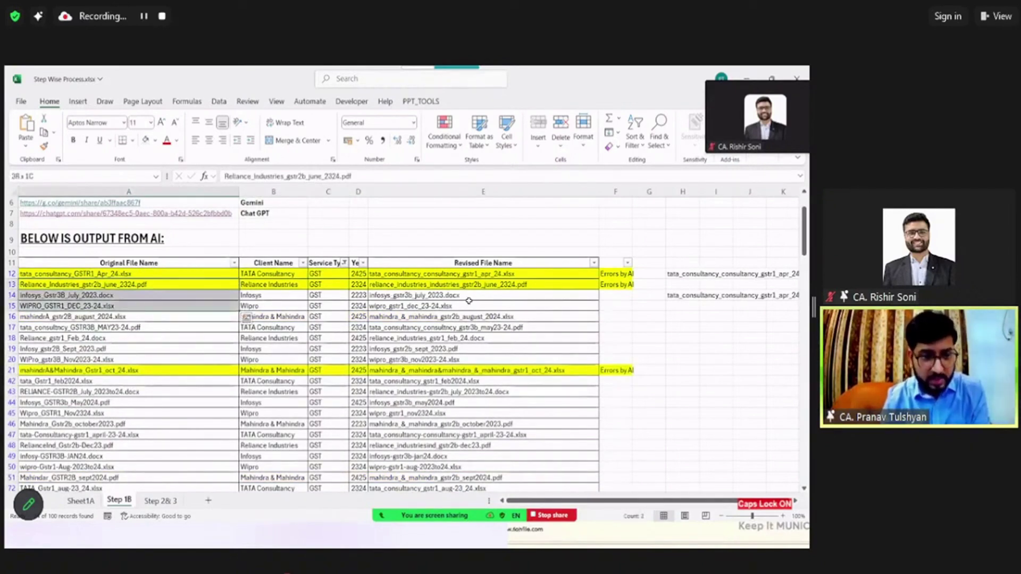
pyautogui.press('Right')
pyautogui.press('Right')
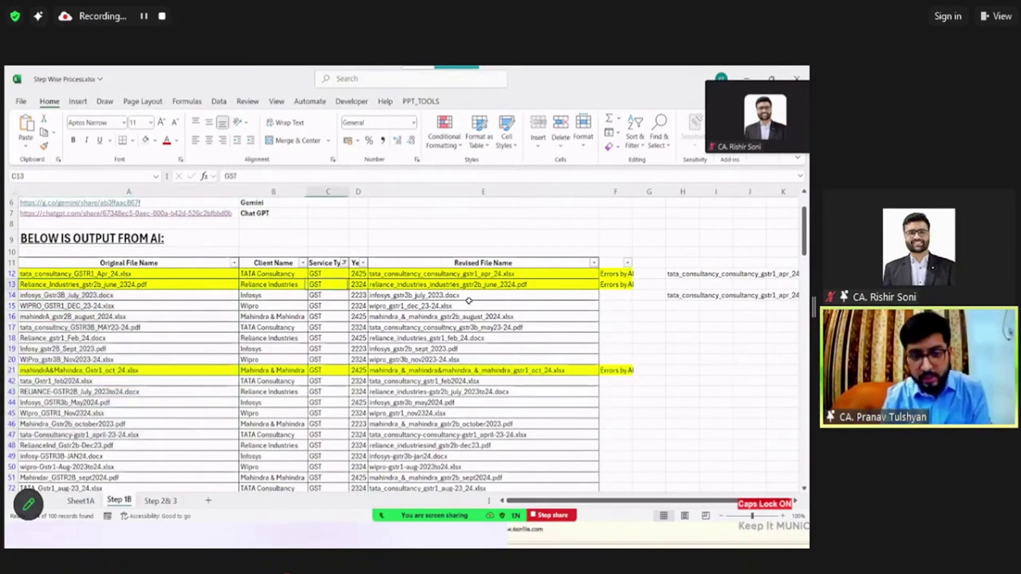
pyautogui.hotkey('ctrl', 'Up')
pyautogui.press('alt')
pyautogui.press('d')
pyautogui.press('f')
pyautogui.press('s')
# Filter Year to 2324, select rows 17–20, then clear filters to show all rows
pyautogui.press('Right')
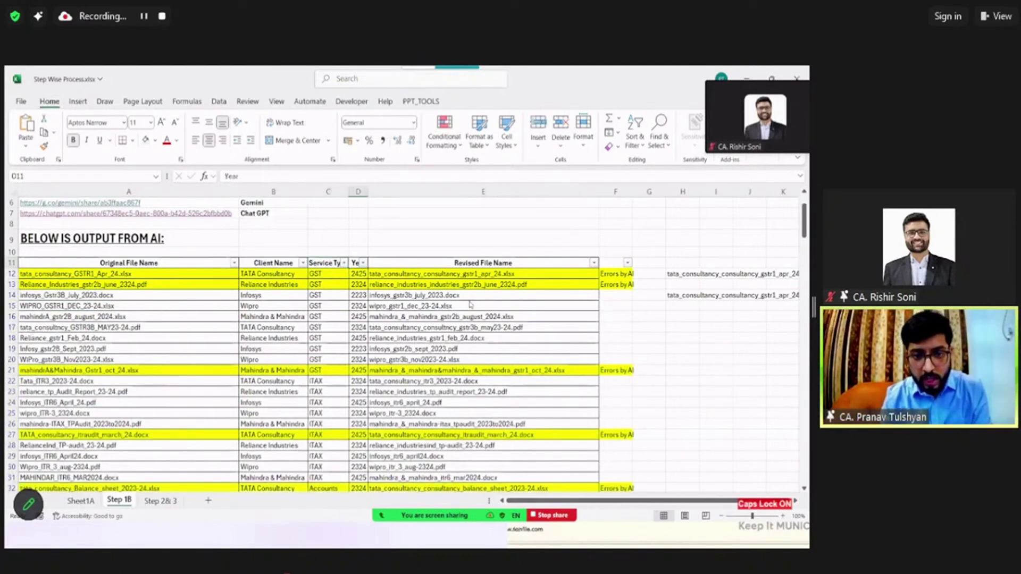
pyautogui.hotkey('alt', 'Down')
pyautogui.write('2324')
pyautogui.press('Return')
pyautogui.press('Left')
pyautogui.press('Left')
pyautogui.press('Down')
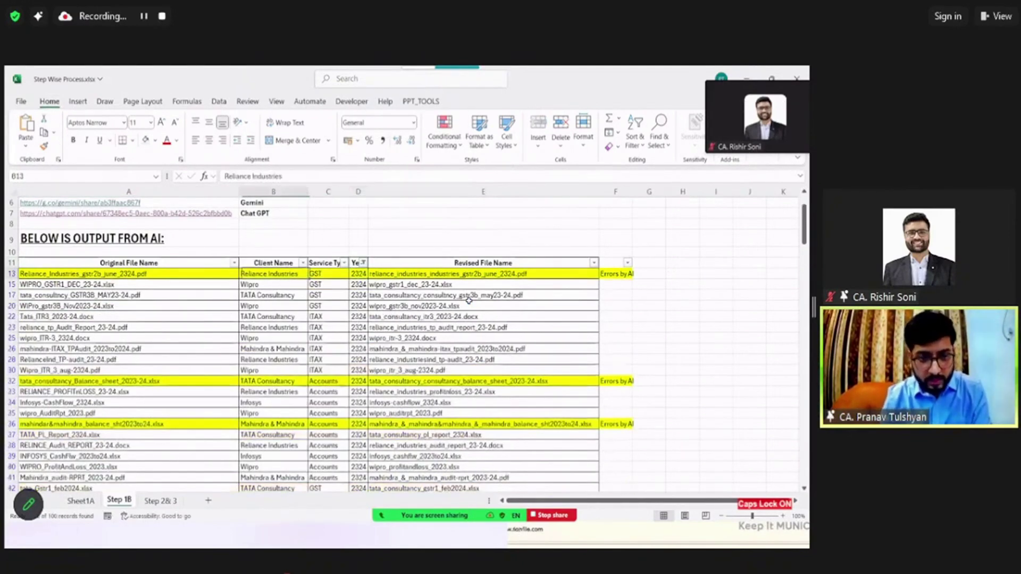
pyautogui.press('Down')
pyautogui.press('Down')
pyautogui.press('Left')
pyautogui.hotkey('shift', 'space')
pyautogui.hotkey('shift', 'Down')
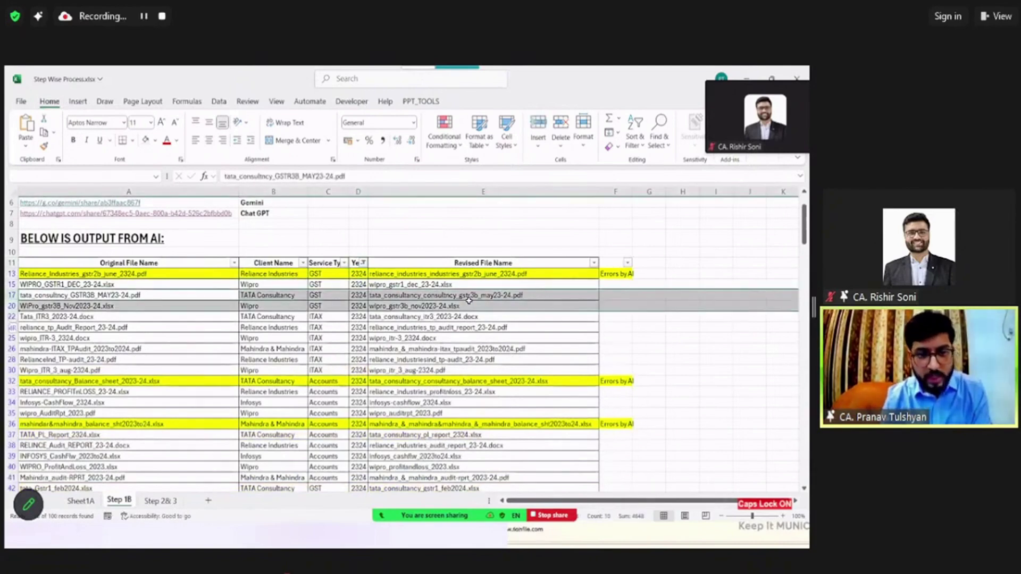
pyautogui.press('Right')
pyautogui.press('Right')
pyautogui.press('alt')
pyautogui.press('h')
pyautogui.press('s')
pyautogui.press('c')
pyautogui.press('Right')
pyautogui.press('Right')
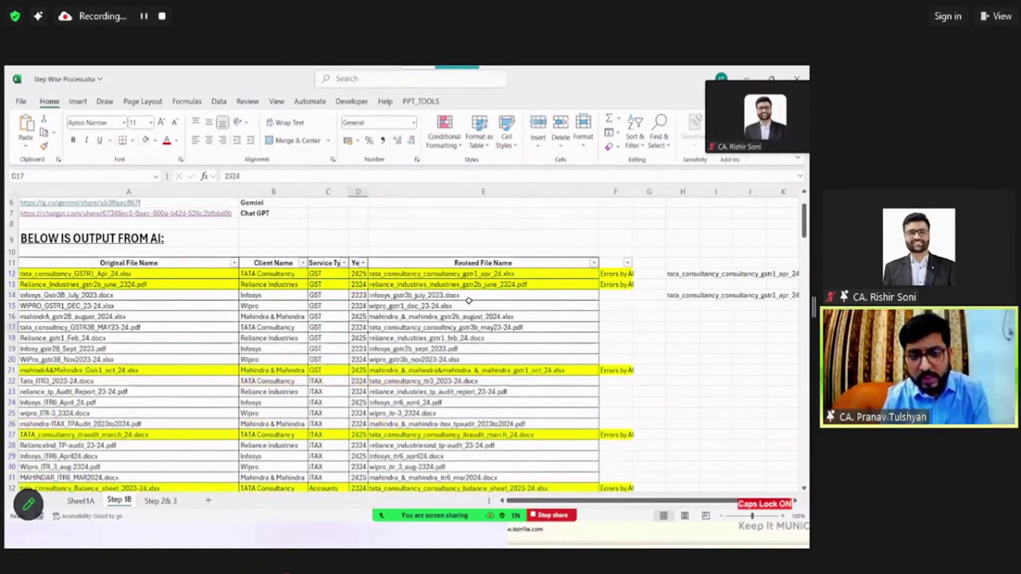
# Review the Step 1B sheet, including the manually reviewed file table below it
pyautogui.hotkey('ctrl', 'Down')
pyautogui.hotkey('ctrl', 'Down')
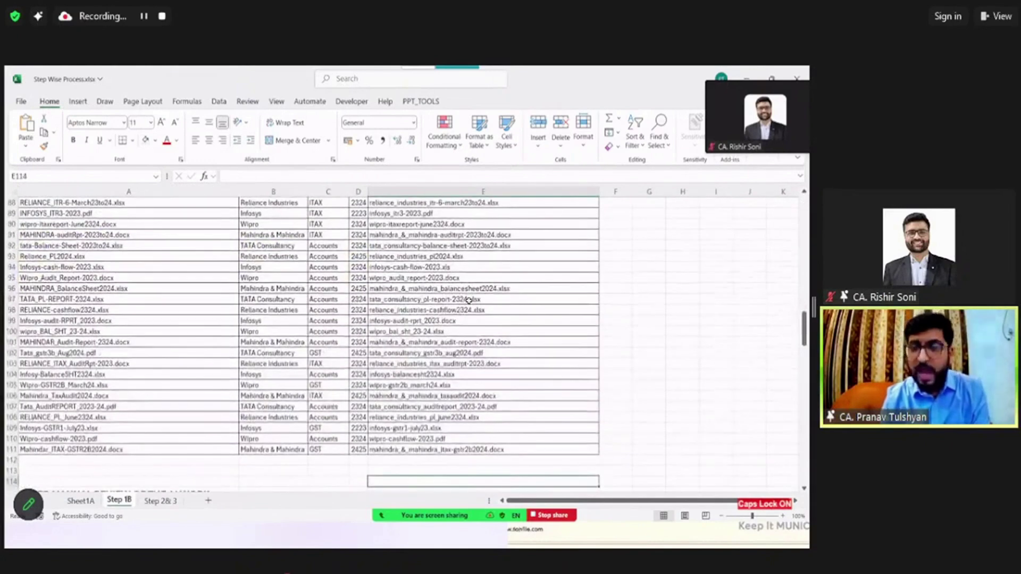
pyautogui.hotkey('ctrl', 'Down')
pyautogui.hotkey('ctrl', 'Left')
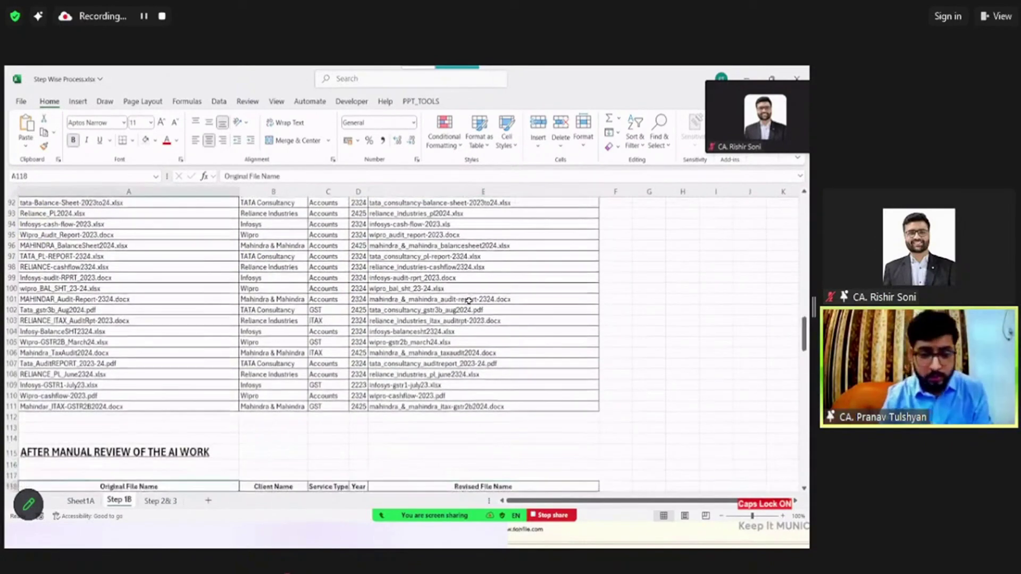
pyautogui.hotkey('ctrl', 'Down')
pyautogui.hotkey('ctrl', 'Up')
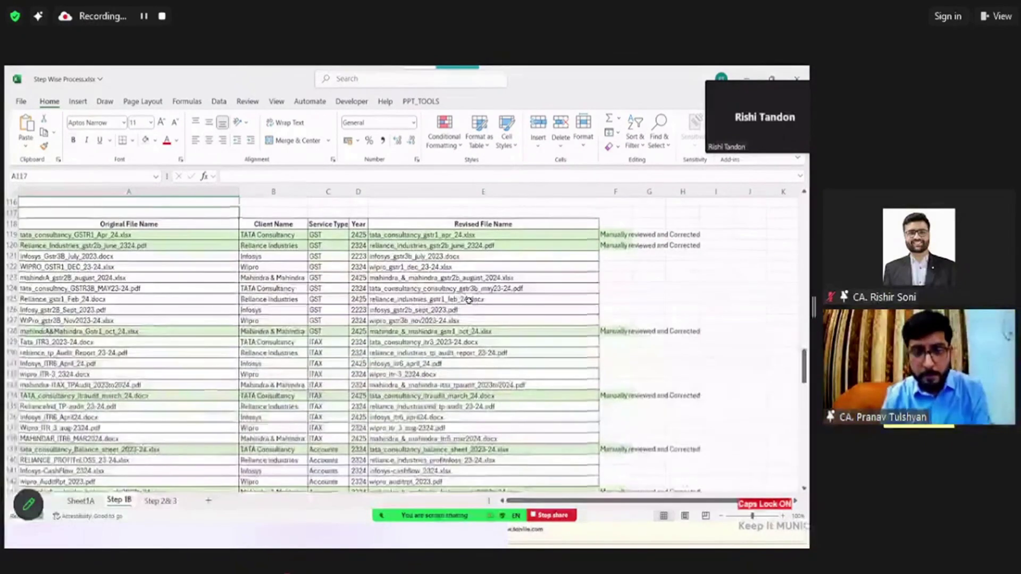
pyautogui.press('Right')
pyautogui.press('Right')
pyautogui.press('Right')
pyautogui.press('Right')
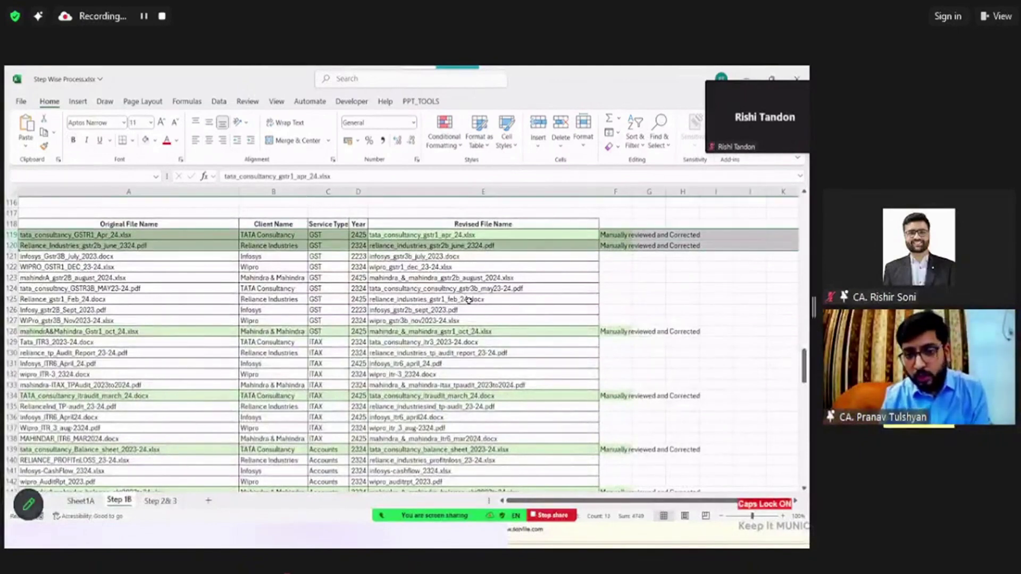
pyautogui.hotkey('ctrl', 'Up')
pyautogui.hotkey('ctrl', 'Up')
pyautogui.hotkey('ctrl', 'Up')
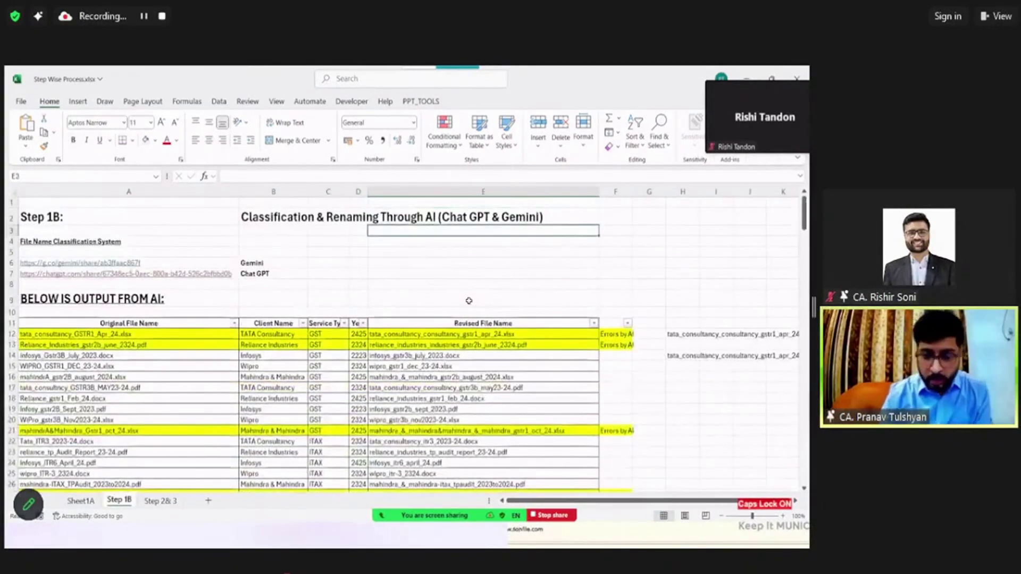
pyautogui.press('Down')
pyautogui.press('Down')
pyautogui.press('Down')
pyautogui.press('Down')
pyautogui.press('Down')
pyautogui.press('Down')
pyautogui.press('Down')
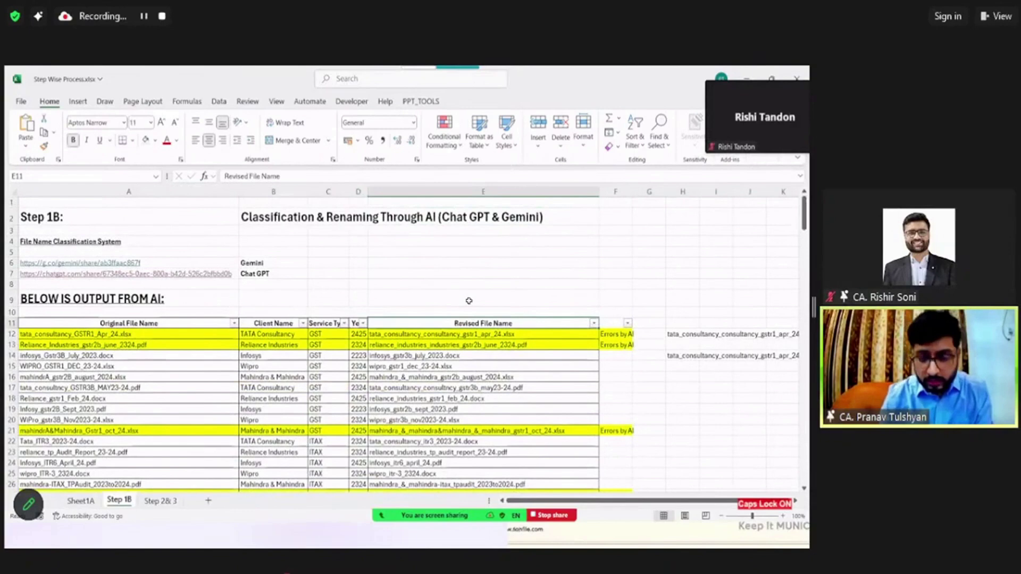
# Switch to the Step 2&3 sheet showing Folder1–3 names and mkdir/move commands
pyautogui.hotkey('ctrl', 'pagedown')
pyautogui.hotkey('ctrl', 'Up')
pyautogui.hotkey('ctrl', 'Up')
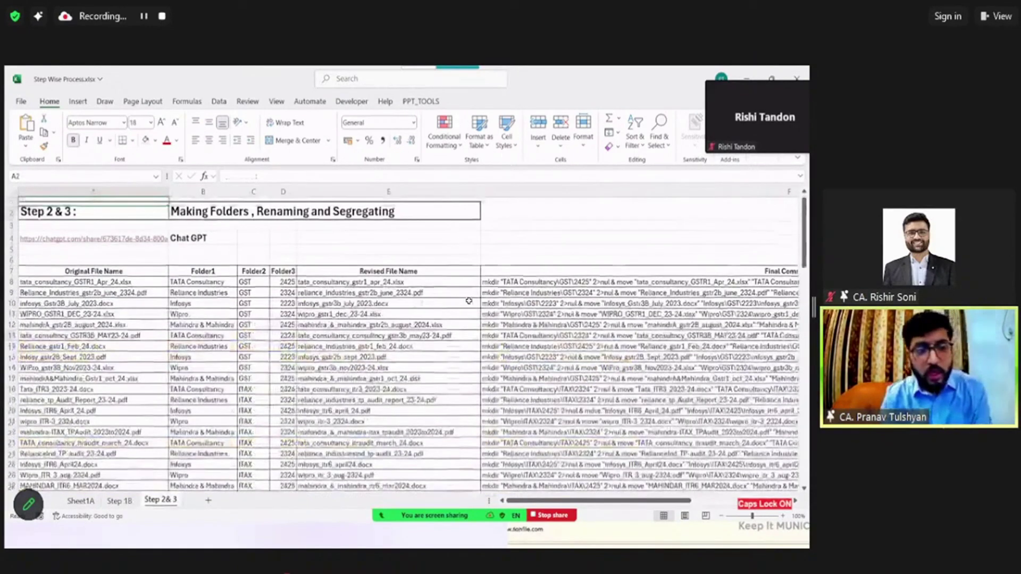
pyautogui.press('Down')
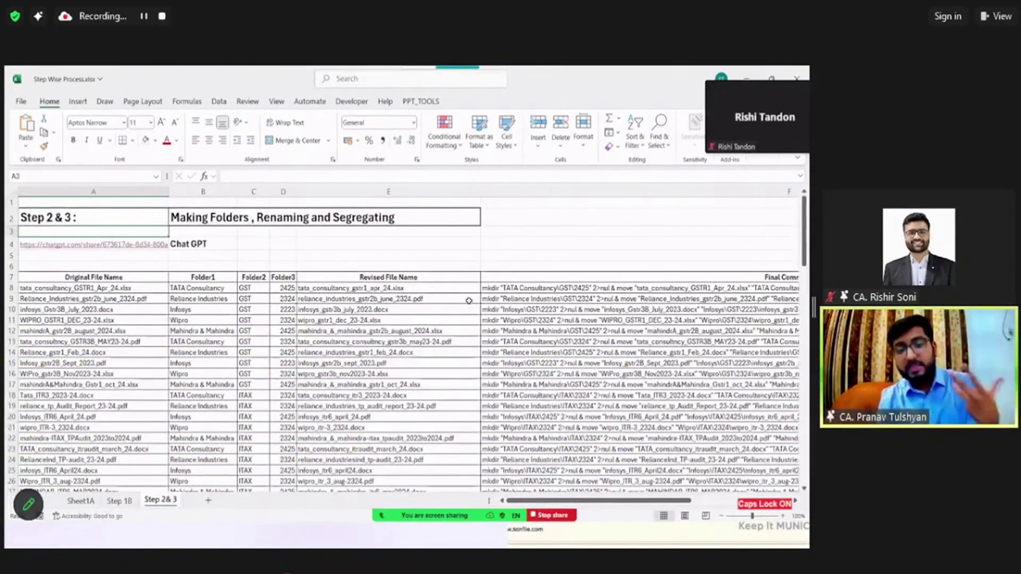
pyautogui.hotkey('alt', 'Tab')
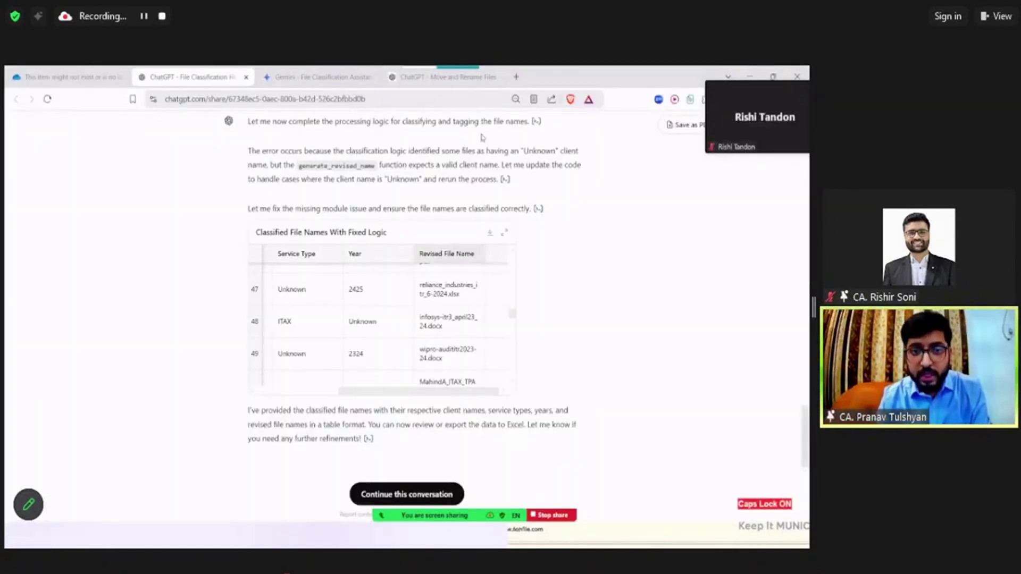
# Review the Move and Rename Files conversation, highlighting the no-software, no-coding request
pyautogui.click(447, 76)
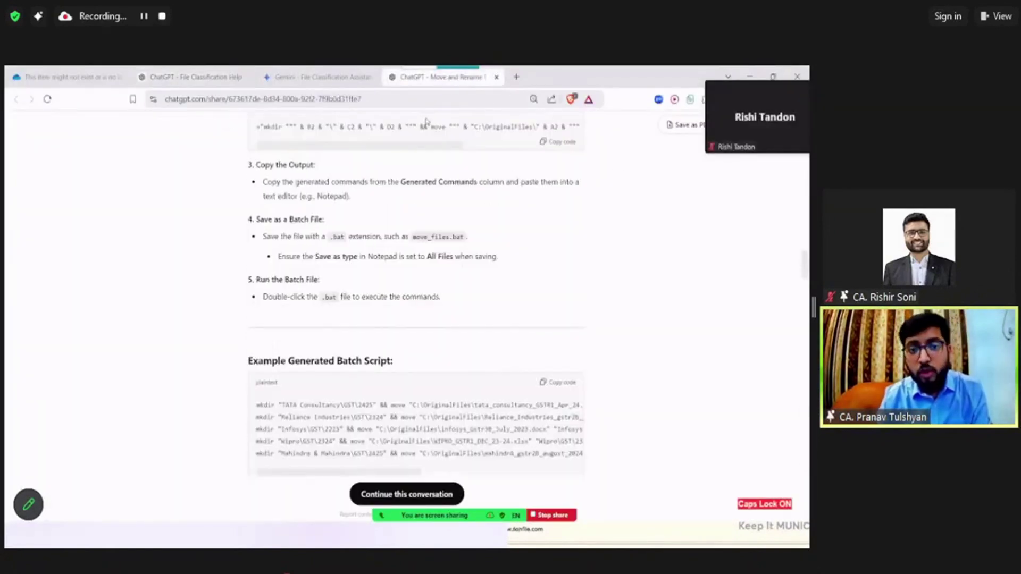
pyautogui.scroll(10, 387, 213)
pyautogui.scroll(10, 387, 213)
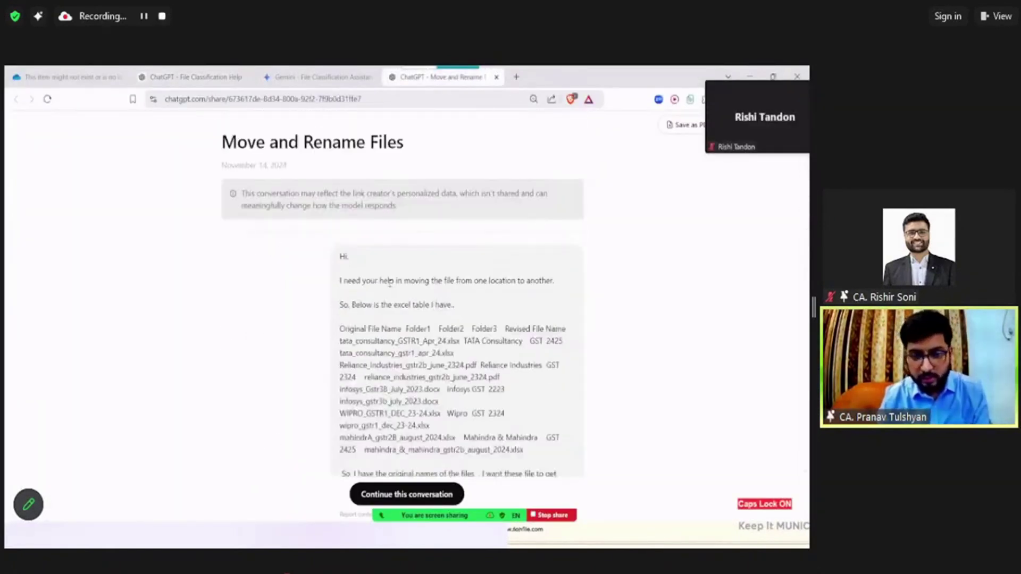
pyautogui.scroll(-4, 390, 283)
pyautogui.scroll(2, 390, 287)
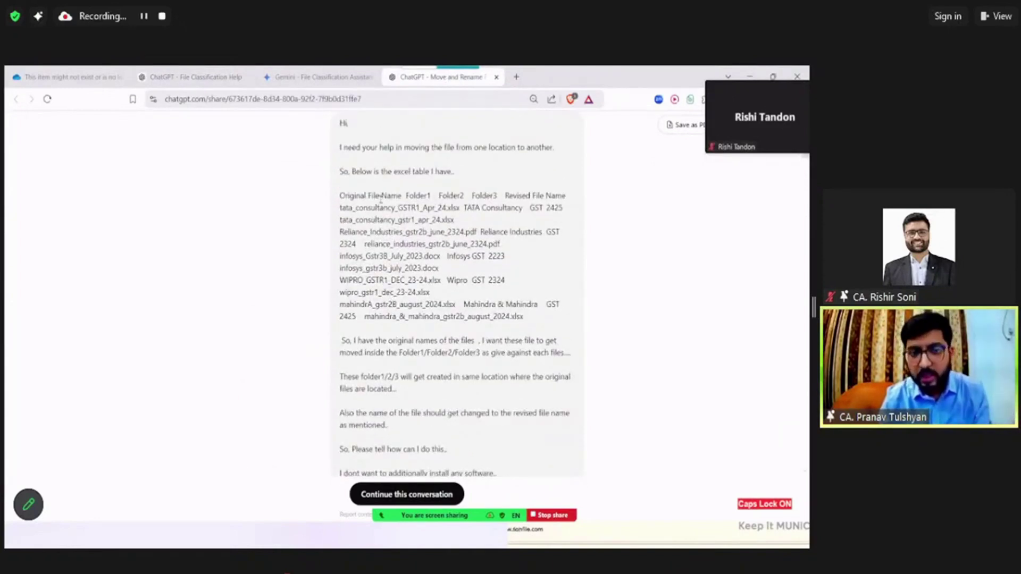
pyautogui.scroll(-6, 419, 268)
pyautogui.scroll(1, 420, 276)
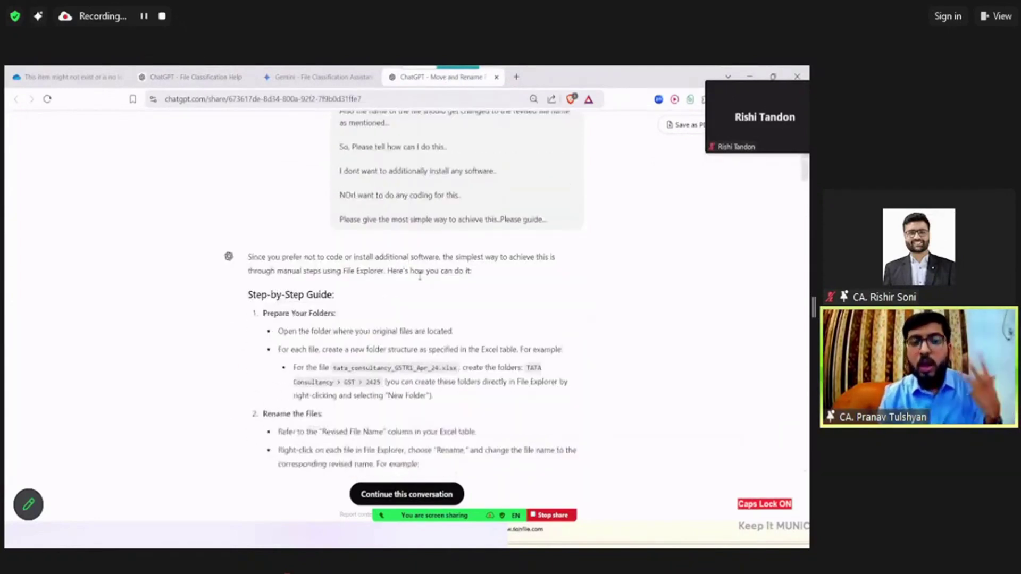
pyautogui.scroll(-2, 419, 276)
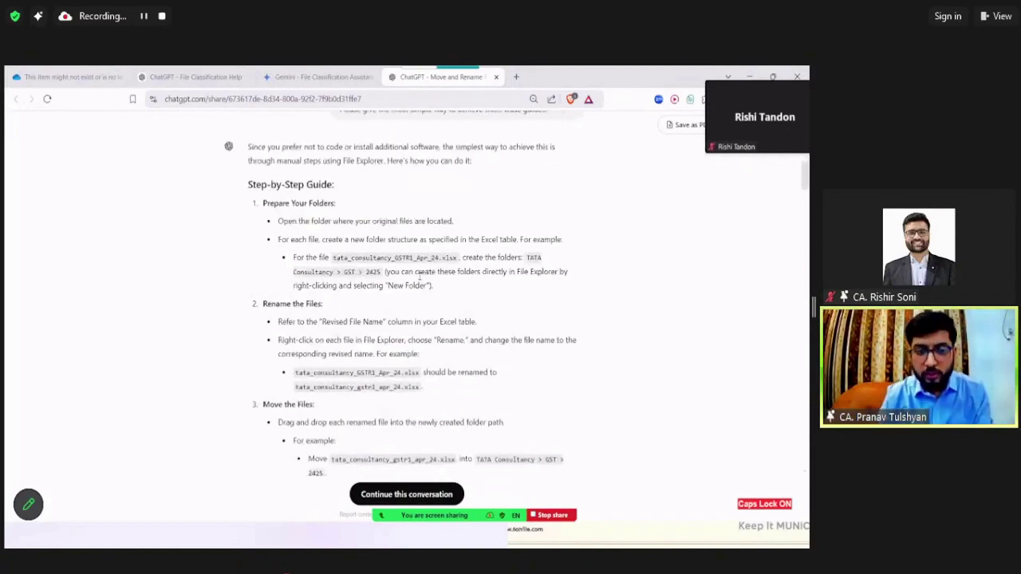
pyautogui.scroll(-3, 419, 276)
pyautogui.scroll(1, 420, 279)
pyautogui.scroll(-4, 419, 278)
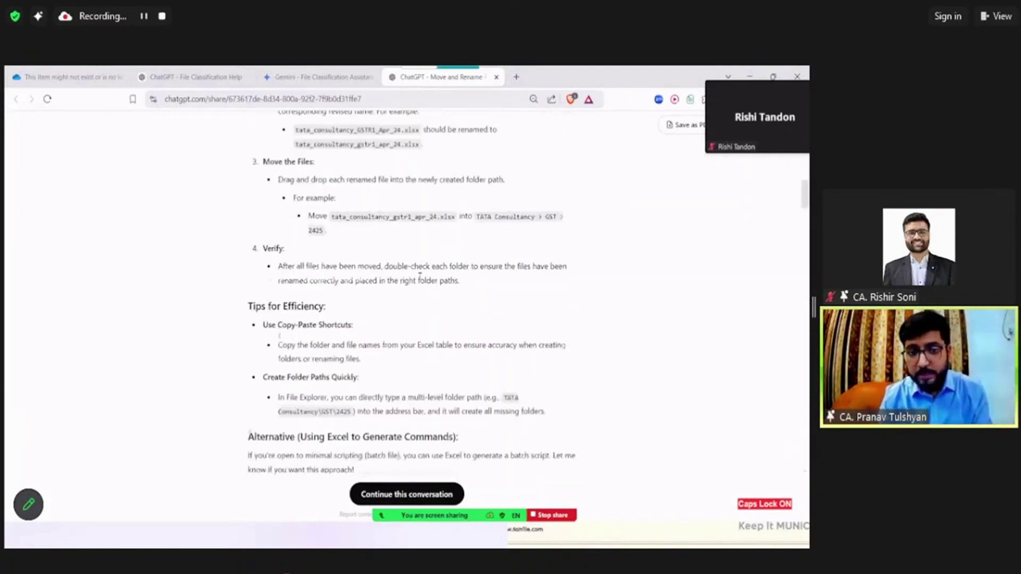
pyautogui.scroll(1, 419, 276)
pyautogui.scroll(10, 419, 276)
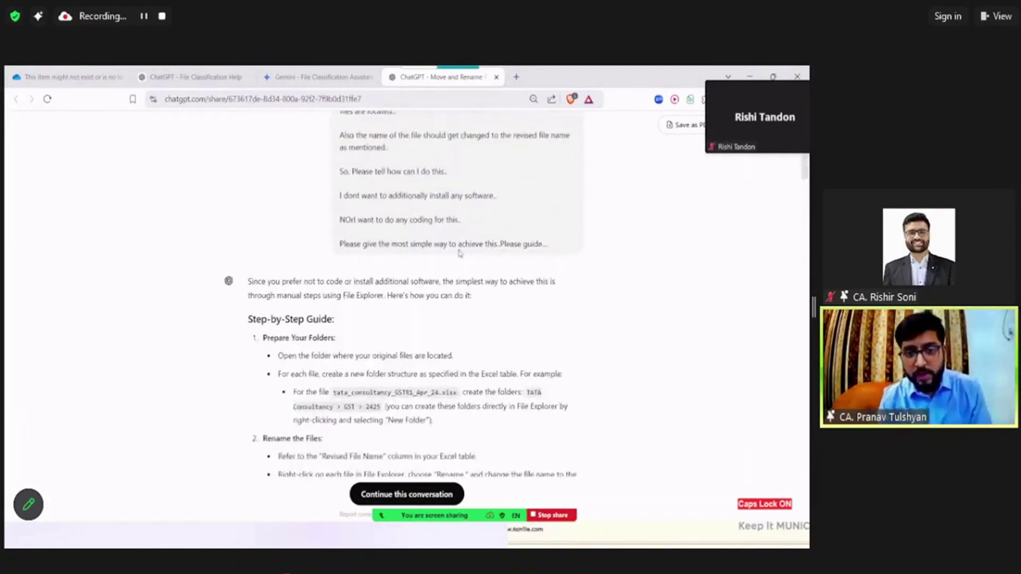
pyautogui.moveTo(356, 196); pyautogui.dragTo(441, 219)
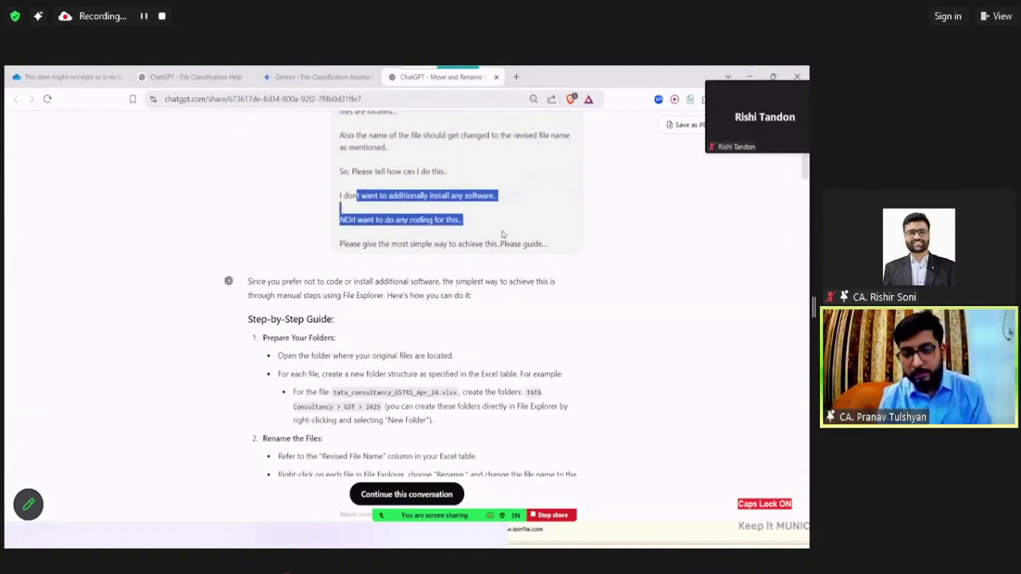
pyautogui.scroll(-10, 503, 233)
pyautogui.scroll(1, 503, 234)
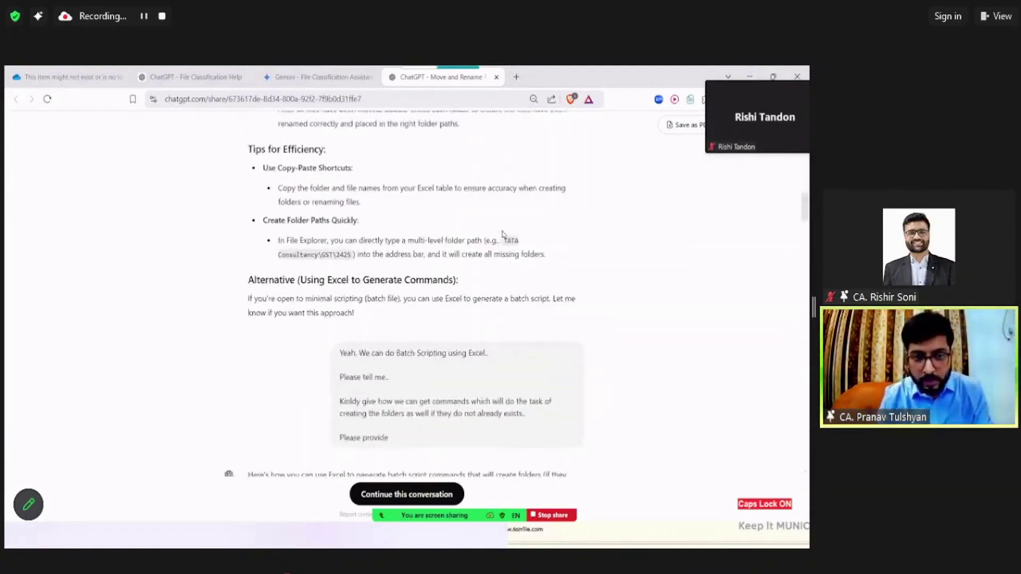
pyautogui.scroll(-15, 503, 233)
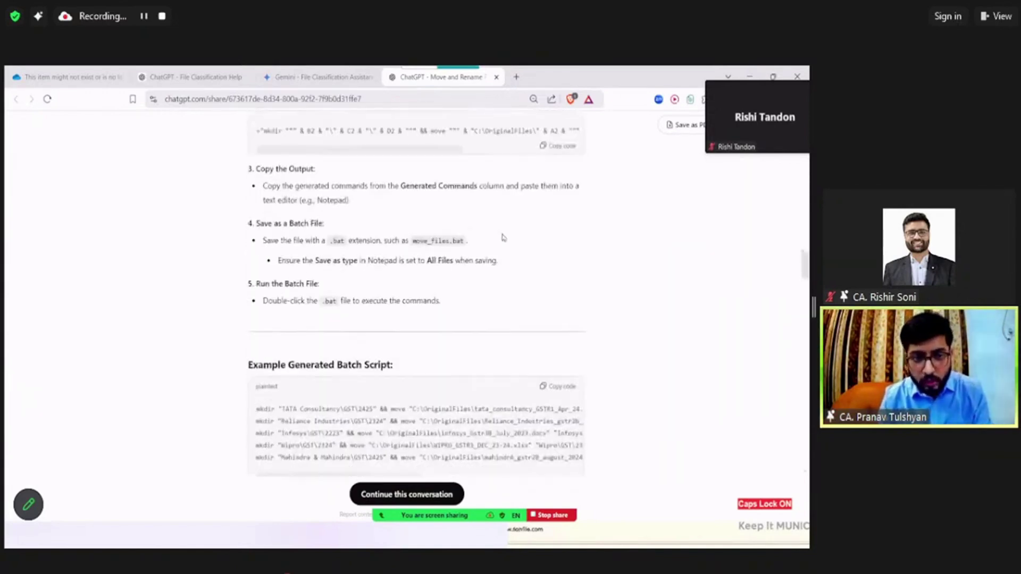
pyautogui.scroll(2, 504, 238)
pyautogui.scroll(-5, 467, 224)
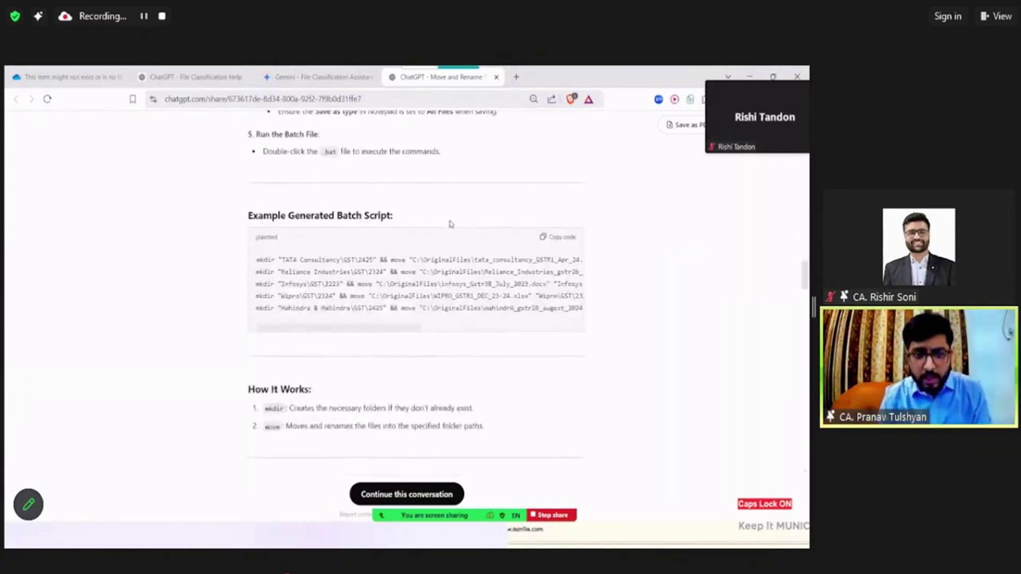
# Copy the 100 Final Command cells from F8 down in Excel's Step 2&3 sheet
pyautogui.hotkey('alt', 'Tab')
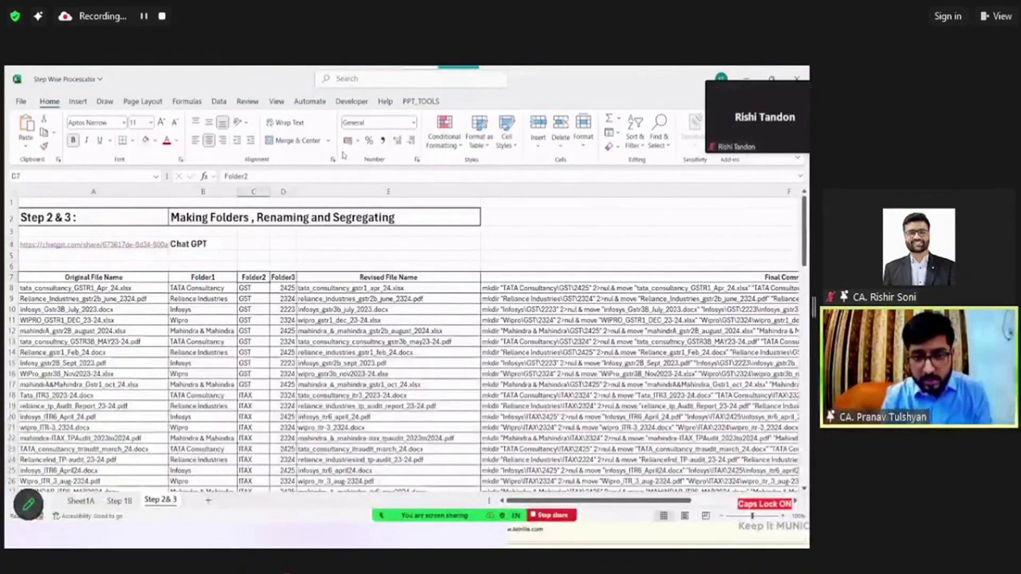
pyautogui.press('Down')
pyautogui.hotkey('shift', 'Down')
pyautogui.hotkey('ctrl', 'shift', 'Down')
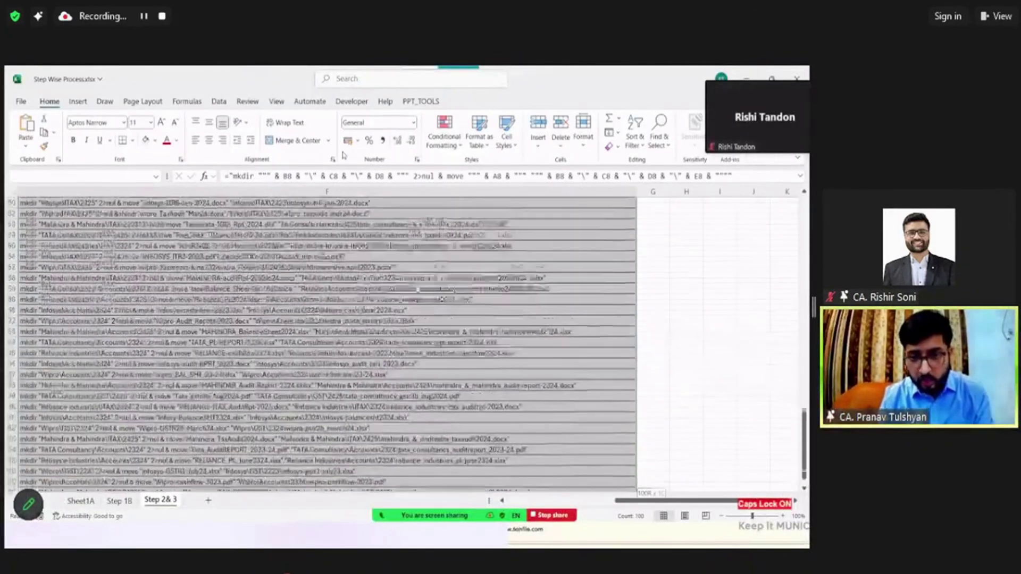
pyautogui.write('C')
pyautogui.hotkey('alt', 'Tab')
pyautogui.press('Escape')
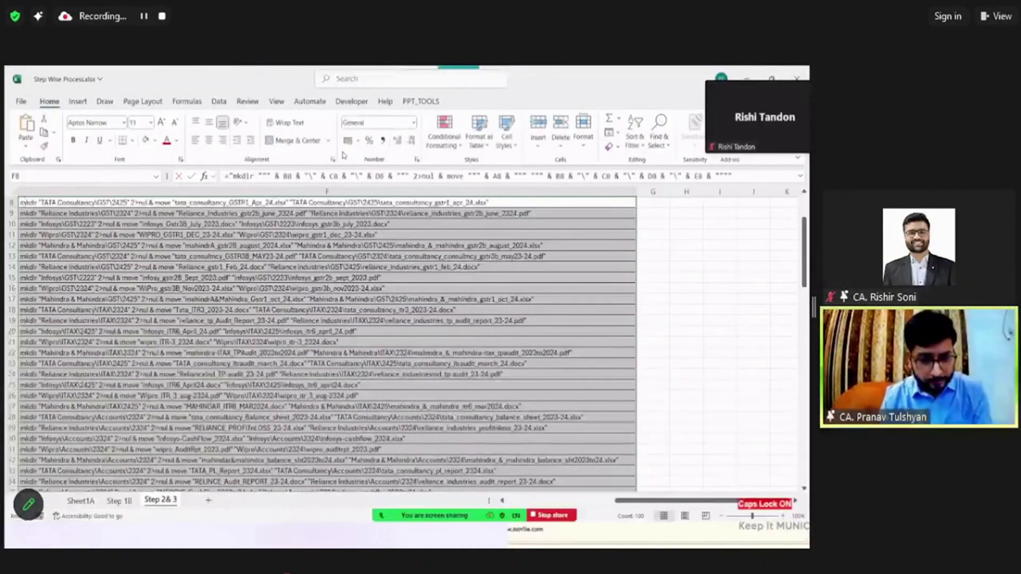
# Create a new text document named MOVE_FILES.txt in AllFilesCollected and open it
pyautogui.hotkey('alt', 'Tab')
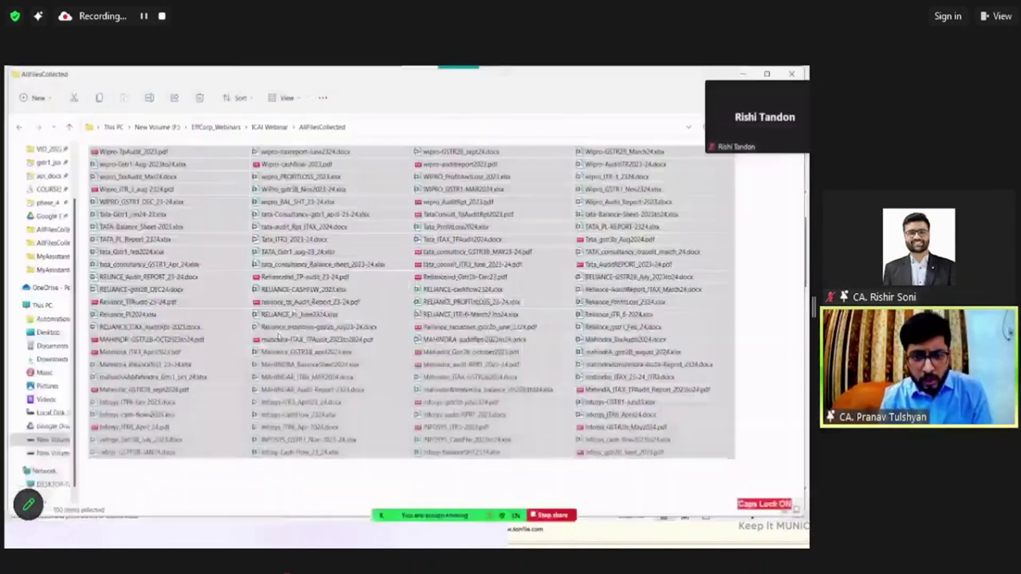
pyautogui.rightClick(193, 481)
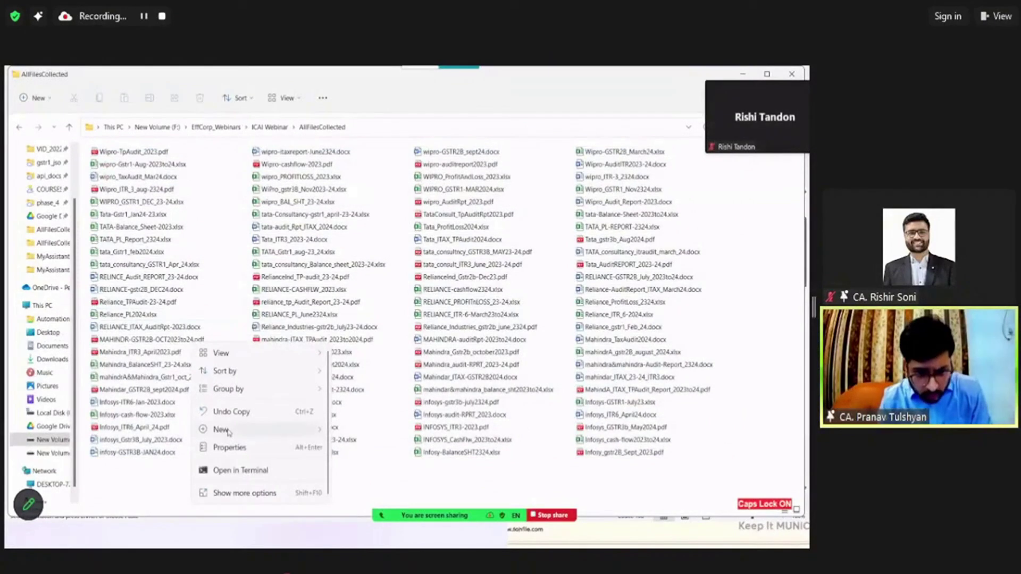
pyautogui.moveTo(228, 432)
pyautogui.click(361, 394)
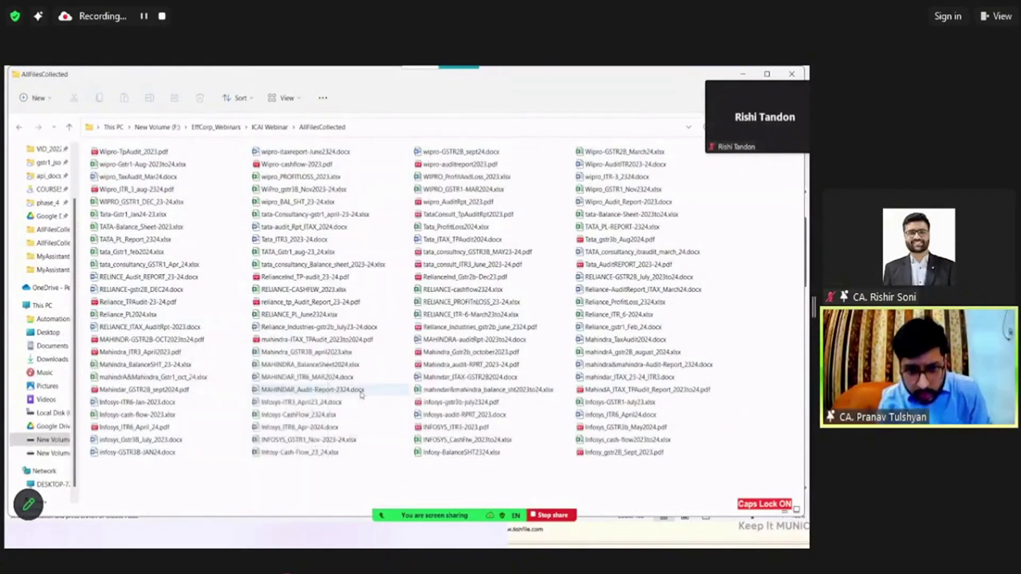
pyautogui.write('MOVE_F')
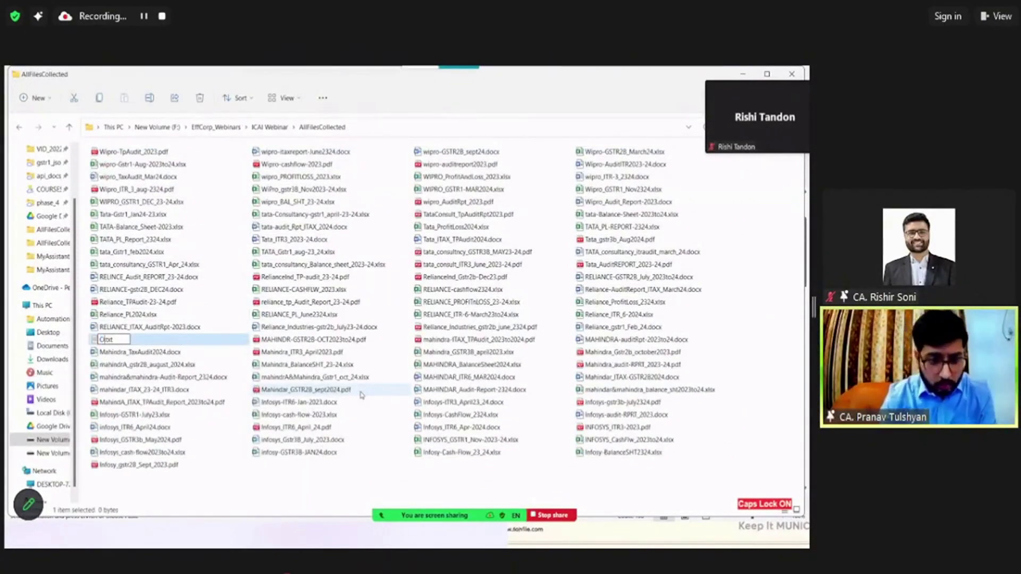
pyautogui.write('ILES')
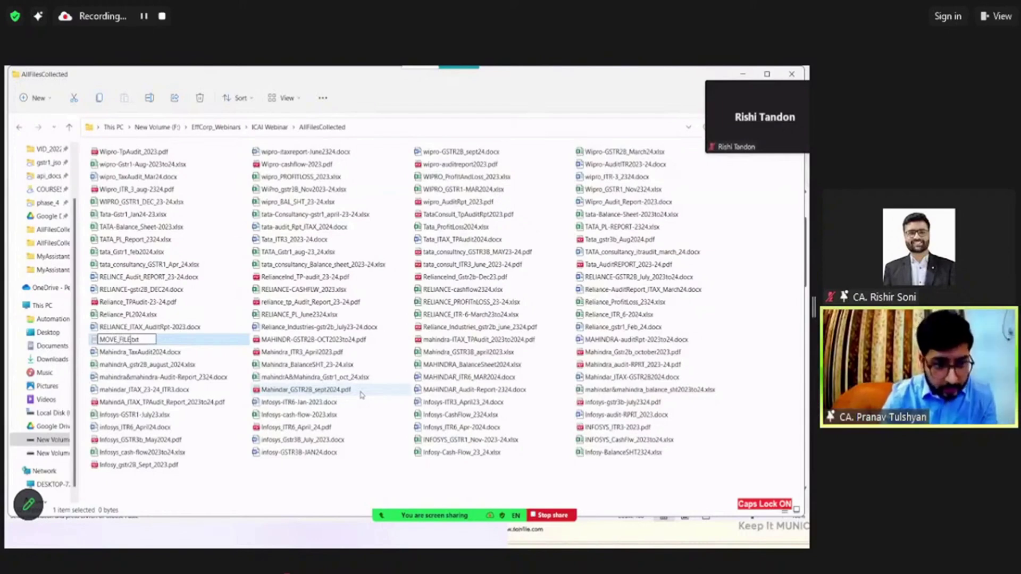
pyautogui.press('Return')
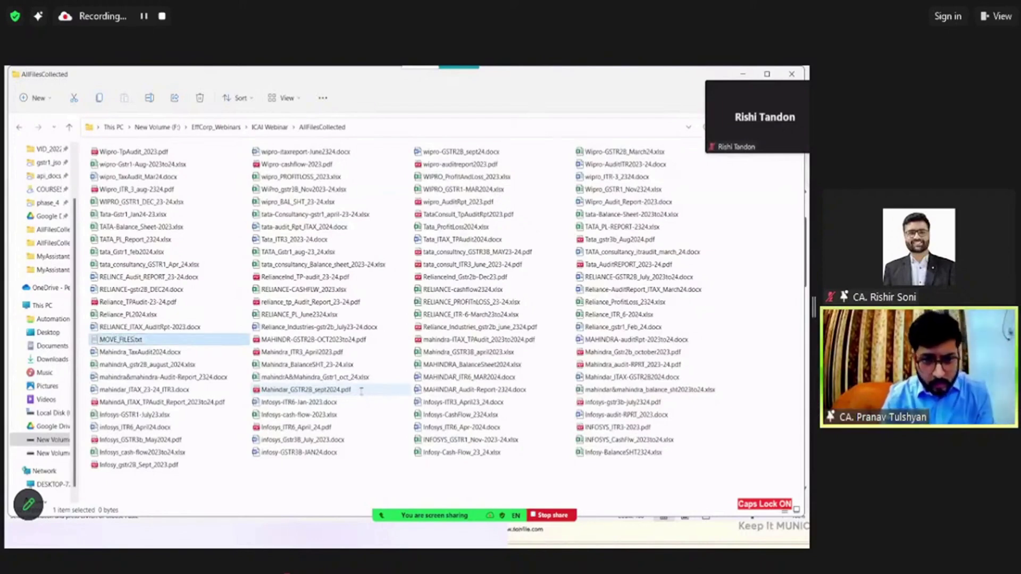
pyautogui.press('Return')
# Paste the commands, save and close Notepad, then rename the file to MOVE_FILES.bat
pyautogui.hotkey('ctrl', 'v')
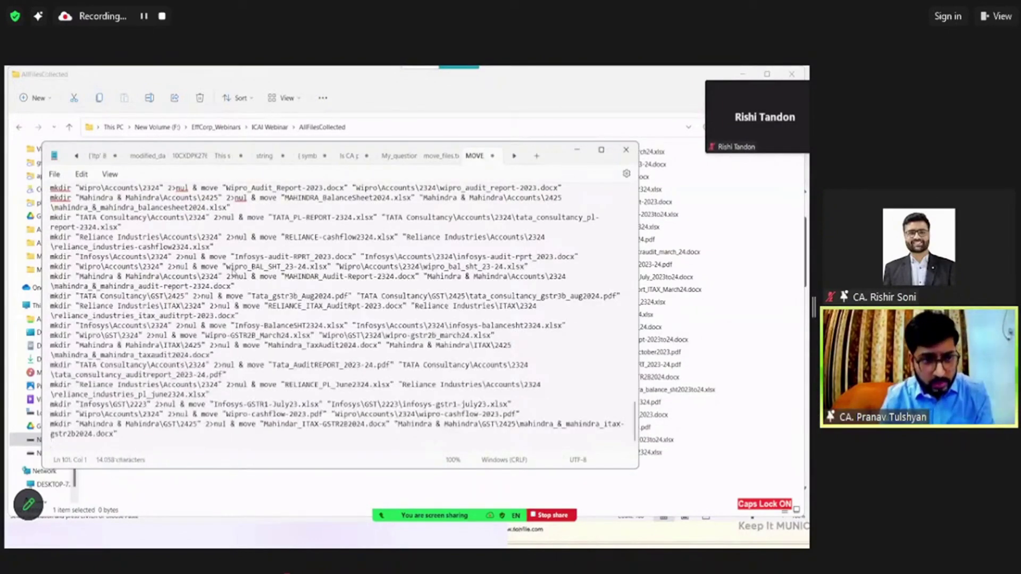
pyautogui.hotkey('ctrl', 's')
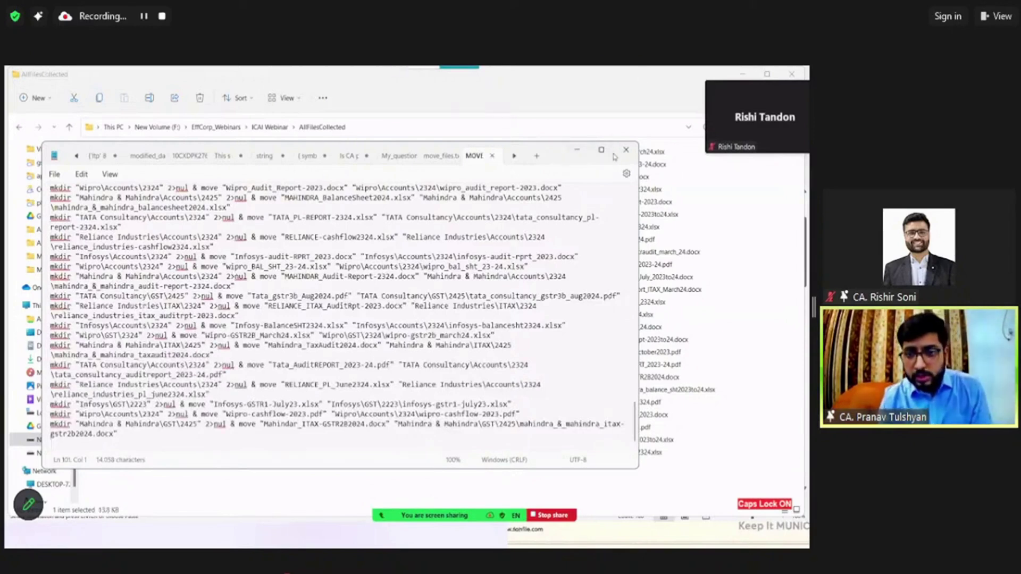
pyautogui.click(625, 150)
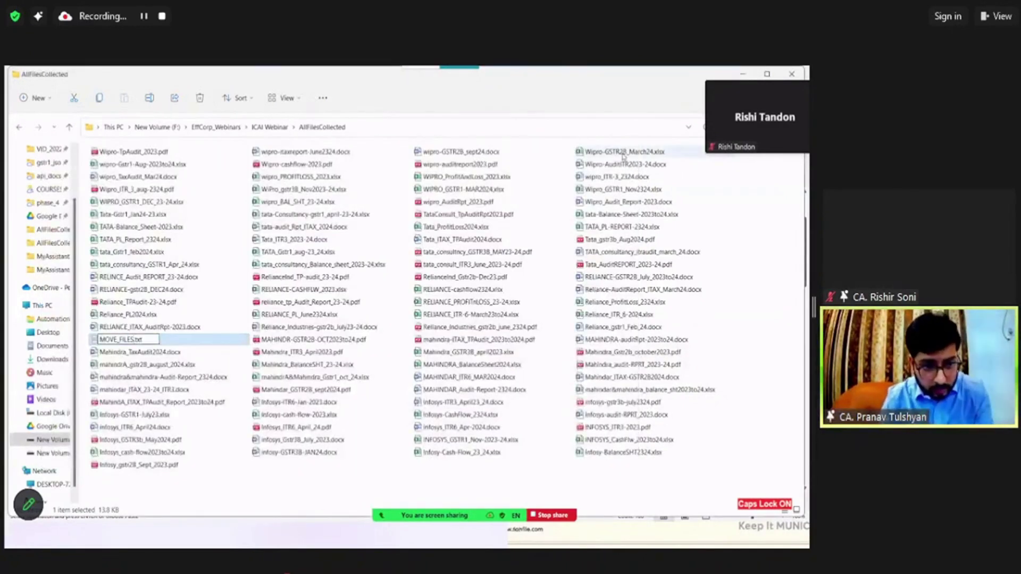
pyautogui.press('BackSpace')
pyautogui.press('BackSpace')
pyautogui.press('BackSpace')
pyautogui.write('bat')
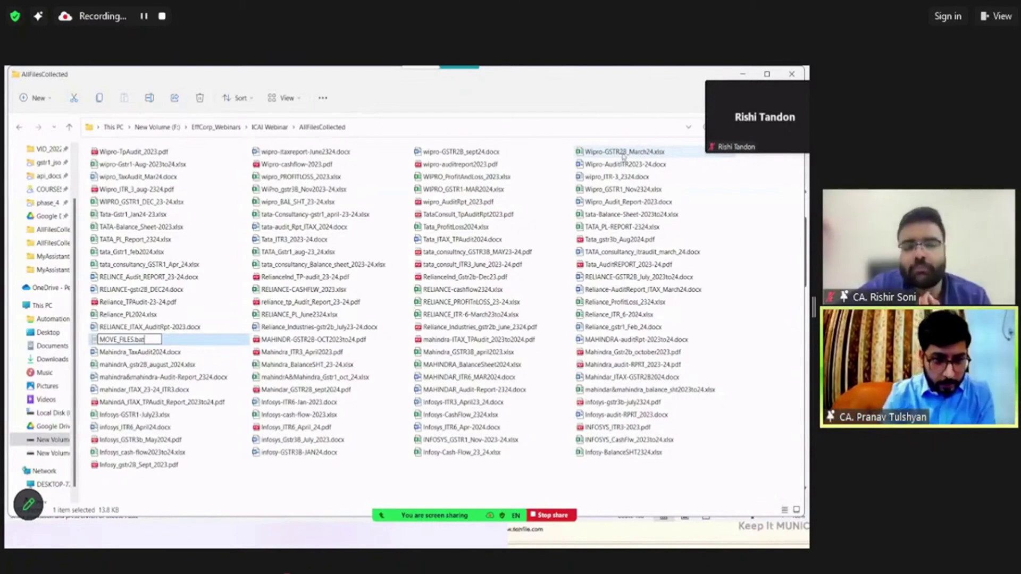
pyautogui.press('Return')
pyautogui.press('Return')
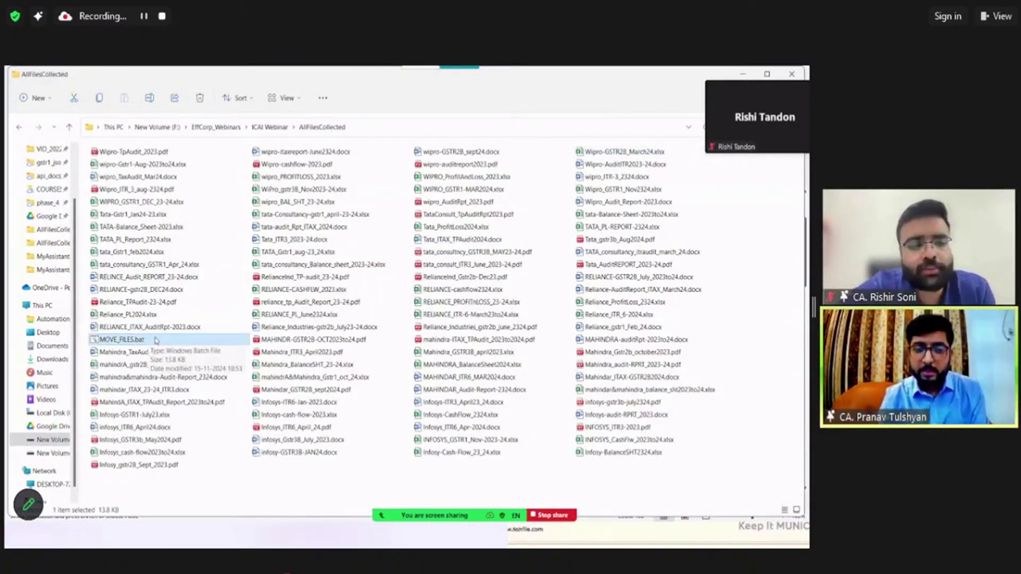
# Run MOVE_FILES.bat, inspect the moved files in Wipro > Accounts > 2324, and return to Wipro
pyautogui.doubleClick(156, 340)
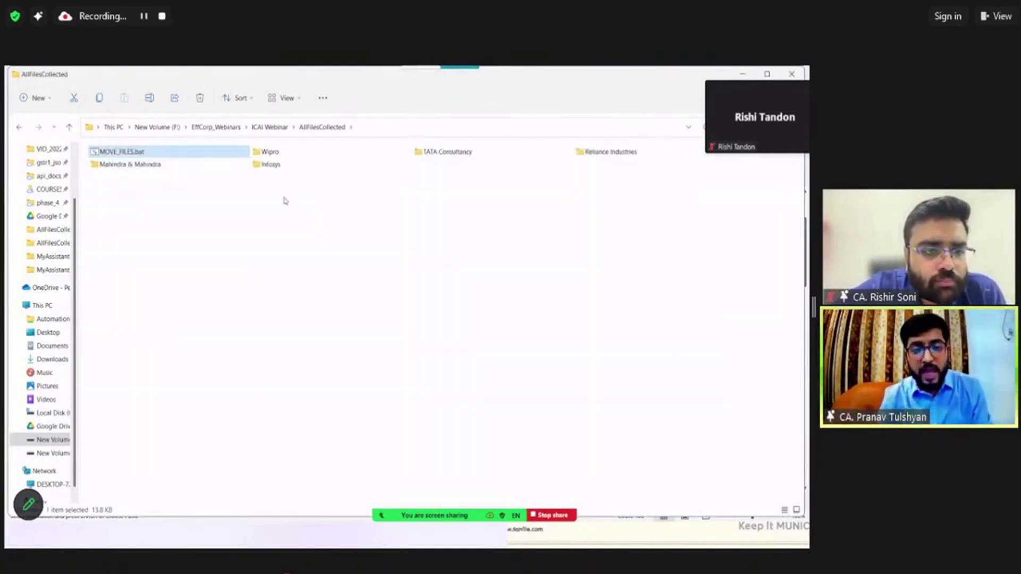
pyautogui.click(269, 154)
pyautogui.doubleClick(269, 154)
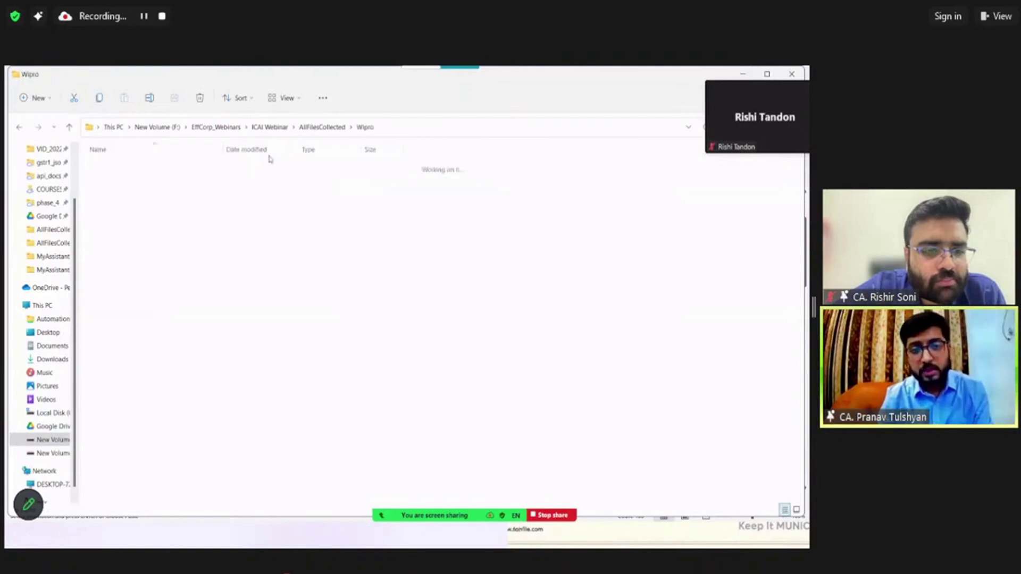
pyautogui.doubleClick(269, 165)
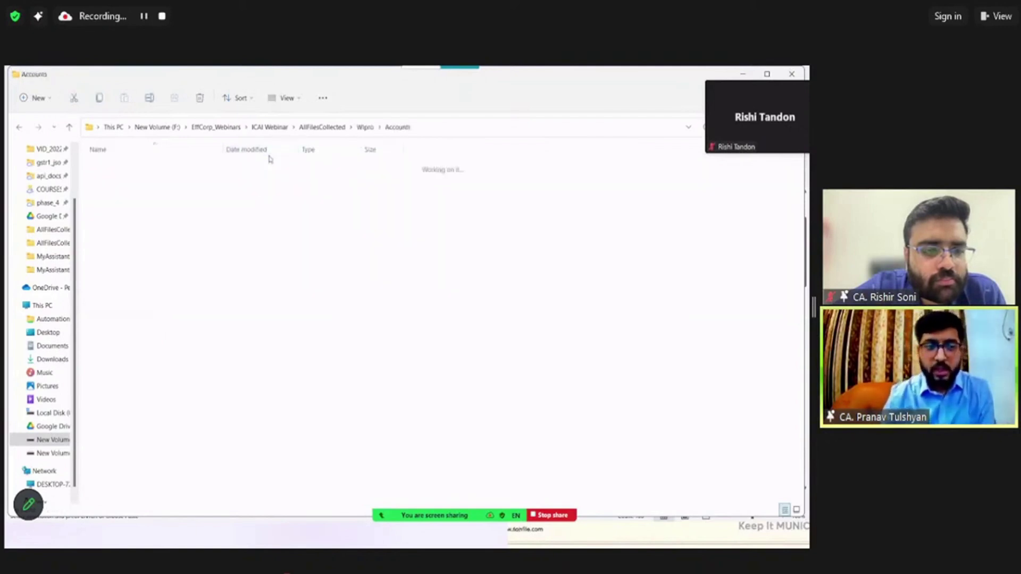
pyautogui.doubleClick(270, 165)
pyautogui.press('Down')
pyautogui.press('Down')
pyautogui.press('Down')
pyautogui.press('Down')
pyautogui.press('Down')
pyautogui.press('Down')
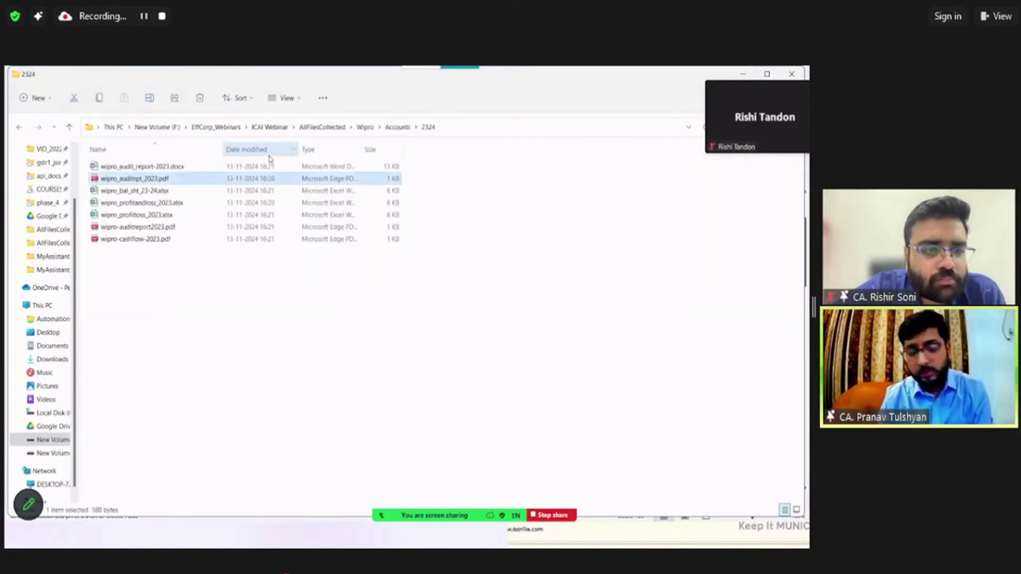
pyautogui.press('BackSpace')
pyautogui.press('BackSpace')
pyautogui.press('BackSpace')
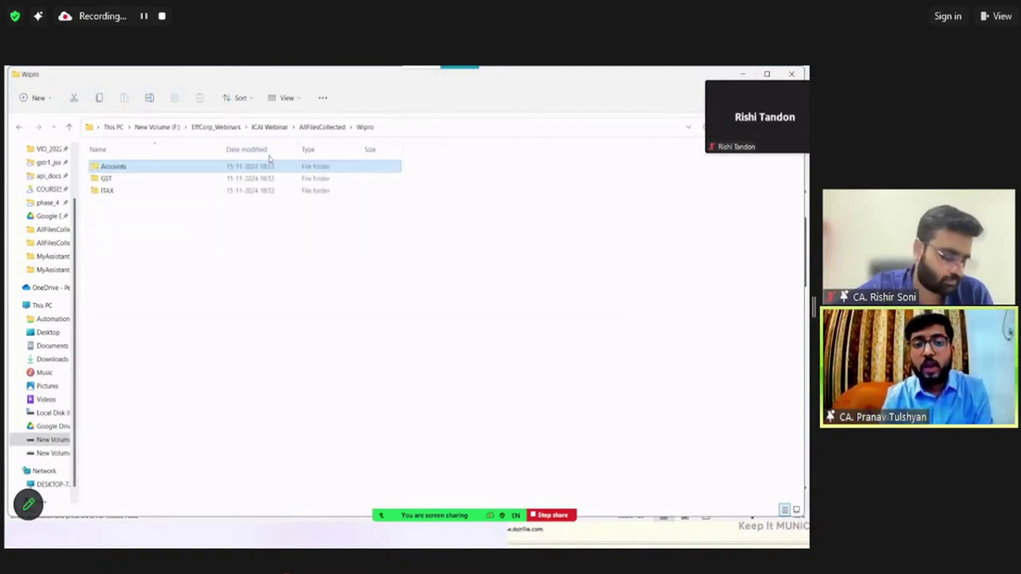
# Glance at the slide show, then return to Explorer and reopen the Wipro client folder
pyautogui.hotkey('alt', 'Tab')
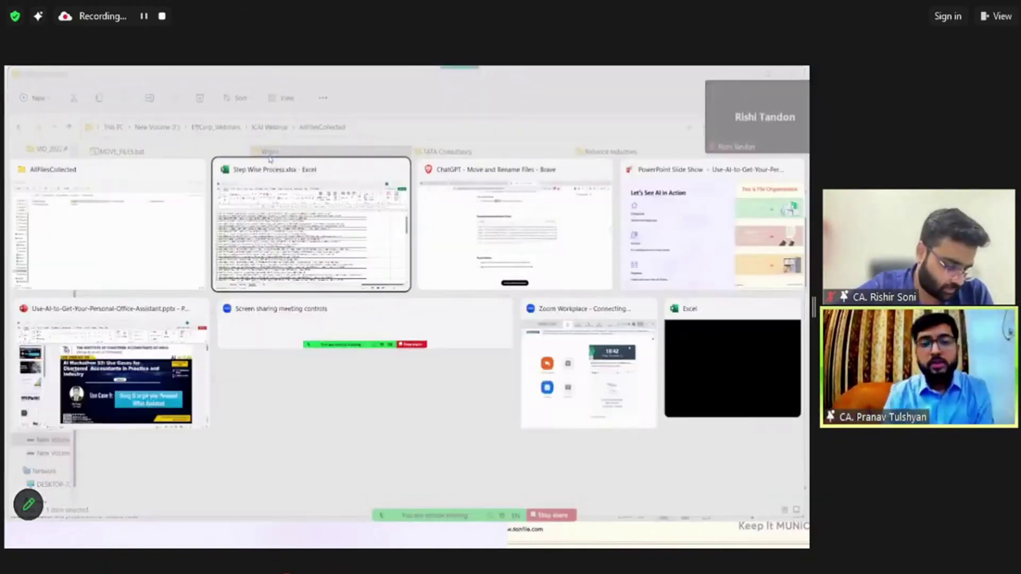
pyautogui.hotkey('alt', 'Tab')
pyautogui.hotkey('alt', 'Tab')
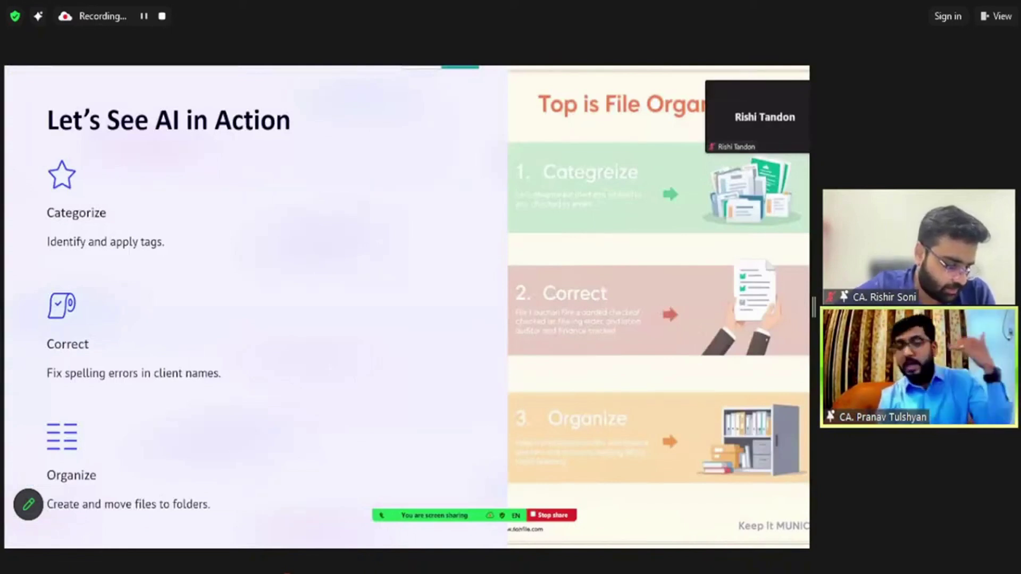
pyautogui.hotkey('alt', 'Tab')
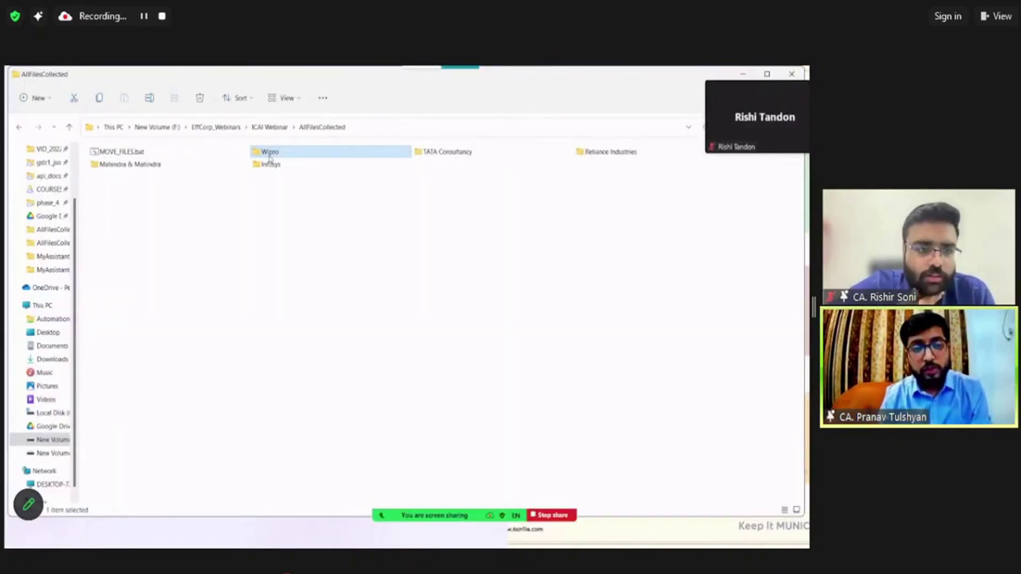
pyautogui.doubleClick(269, 155)
# Switch via the Excel workbook to the ChatGPT 'Move and Rename Files' conversation
pyautogui.hotkey('alt', 'Tab')
pyautogui.hotkey('alt', 'Tab')
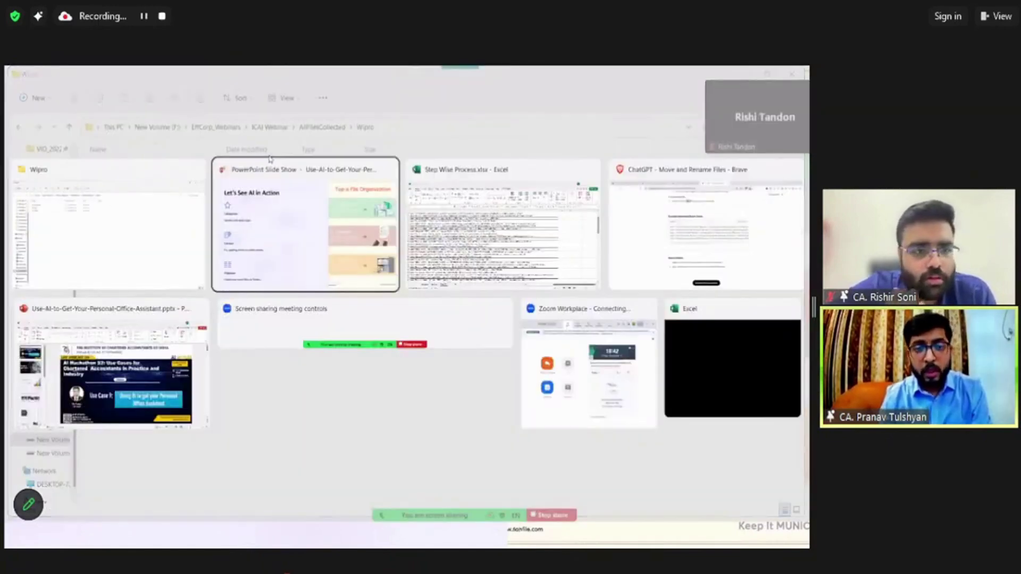
pyautogui.hotkey('alt', 'Tab')
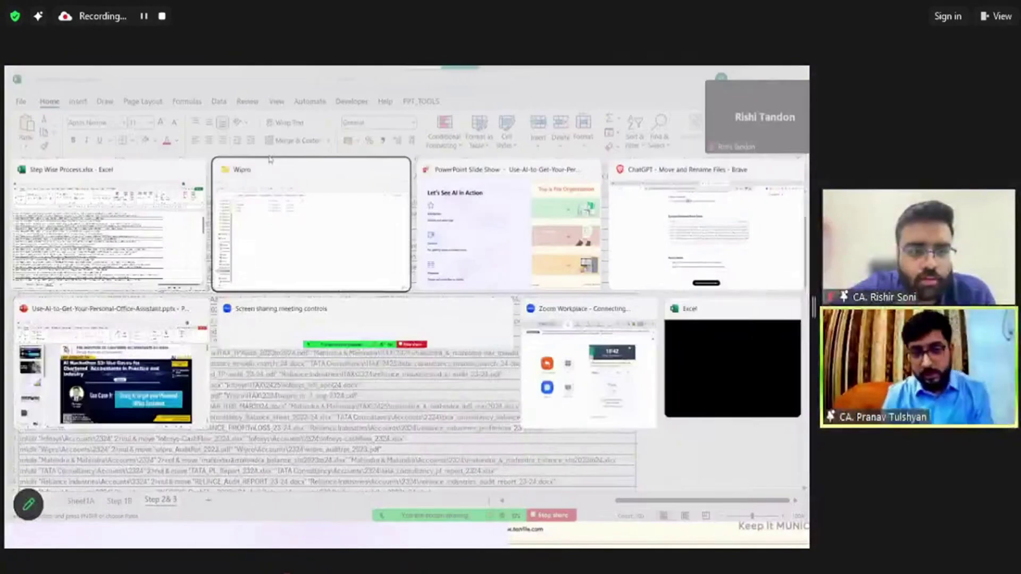
pyautogui.hotkey('alt', 'Tab')
pyautogui.hotkey('alt', 'Tab')
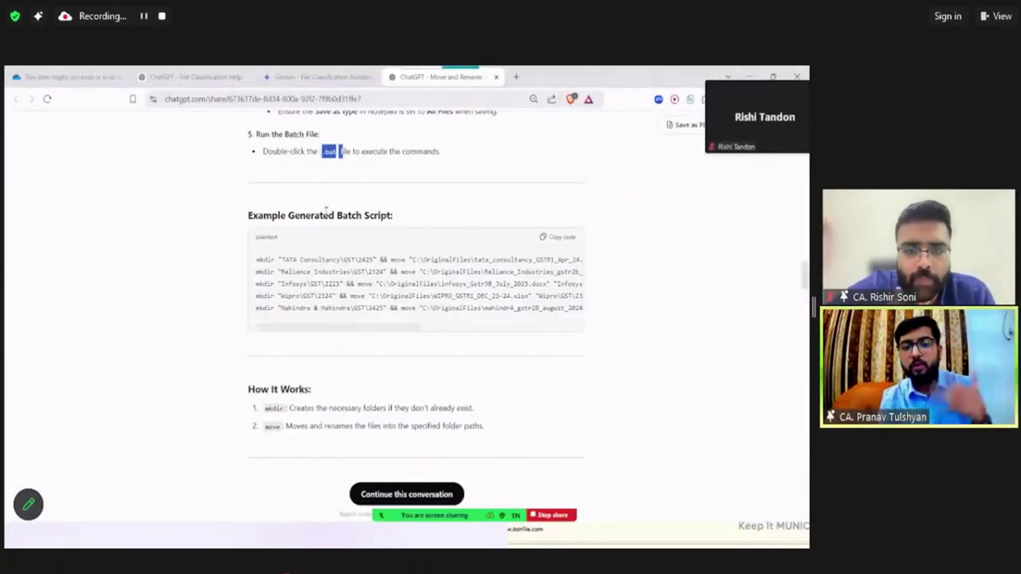
# Review the ChatGPT batch script, then advance the slide show to 'Things to Be Careful About'
pyautogui.scroll(1, 327, 214)
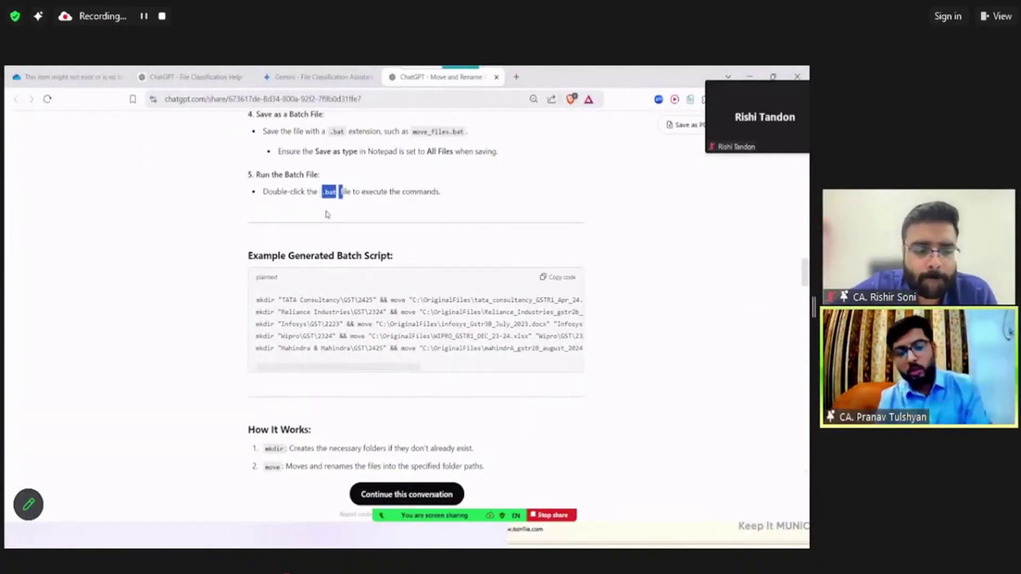
pyautogui.hotkey('alt', 'Tab')
pyautogui.press('Right')
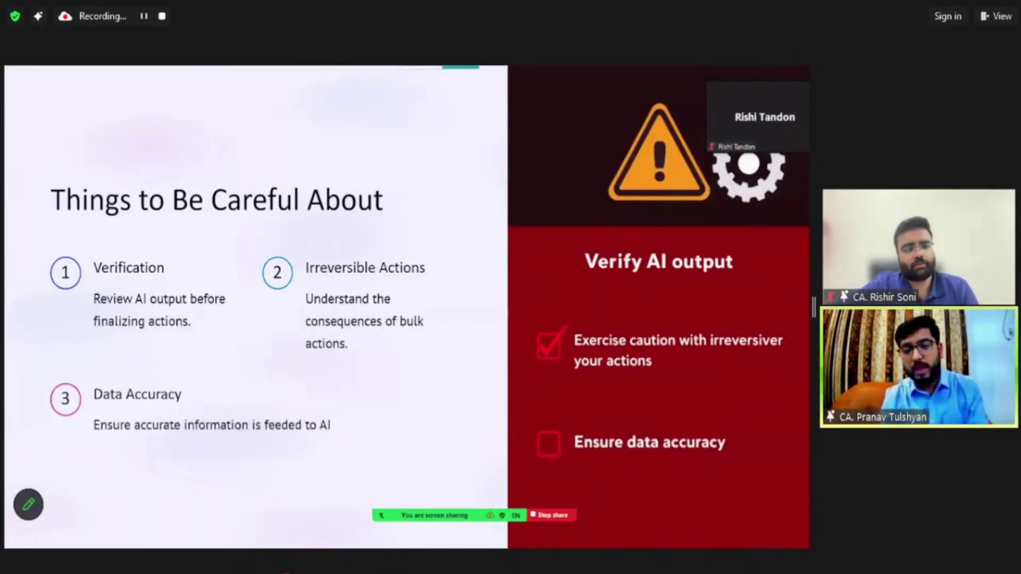
# Revisit the title slide, advance to slide 13 'Let's Connect for Collaborative Learning', and exit the show
pyautogui.press('Right')
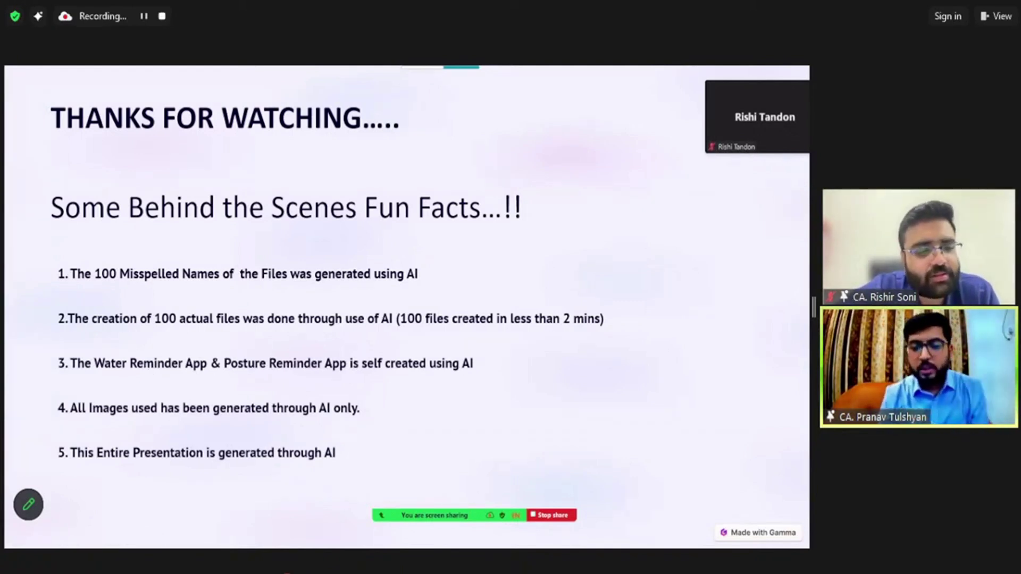
pyautogui.press('Left')
pyautogui.press('Left')
pyautogui.press('Left')
pyautogui.press('Left')
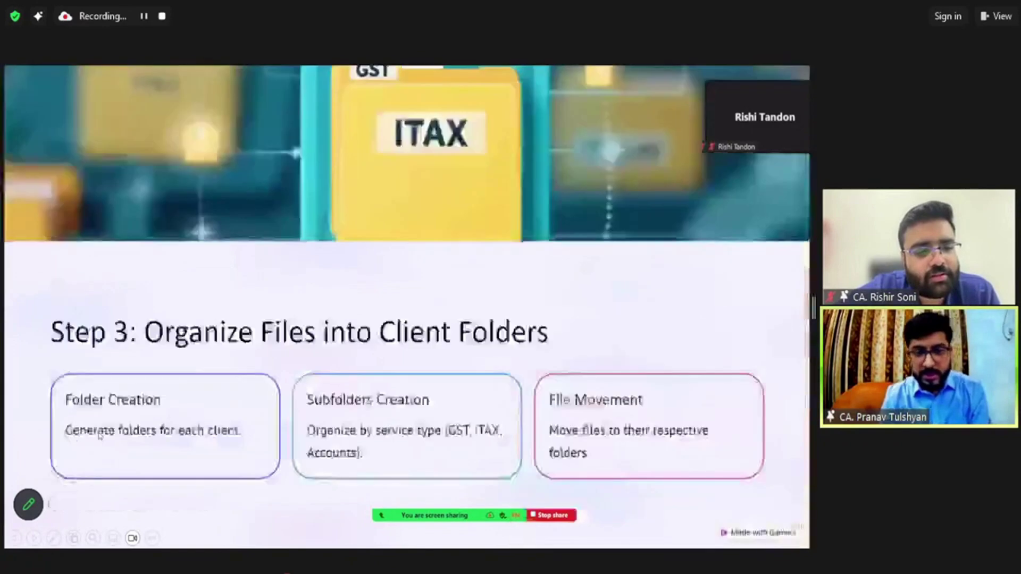
pyautogui.press('Left')
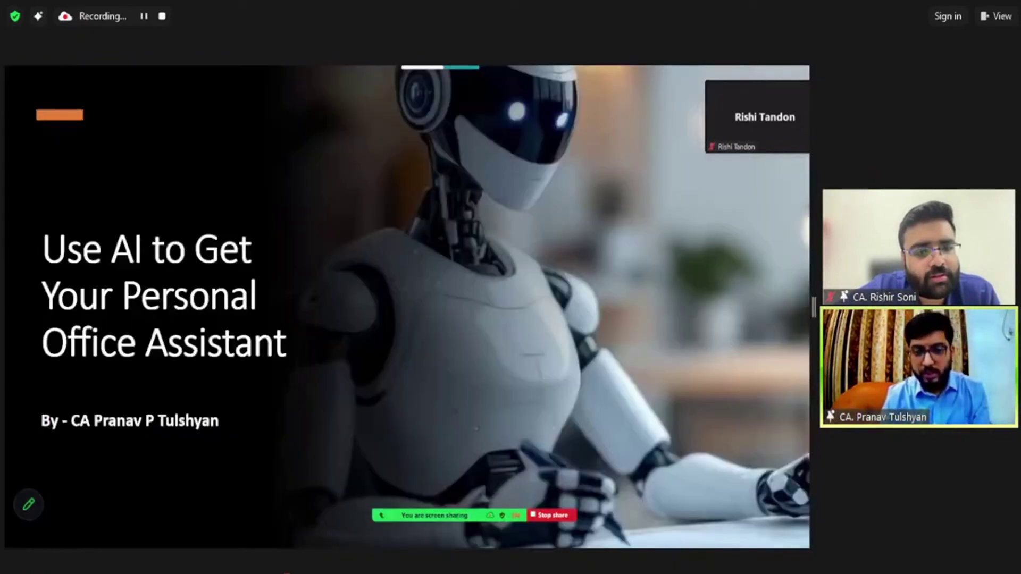
pyautogui.press('Right')
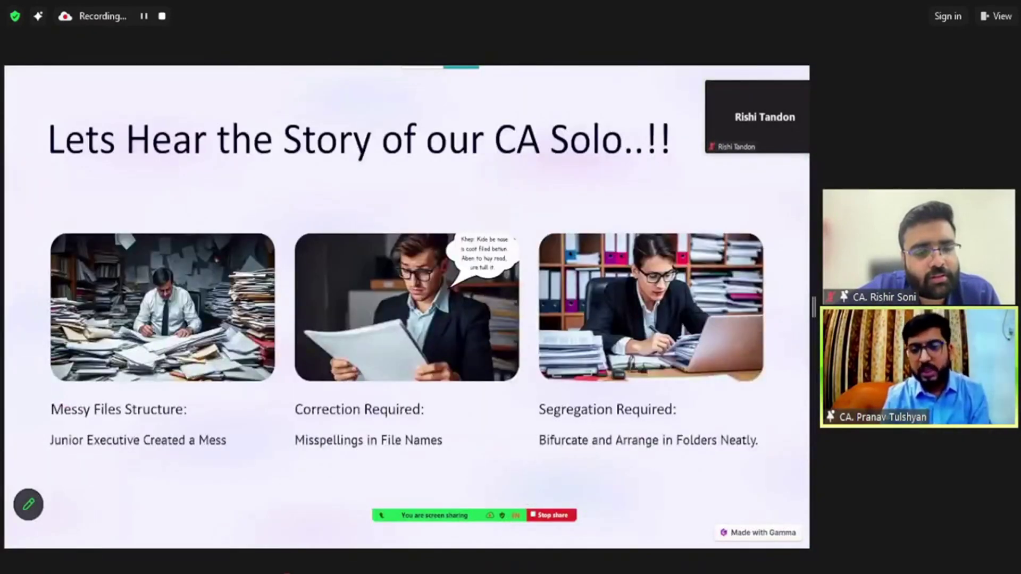
pyautogui.press('Right')
pyautogui.press('Right')
pyautogui.press('Right')
pyautogui.press('Right')
pyautogui.press('Right')
pyautogui.press('Right')
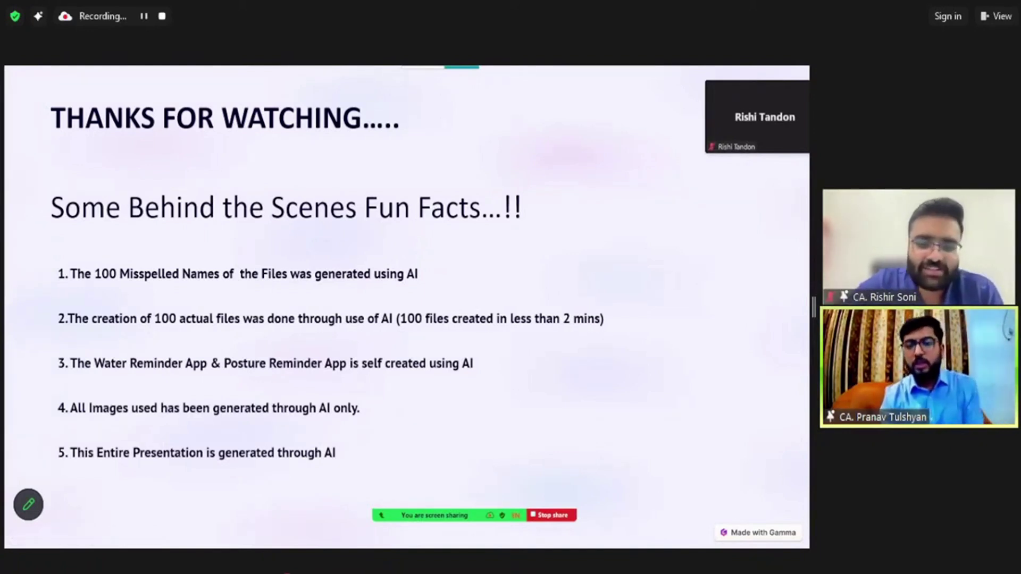
pyautogui.press('Right')
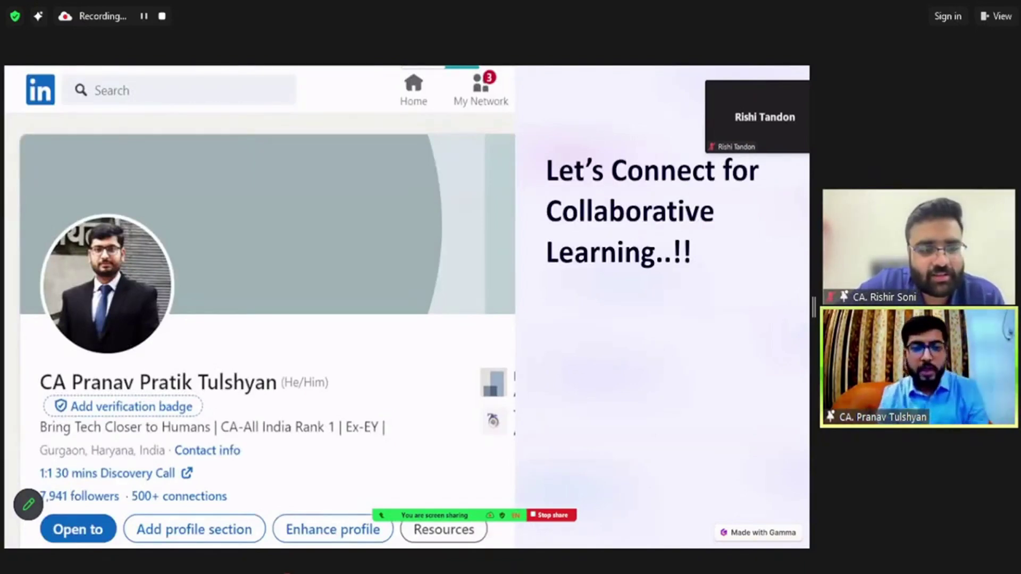
pyautogui.press('Escape')
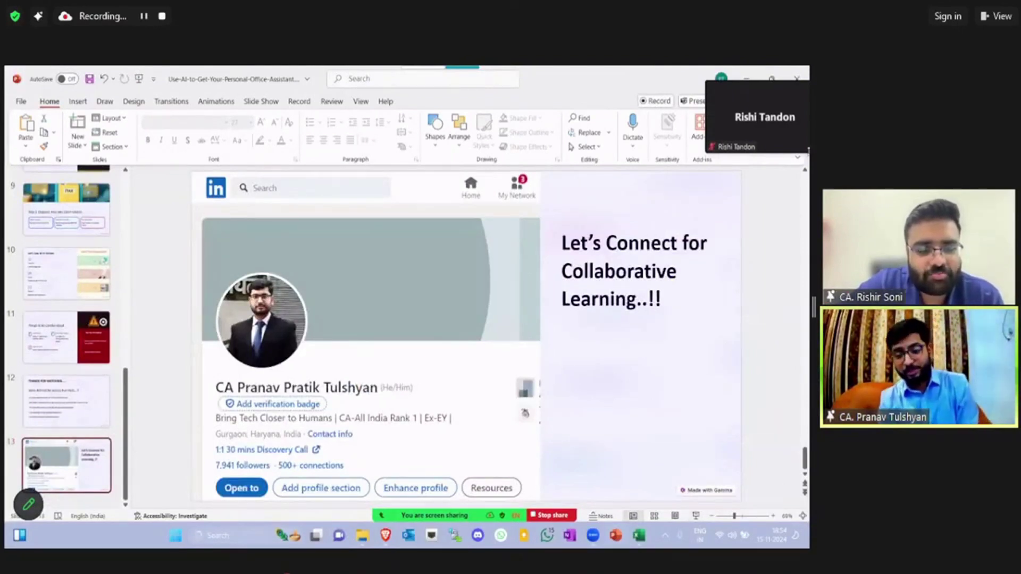
# Stop sharing the screen with the Zoom meeting
pyautogui.click(562, 514)
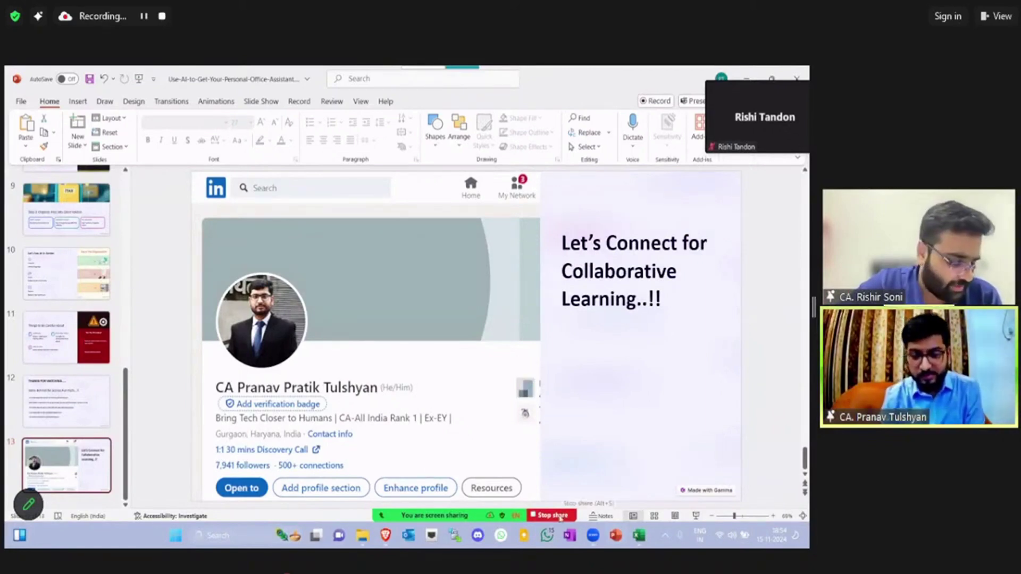